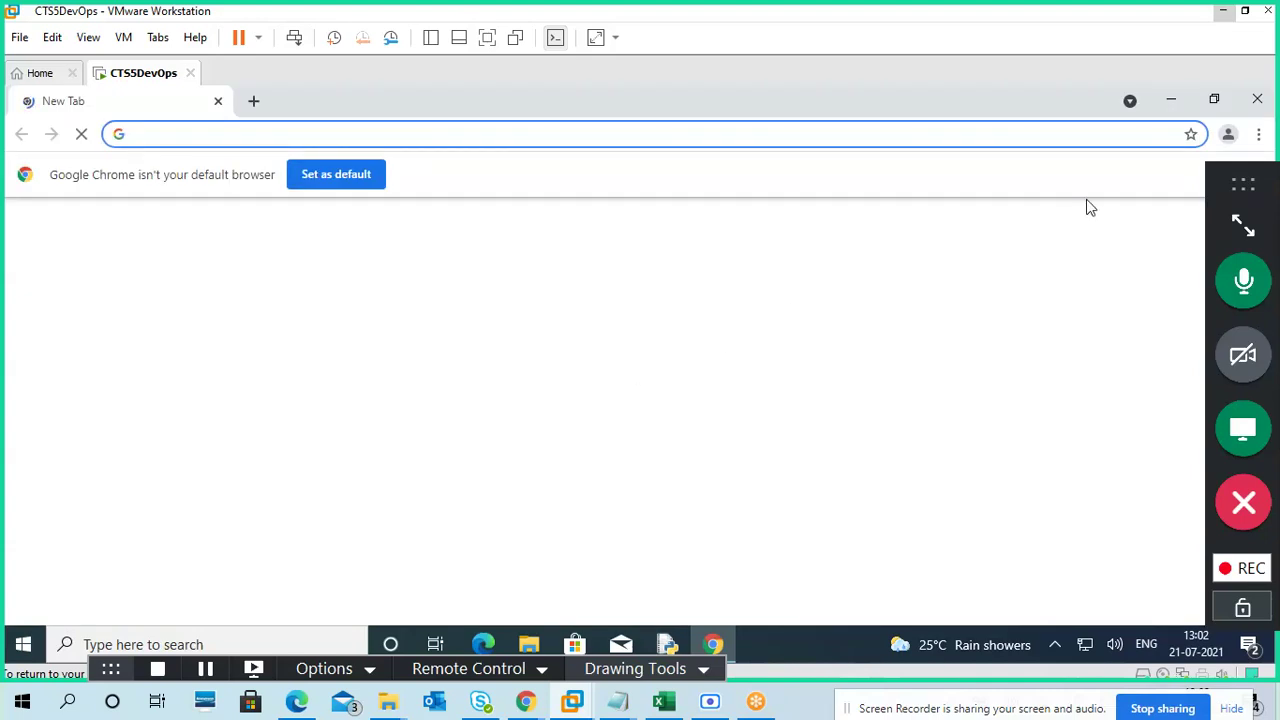
{"action": "left_click_drag", "start_coordinate": [1212, 192], "coordinate": [1228, 248]}
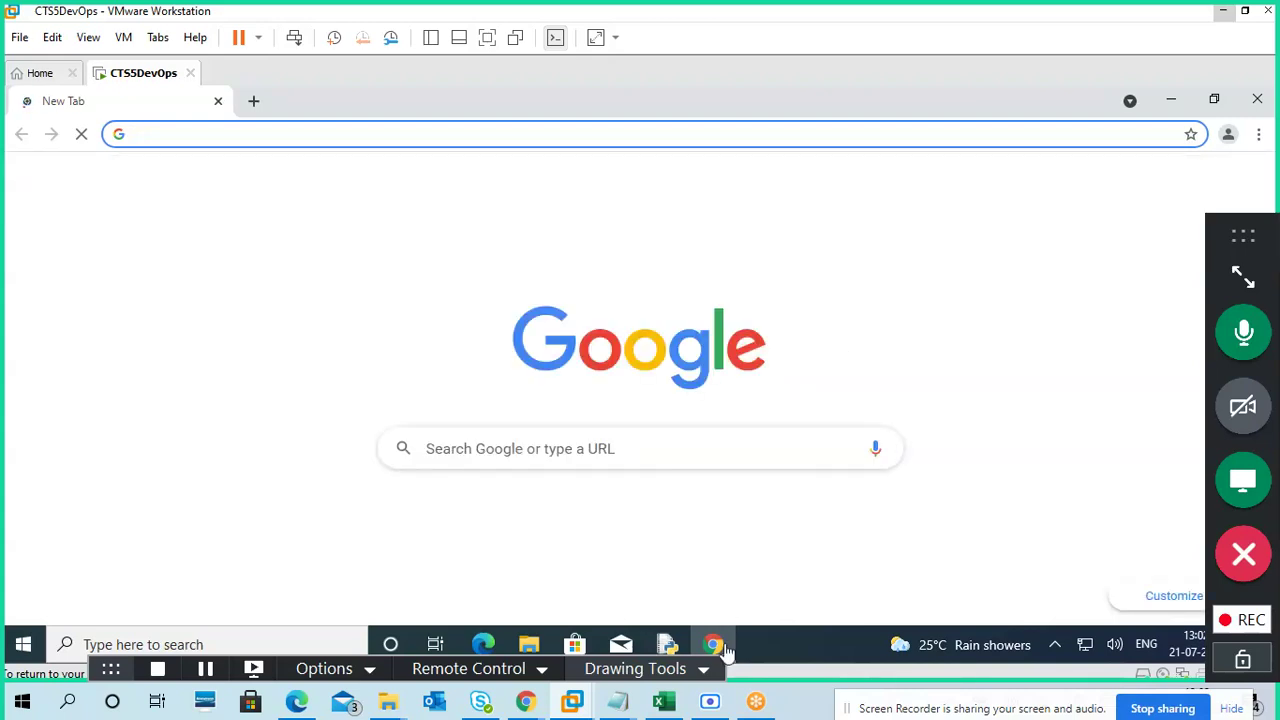
{"action": "left_click", "coordinate": [716, 705]}
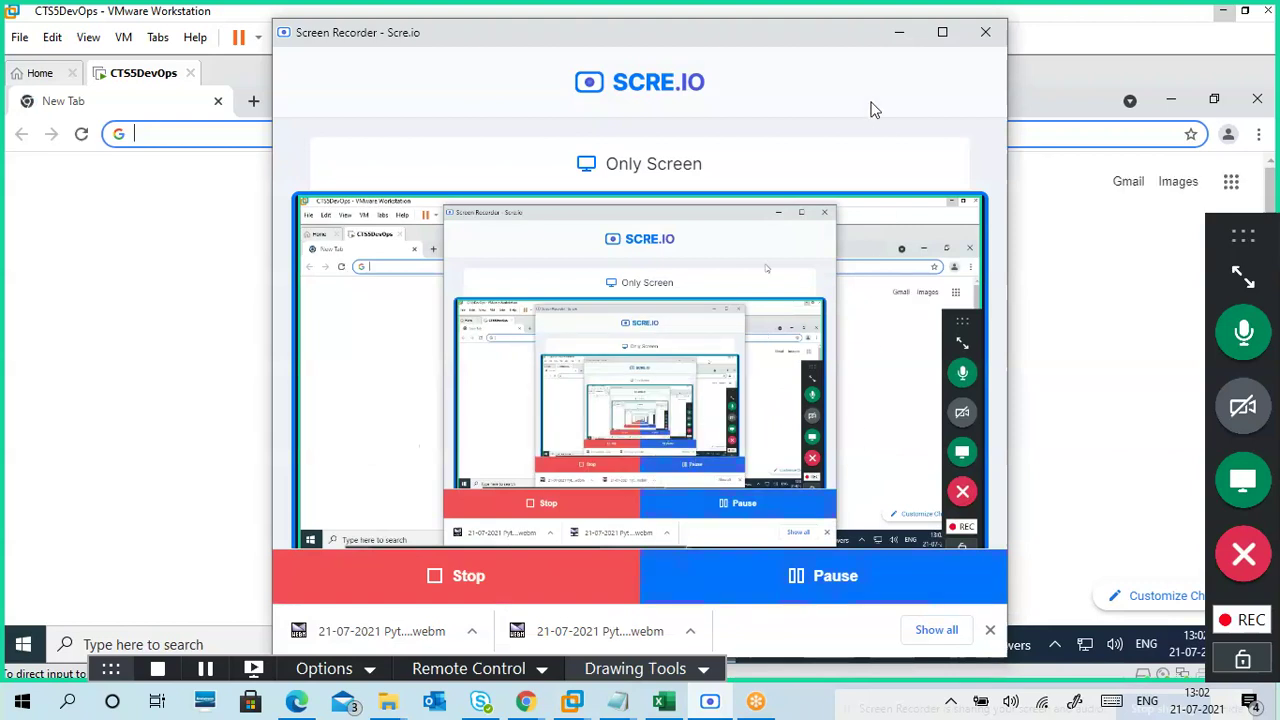
{"action": "left_click", "coordinate": [894, 35]}
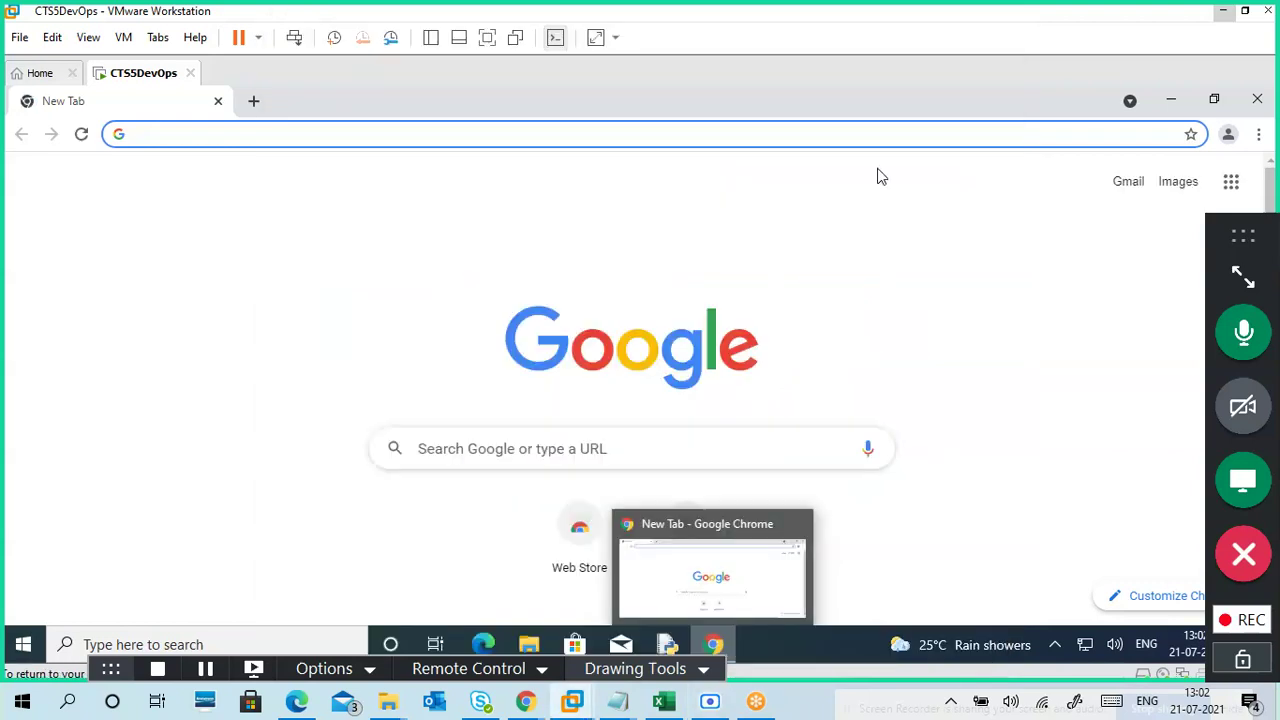
Search the web for "visual studio code download" using the suggested query
{"action": "left_click", "coordinate": [840, 133]}
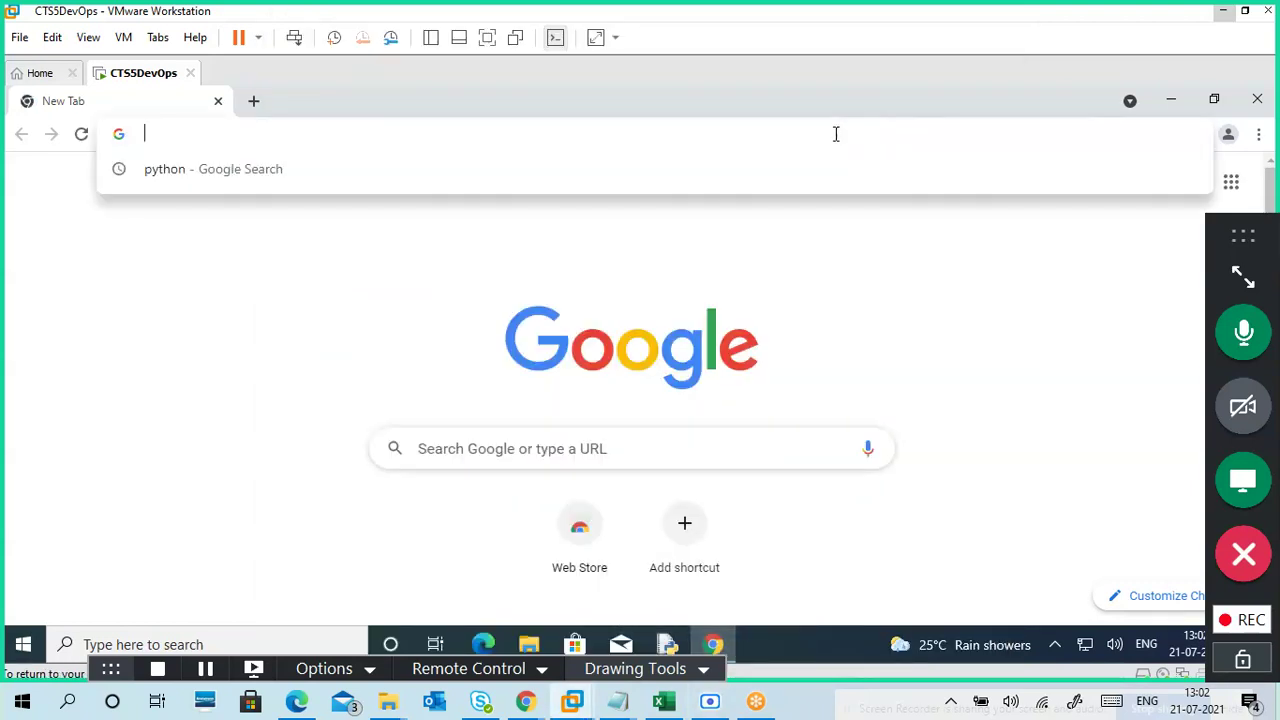
{"action": "type", "text": "vi"}
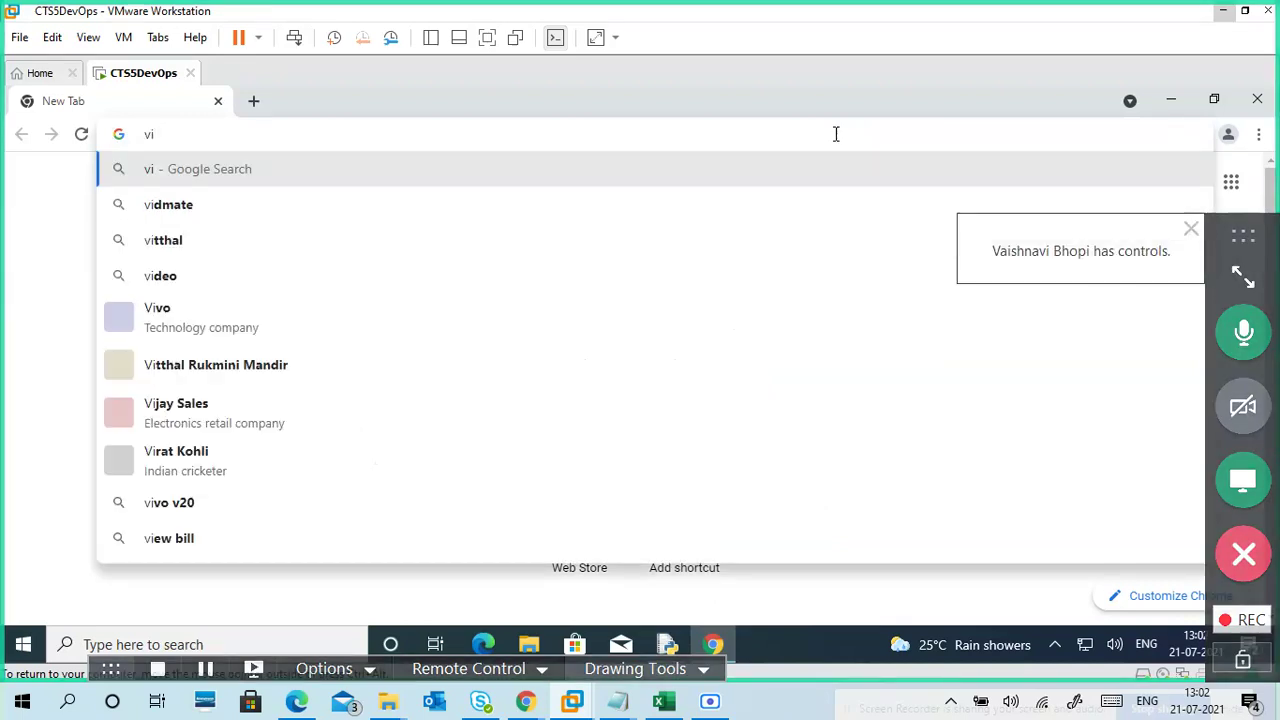
{"action": "type", "text": "sual"}
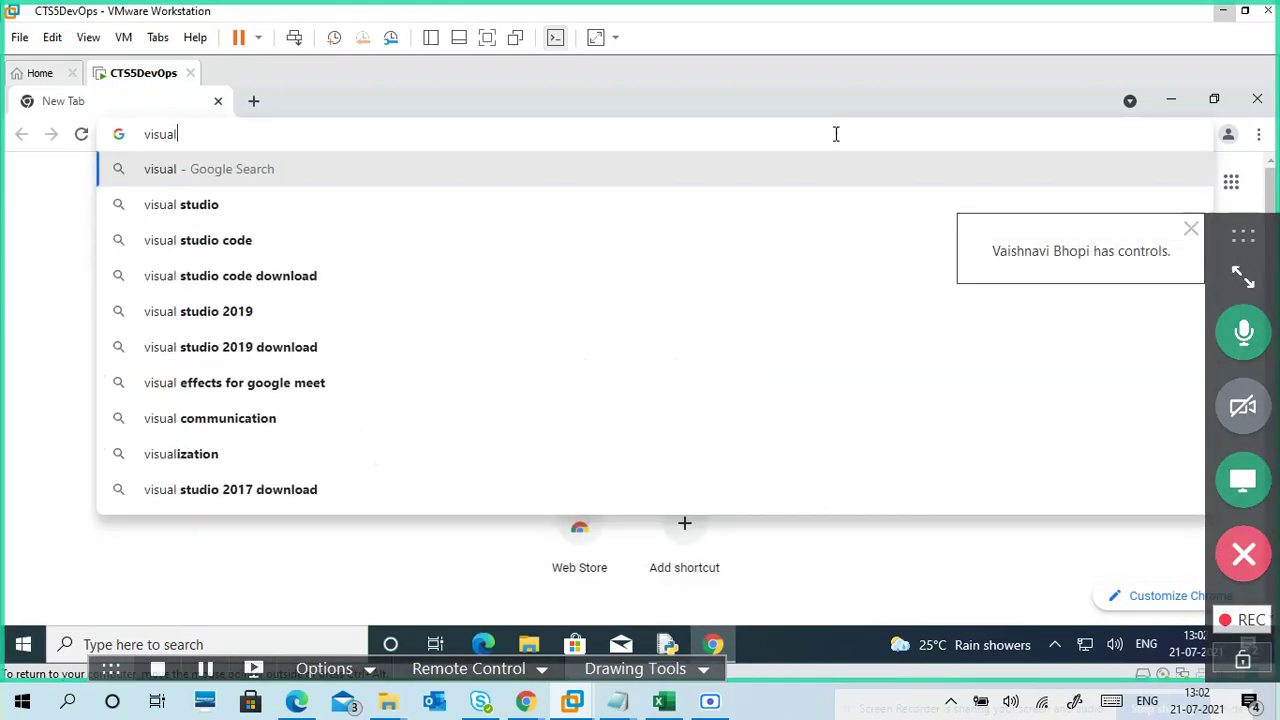
{"action": "key", "text": "Down"}
{"action": "key", "text": "Down"}
{"action": "key", "text": "Down"}
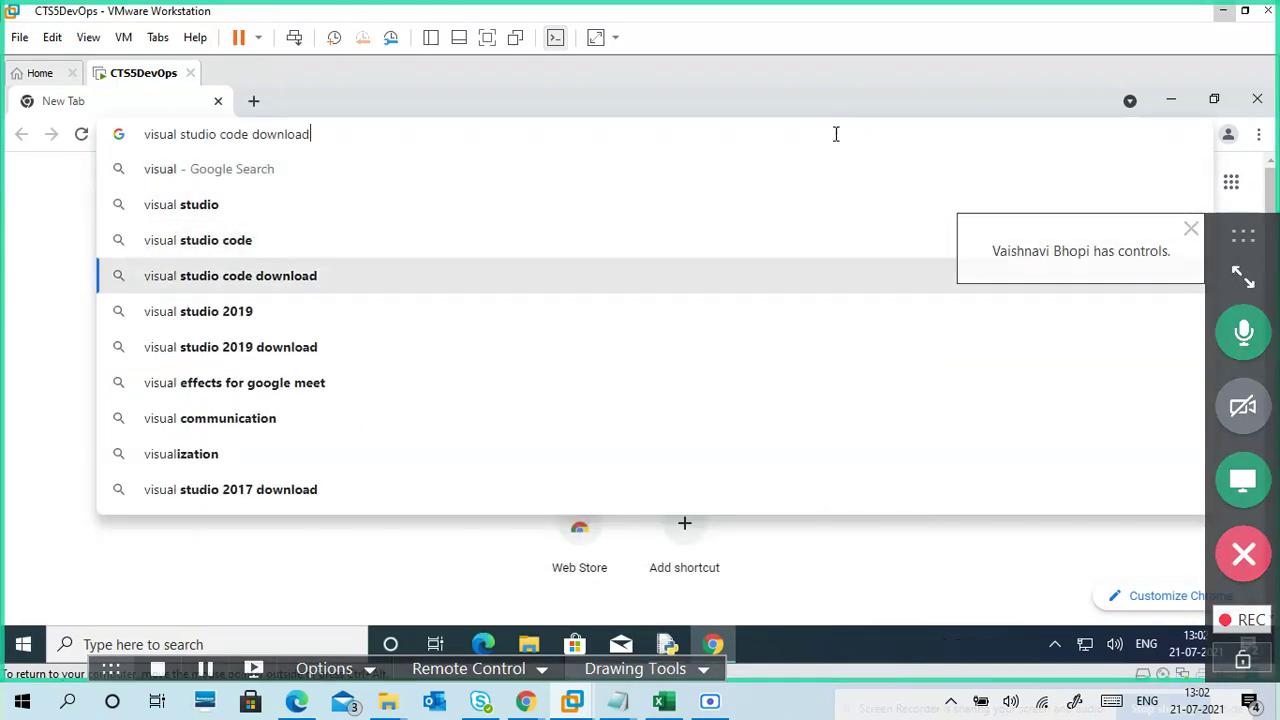
{"action": "key", "text": "Return"}
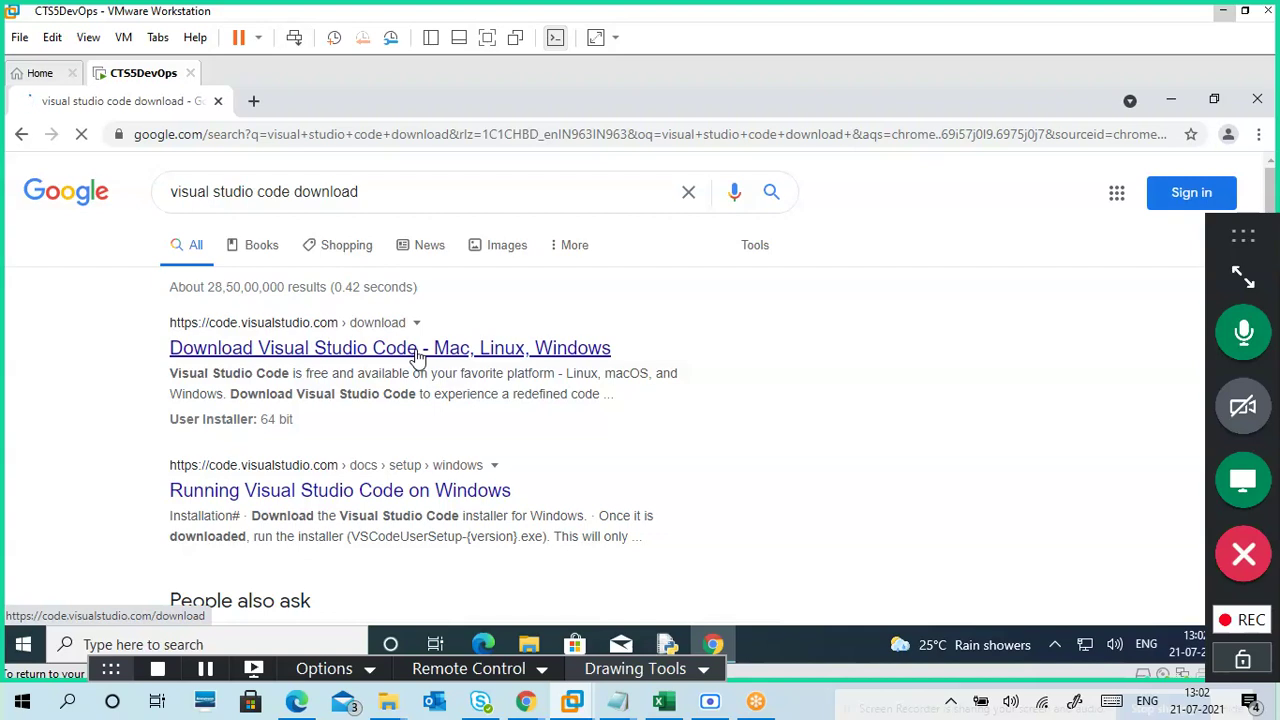
Open the official Visual Studio Code download page from the search results and highlight the Windows User Installer entry
{"action": "left_click", "coordinate": [418, 352]}
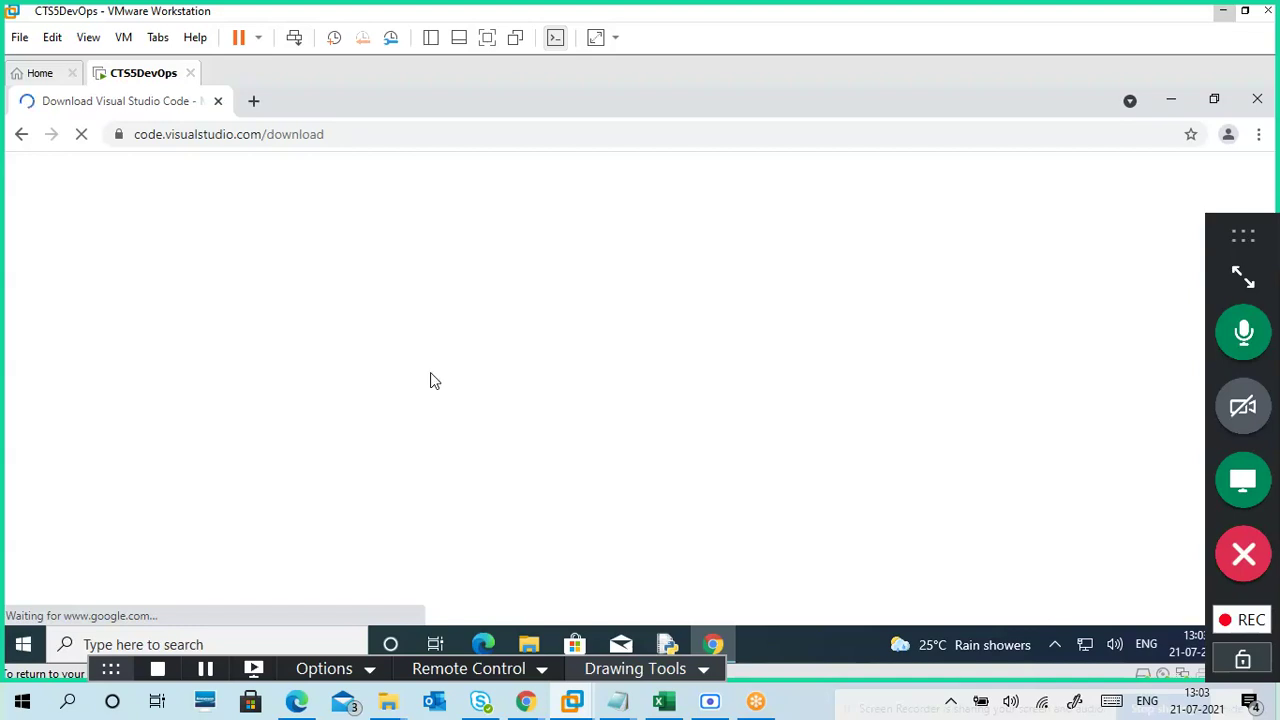
{"action": "left_click", "coordinate": [710, 702]}
{"action": "left_click", "coordinate": [710, 702]}
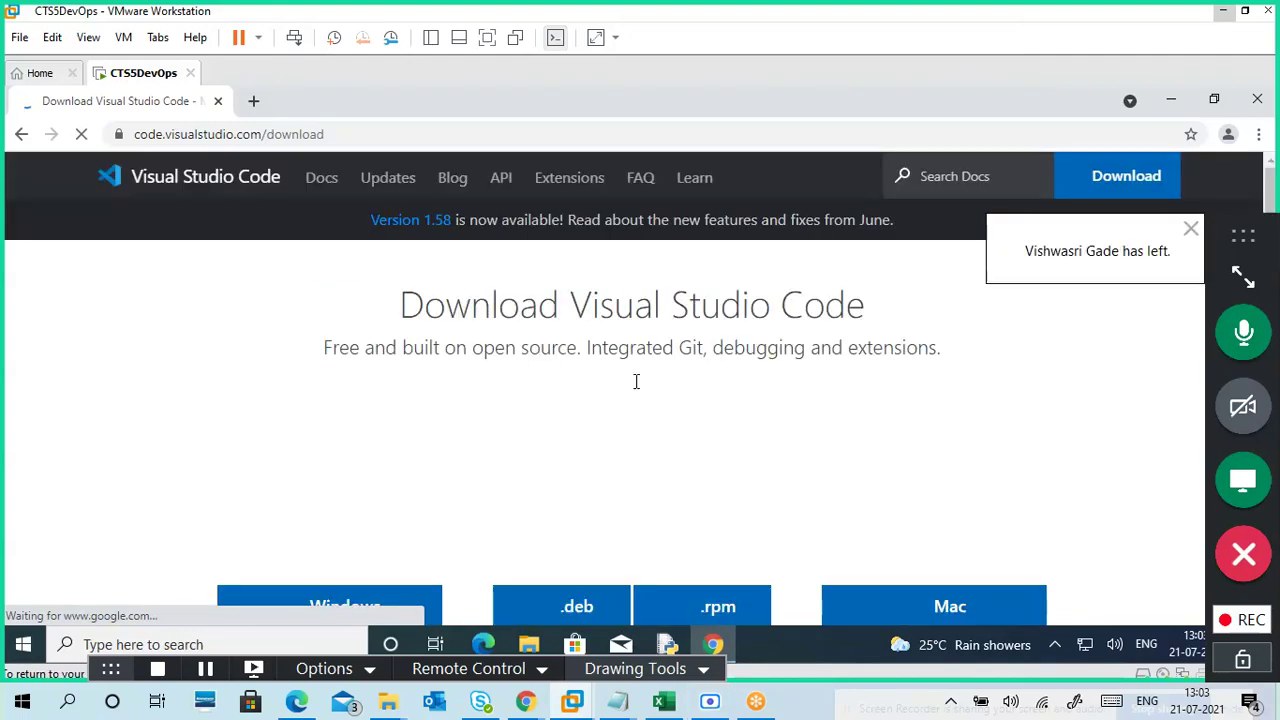
{"action": "scroll", "coordinate": [465, 430], "scroll_direction": "down", "scroll_amount": 3}
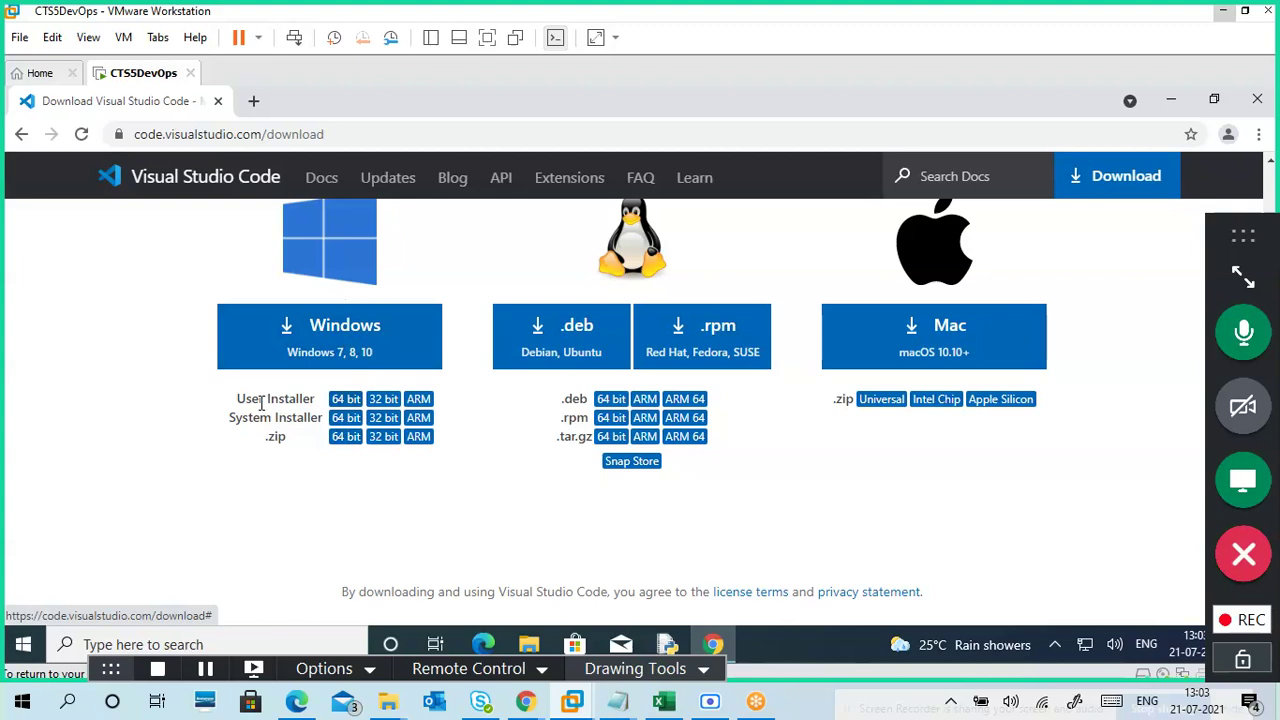
{"action": "left_click_drag", "start_coordinate": [236, 399], "coordinate": [348, 404]}
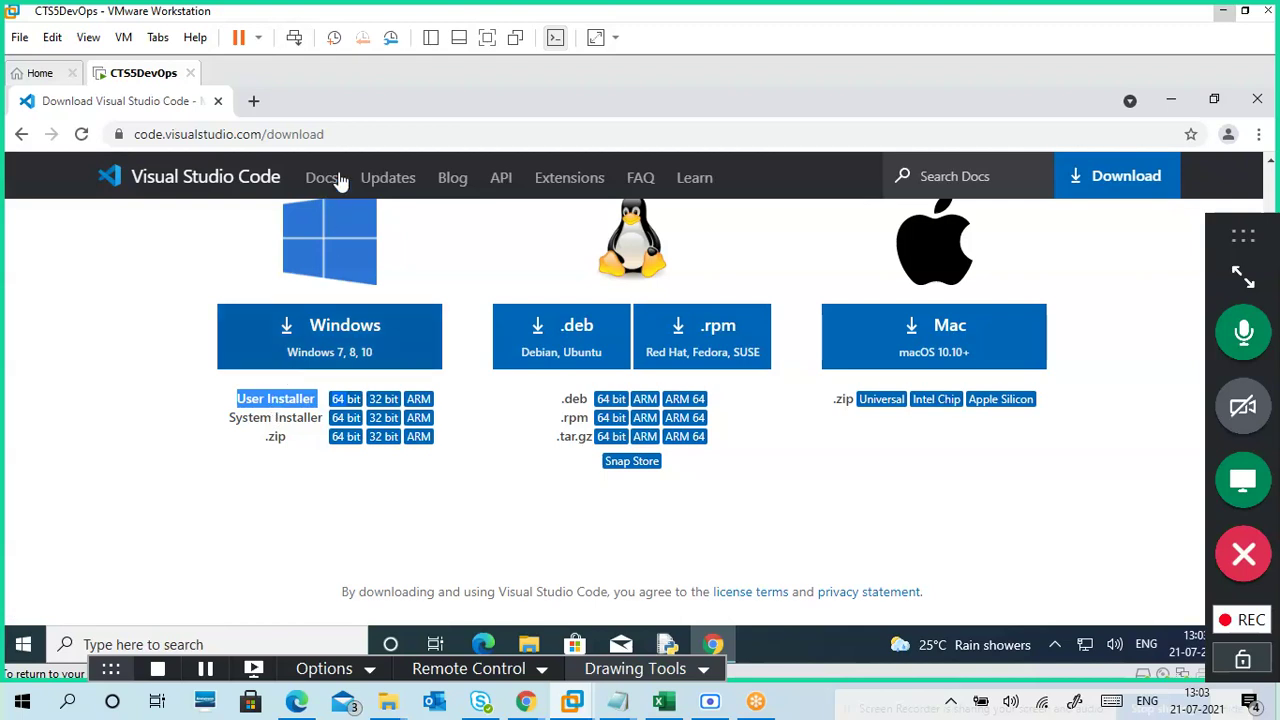
Copy the Visual Studio Code download page address into the 21-07.txt notes in Notepad, below the dashed line
{"action": "left_click", "coordinate": [341, 136]}
{"action": "key", "text": "ctrl+c"}
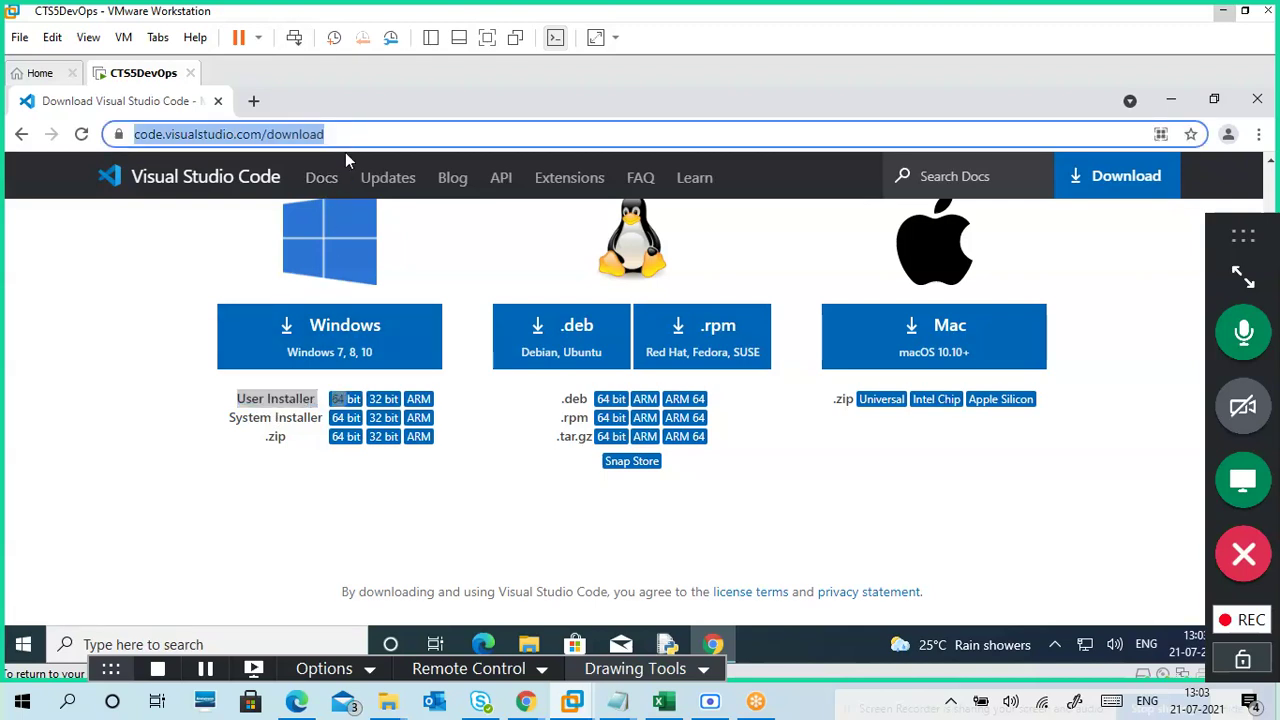
{"action": "mouse_move", "coordinate": [617, 701]}
{"action": "left_click", "coordinate": [674, 634]}
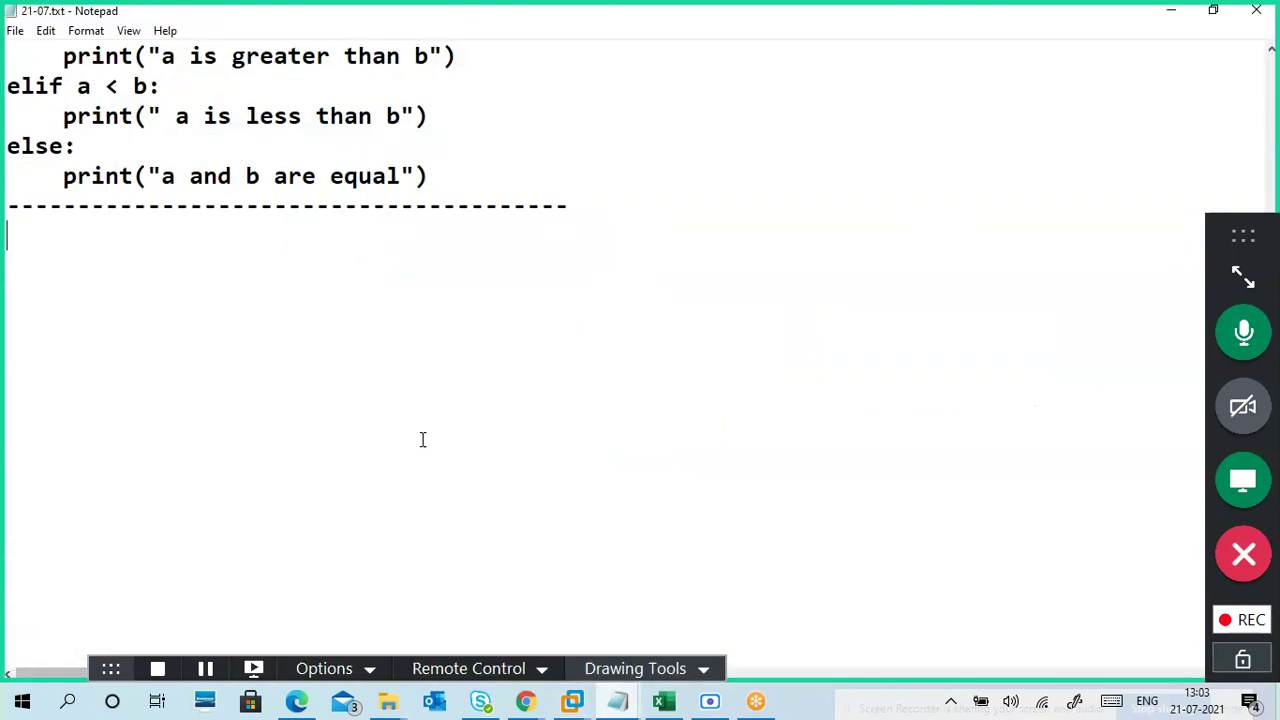
{"action": "key", "text": "ctrl+v"}
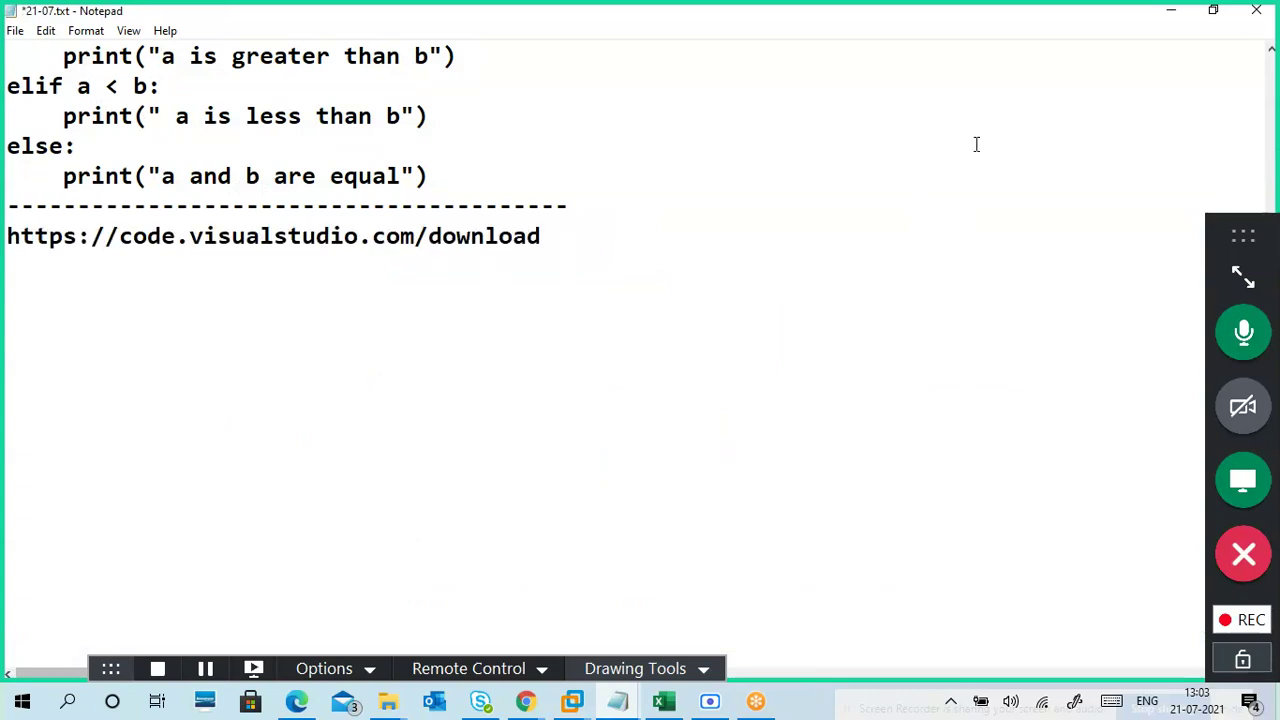
{"action": "left_click", "coordinate": [1170, 10]}
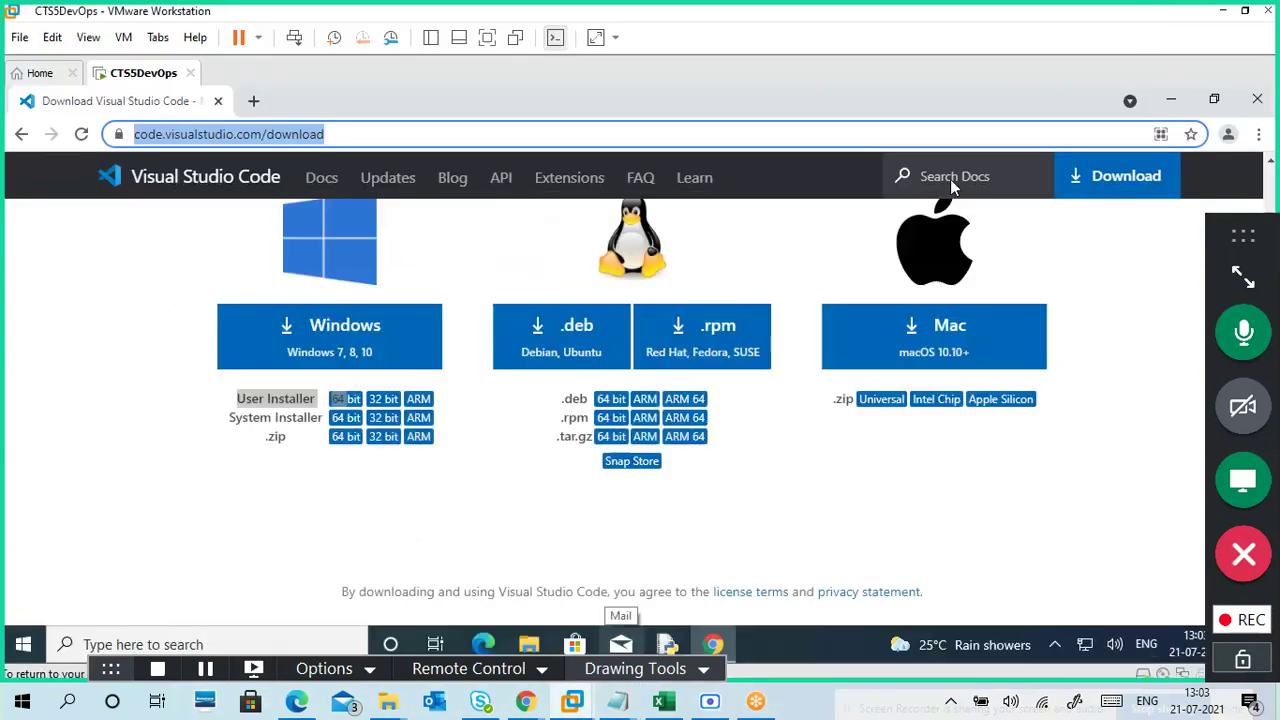
Download the 64 bit User Installer of Visual Studio Code for Windows
{"action": "left_click", "coordinate": [345, 400]}
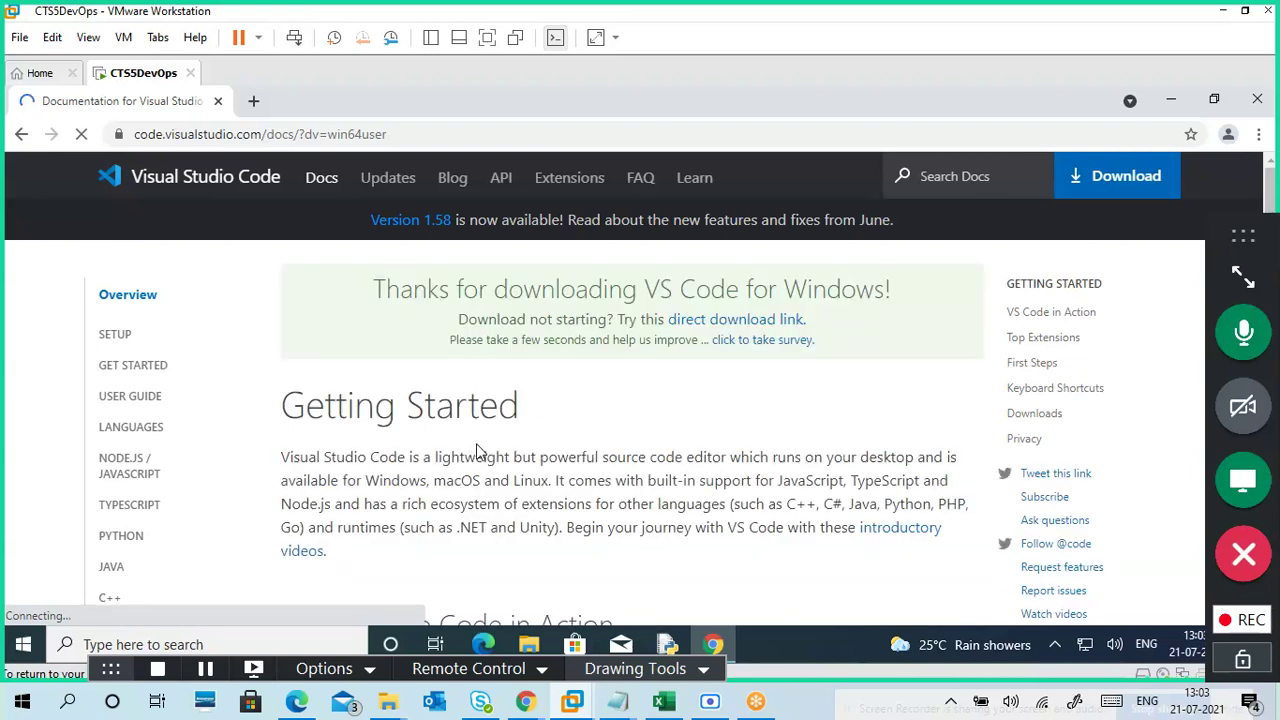
{"action": "scroll", "coordinate": [500, 470], "scroll_direction": "down", "scroll_amount": 1}
{"action": "scroll", "coordinate": [505, 476], "scroll_direction": "down", "scroll_amount": 1}
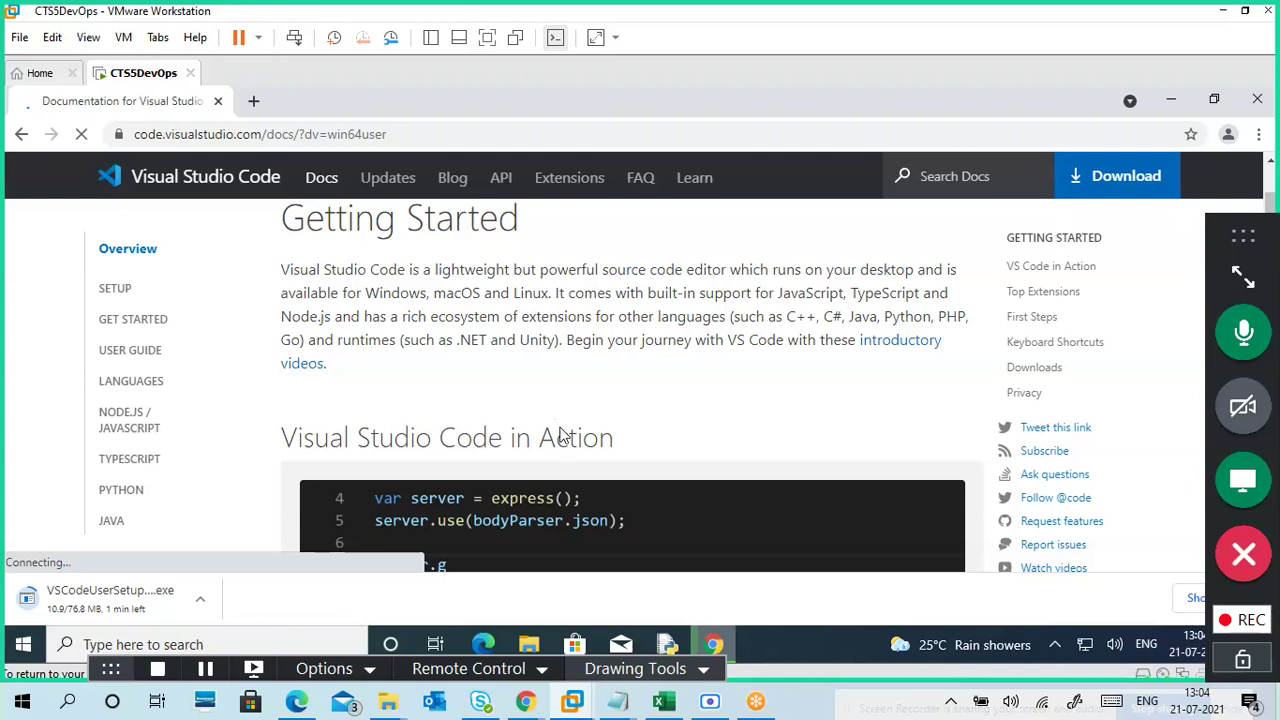
{"action": "scroll", "coordinate": [418, 333], "scroll_direction": "down", "scroll_amount": 3}
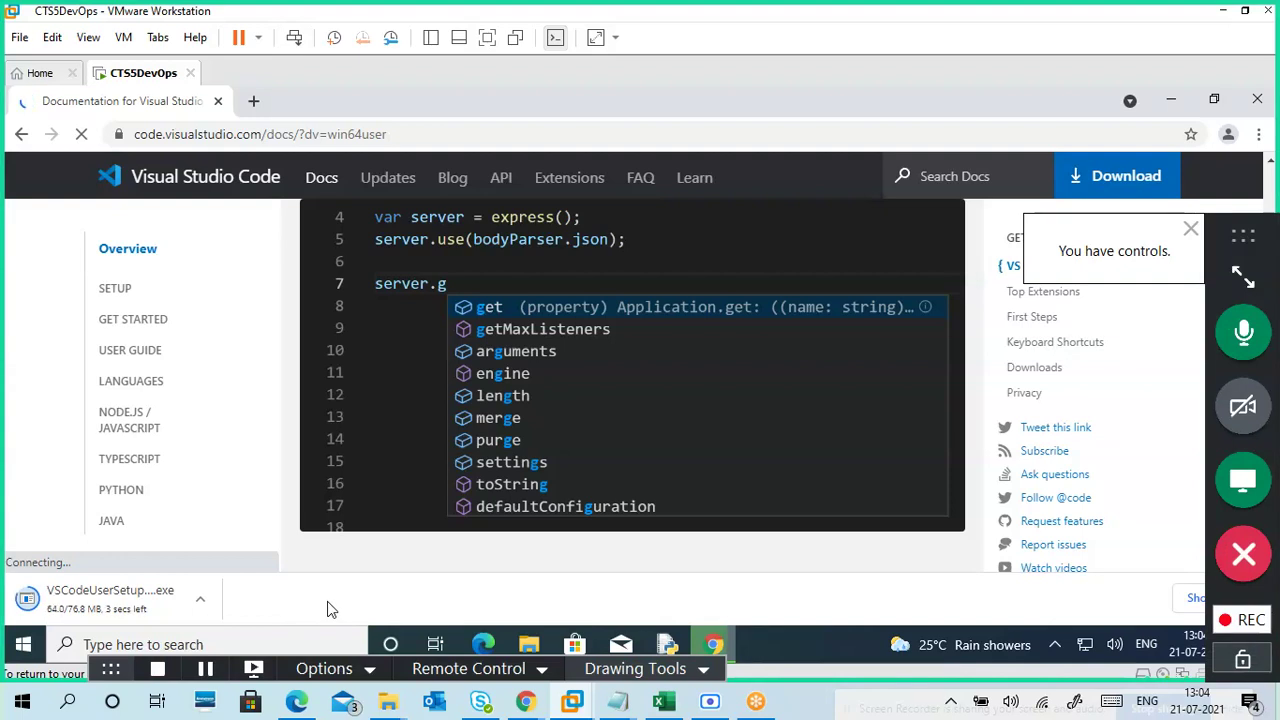
{"action": "left_click", "coordinate": [130, 495]}
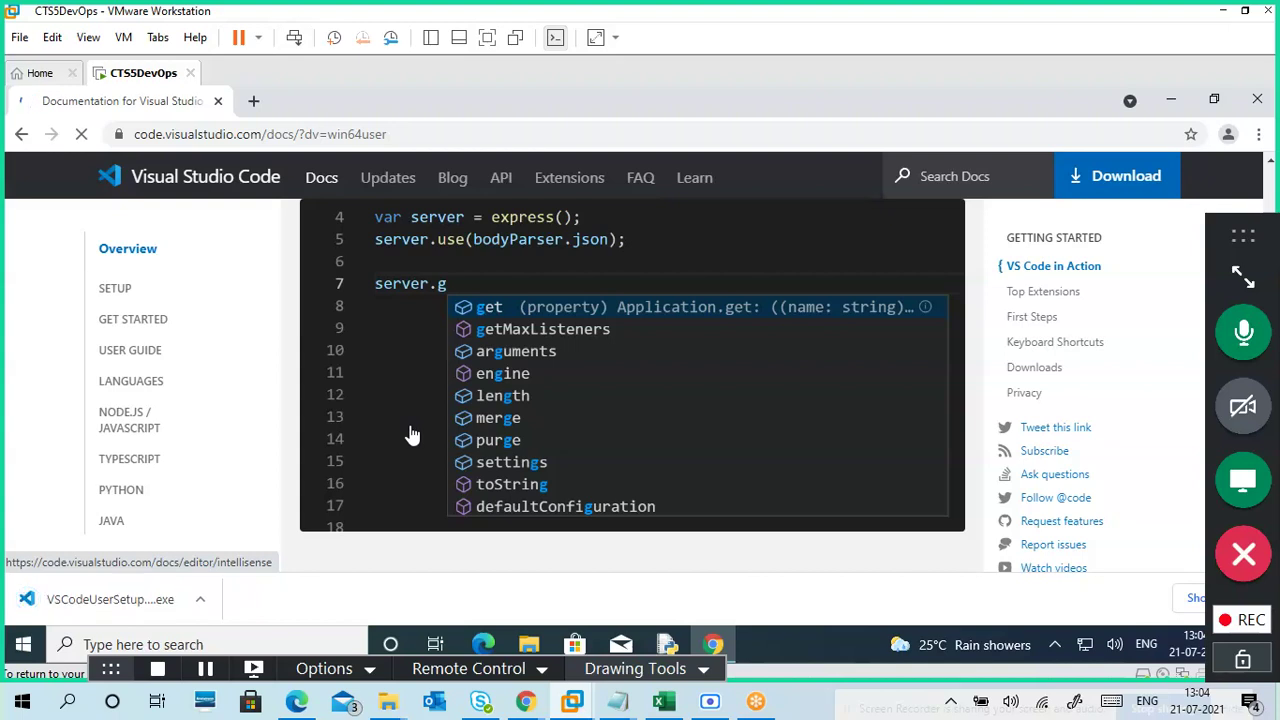
Show the downloaded Visual Studio Code installer in its folder and select VSCodeUserSetup-x64-1.58.2.exe
{"action": "left_click", "coordinate": [200, 600]}
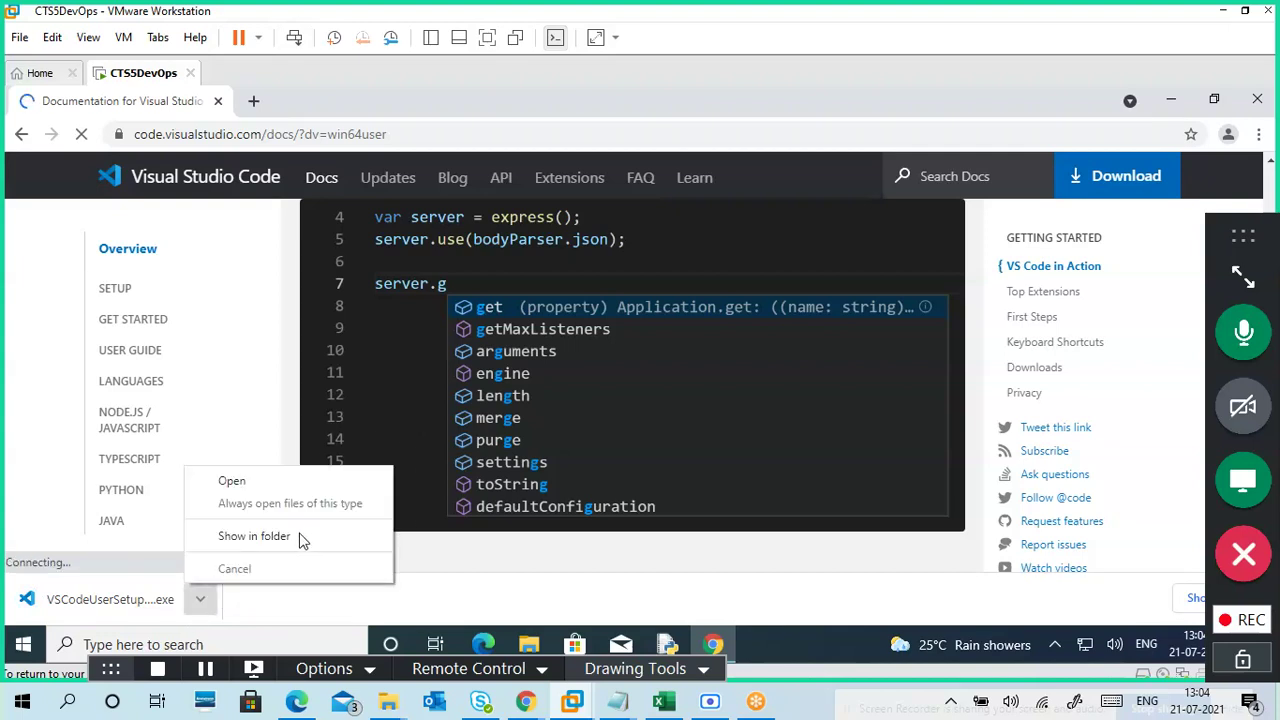
{"action": "left_click", "coordinate": [303, 538]}
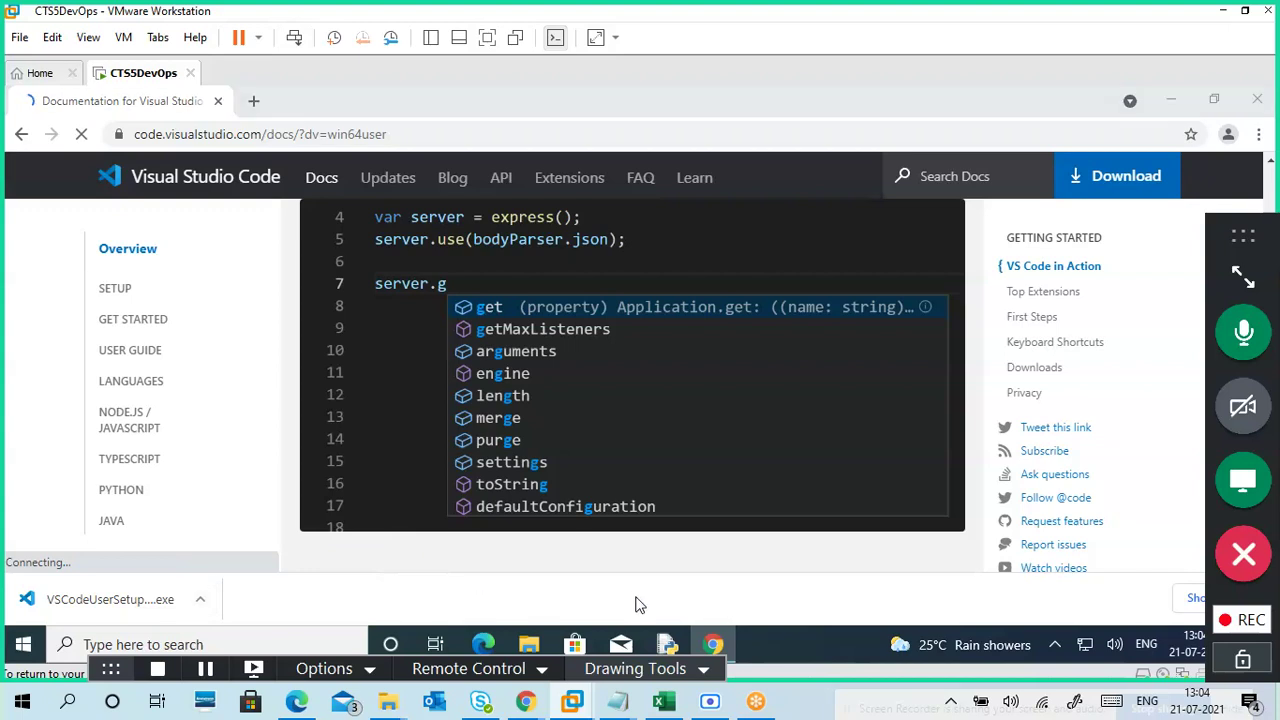
{"action": "mouse_move", "coordinate": [668, 644]}
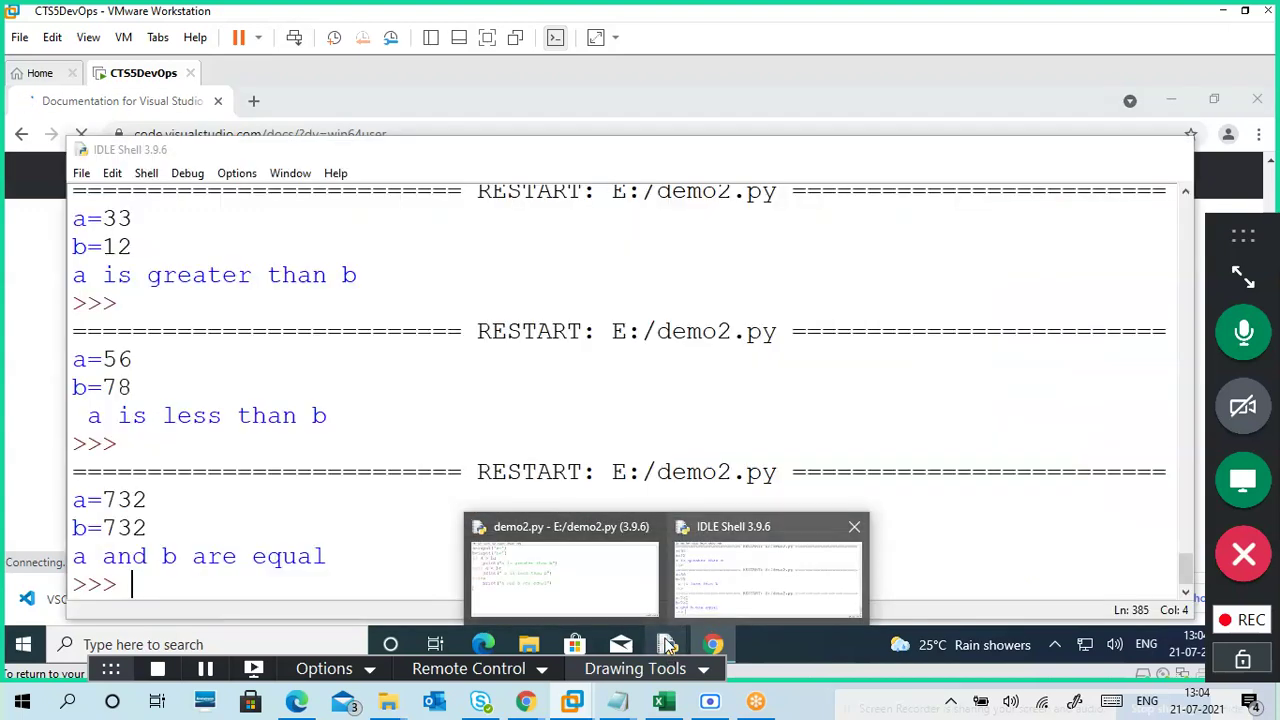
{"action": "mouse_move", "coordinate": [737, 590]}
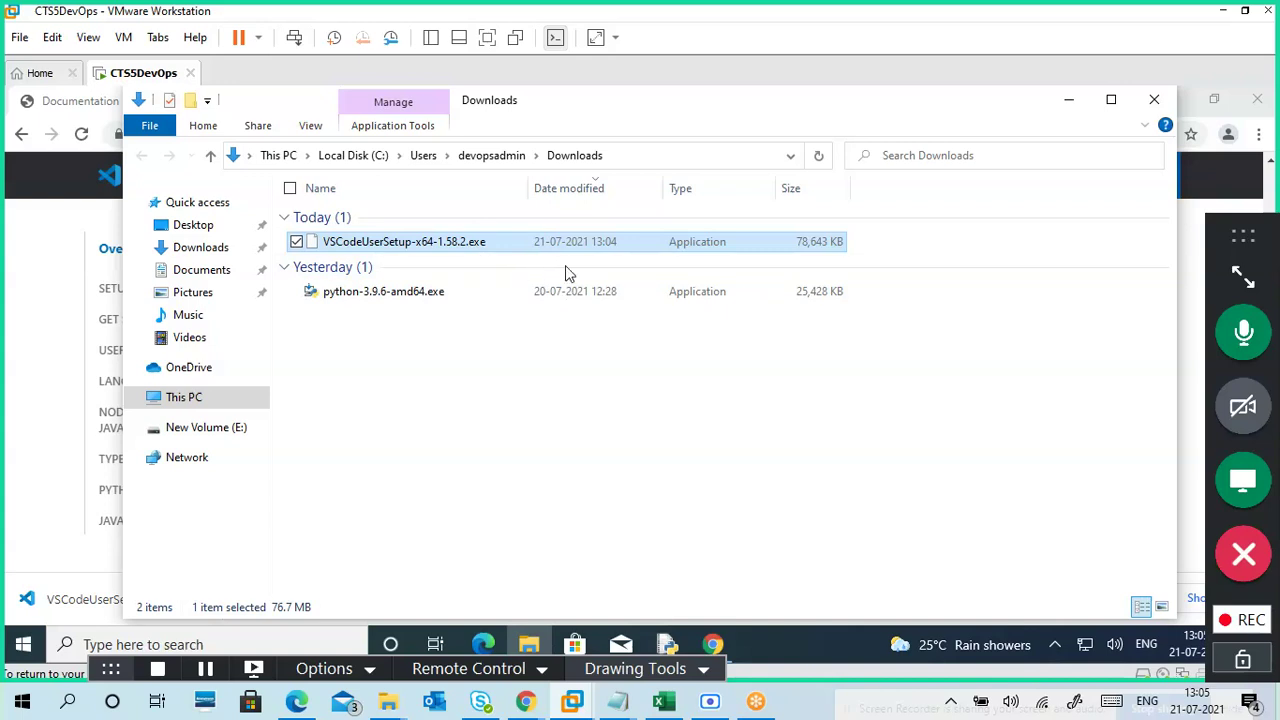
{"action": "left_click", "coordinate": [517, 246]}
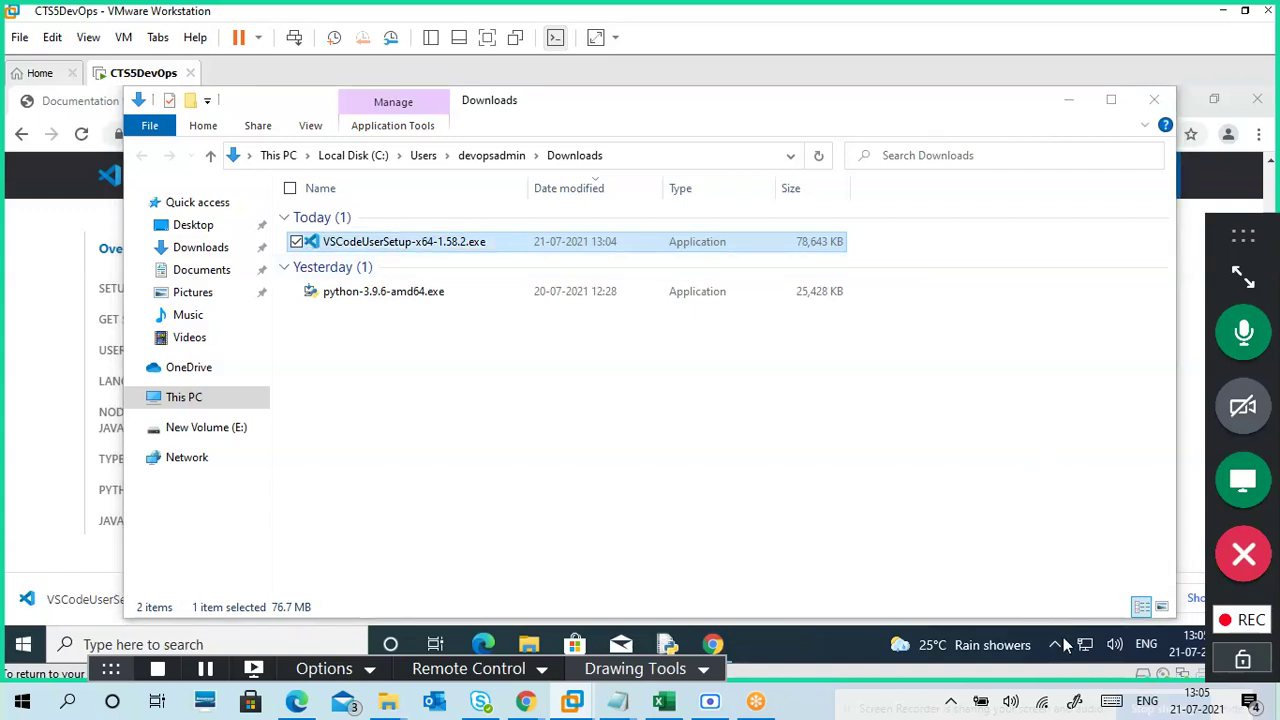
Disable the Open on hover option of the virtual machine taskbar's News and interests widget
{"action": "right_click", "coordinate": [970, 650]}
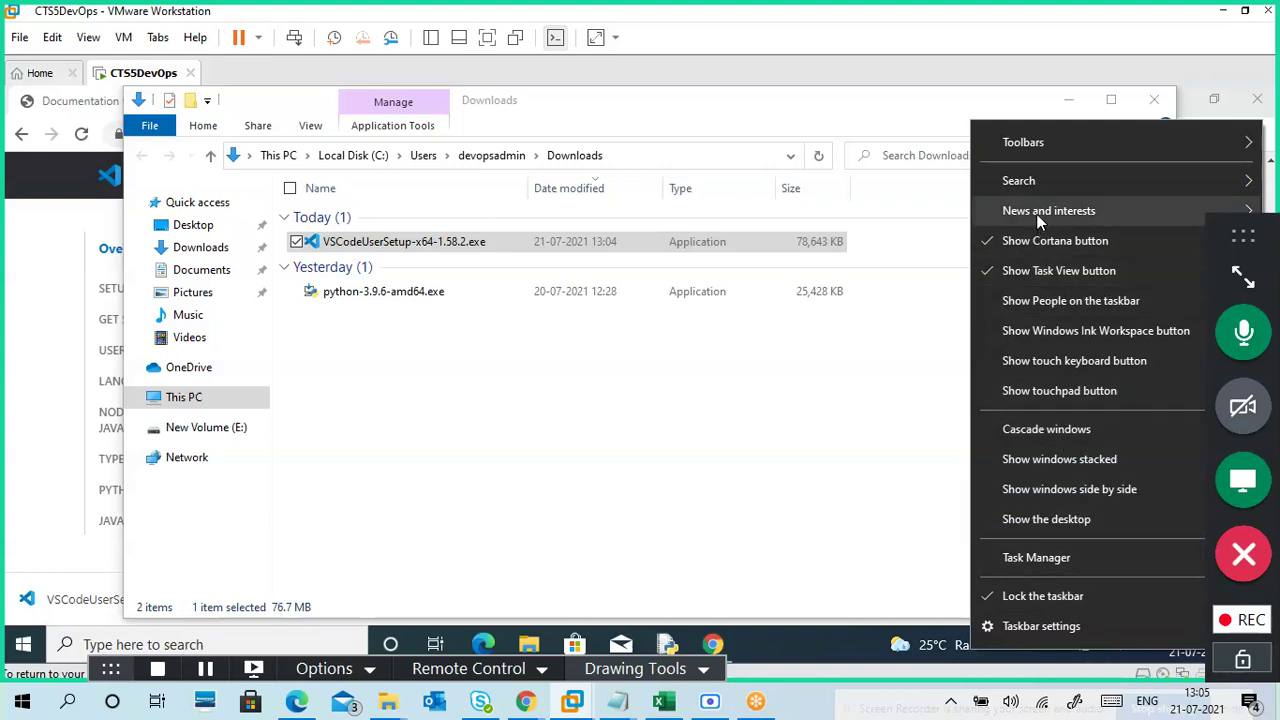
{"action": "mouse_move", "coordinate": [1040, 222]}
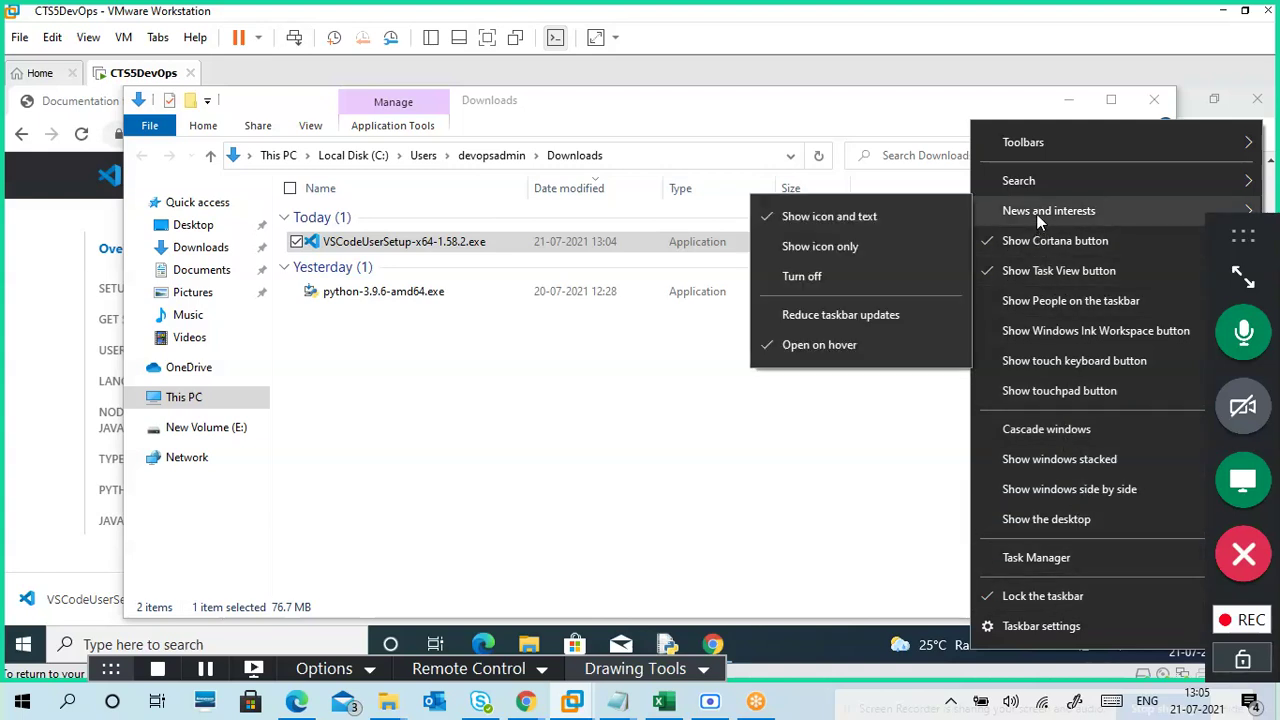
{"action": "left_click", "coordinate": [848, 345]}
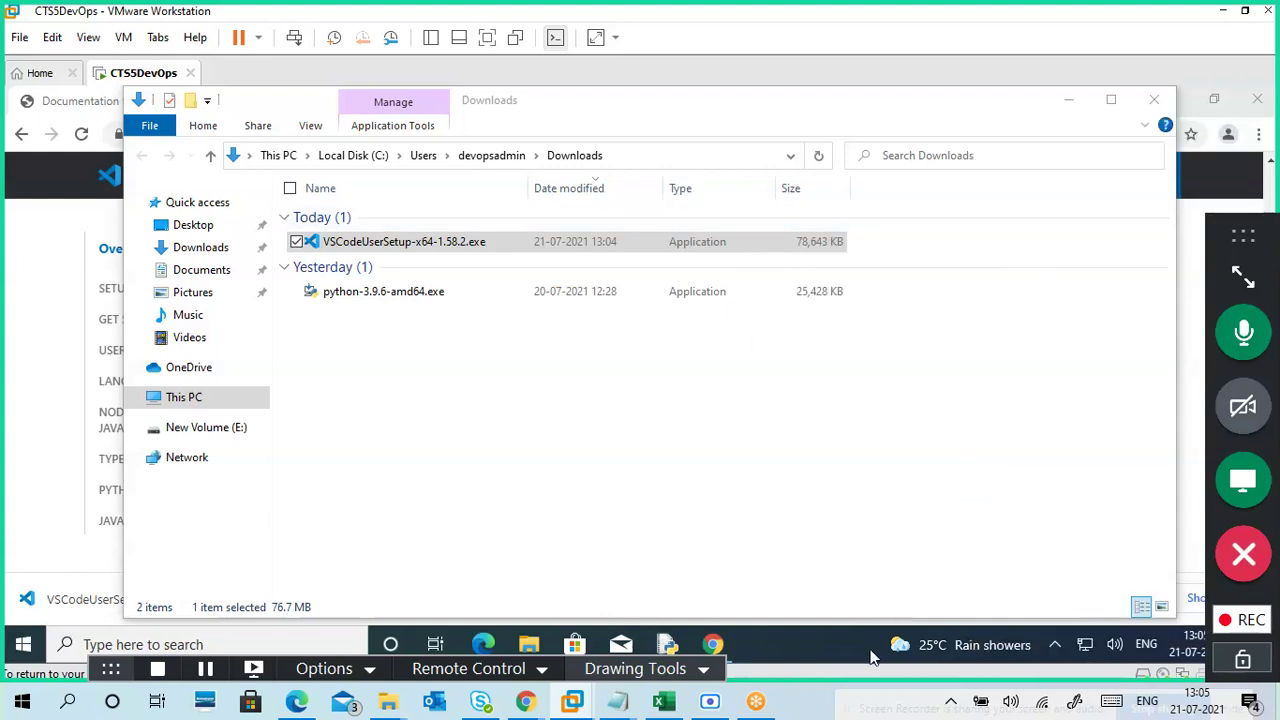
Launch VSCodeUserSetup-x64-1.58.2.exe from the Downloads folder, then accept its license agreement and continue to the destination location page
{"action": "left_click", "coordinate": [1066, 102]}
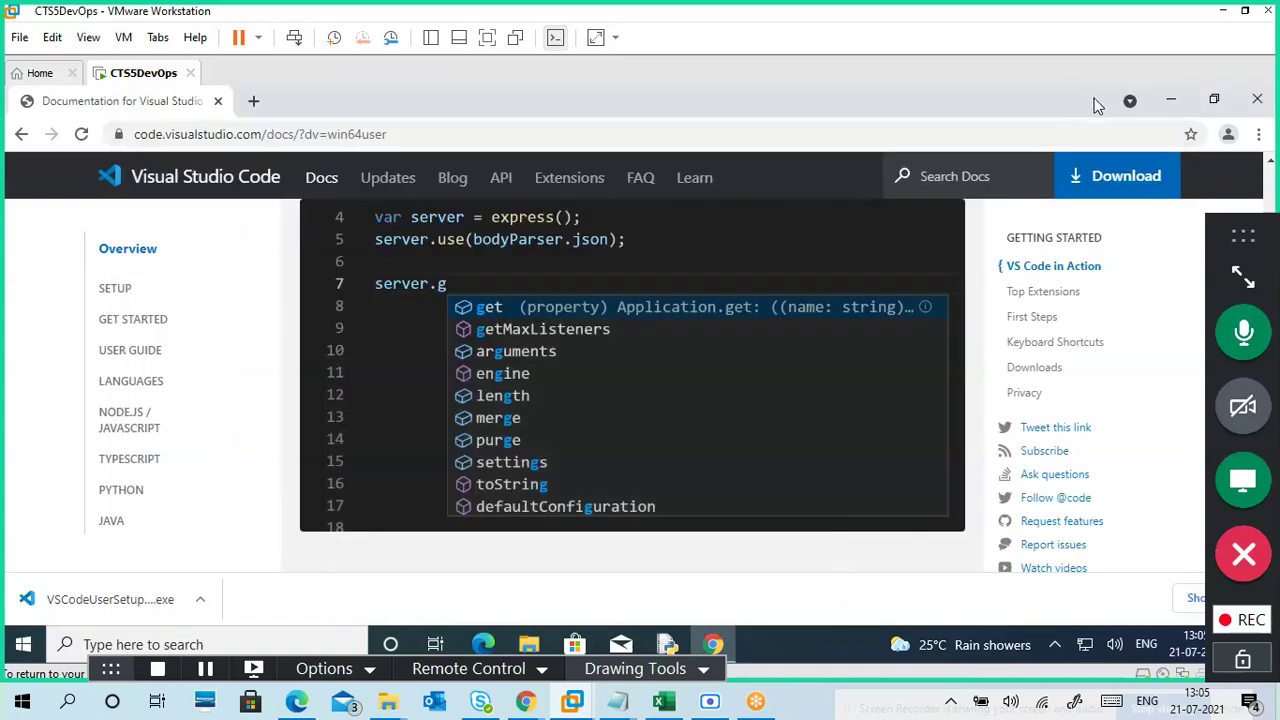
{"action": "left_click", "coordinate": [1169, 100]}
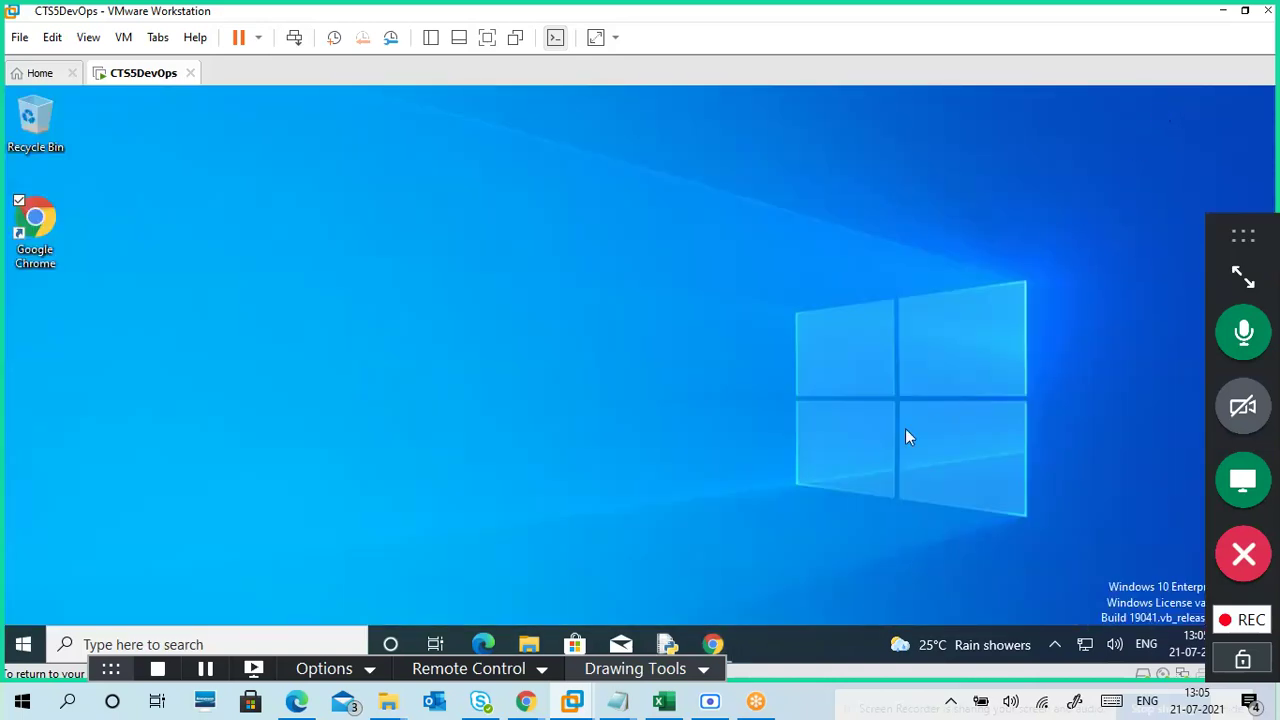
{"action": "left_click", "coordinate": [530, 644]}
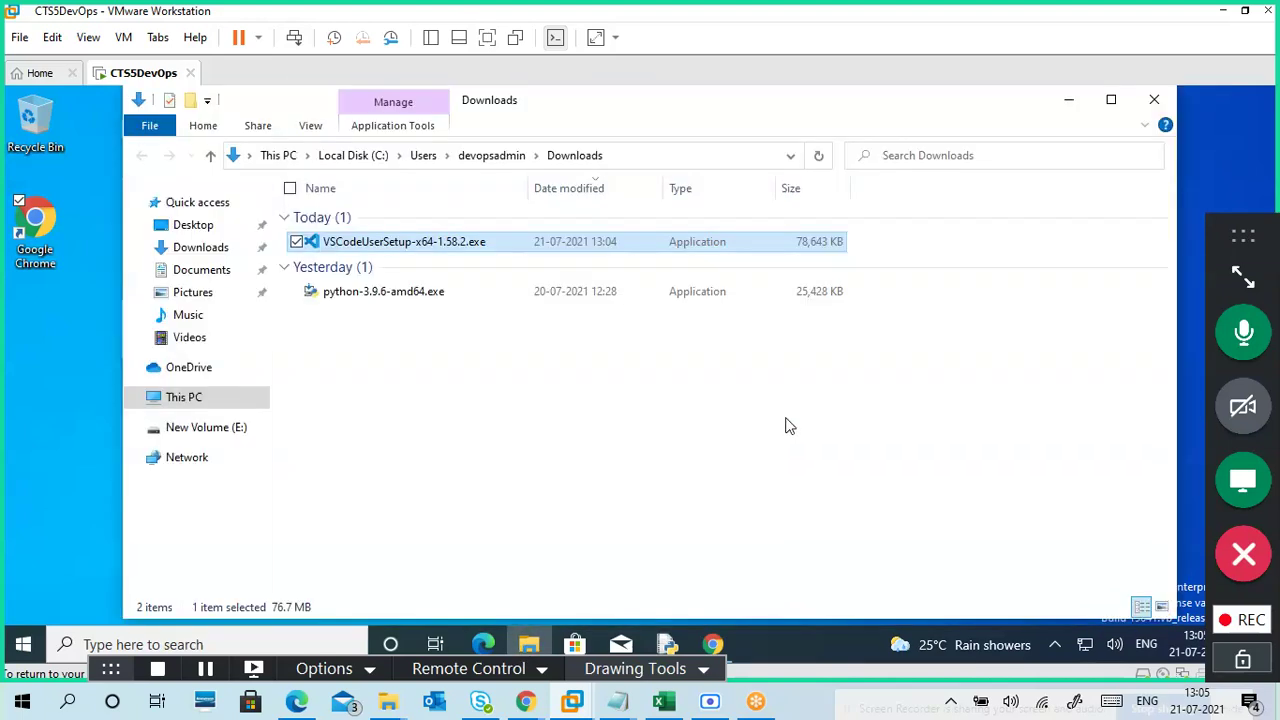
{"action": "double_click", "coordinate": [441, 250]}
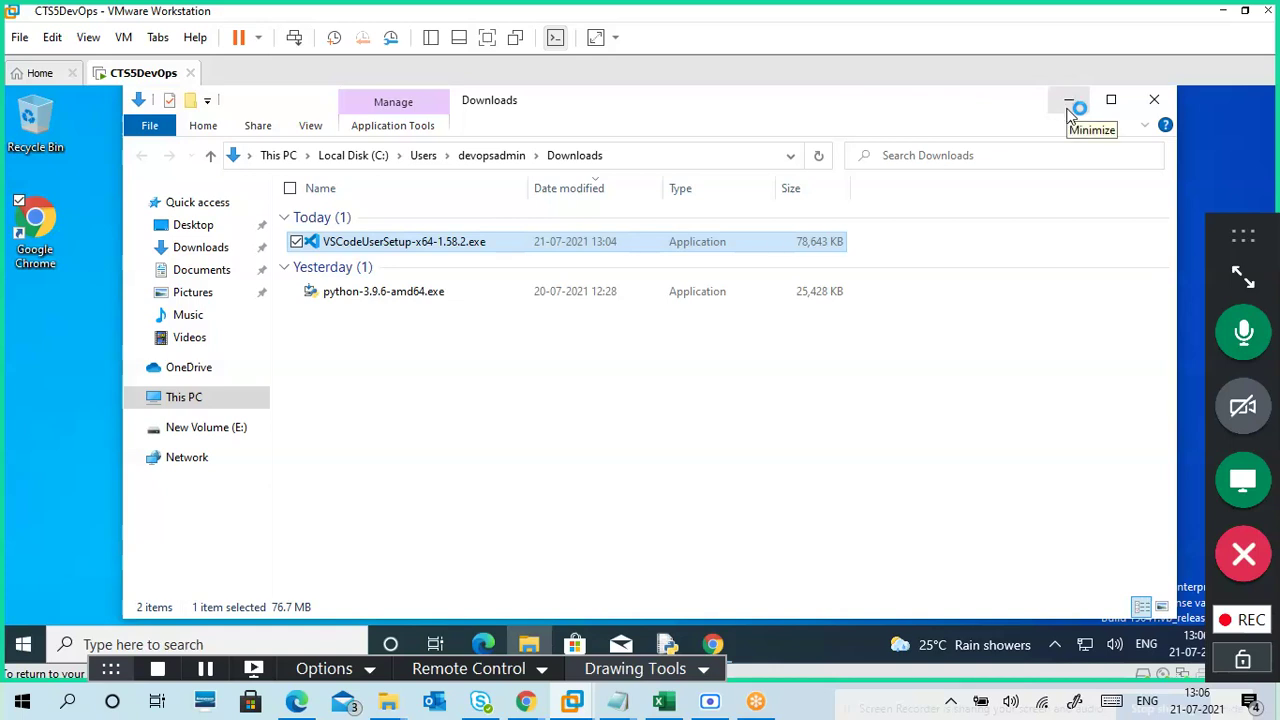
{"action": "left_click", "coordinate": [1067, 101]}
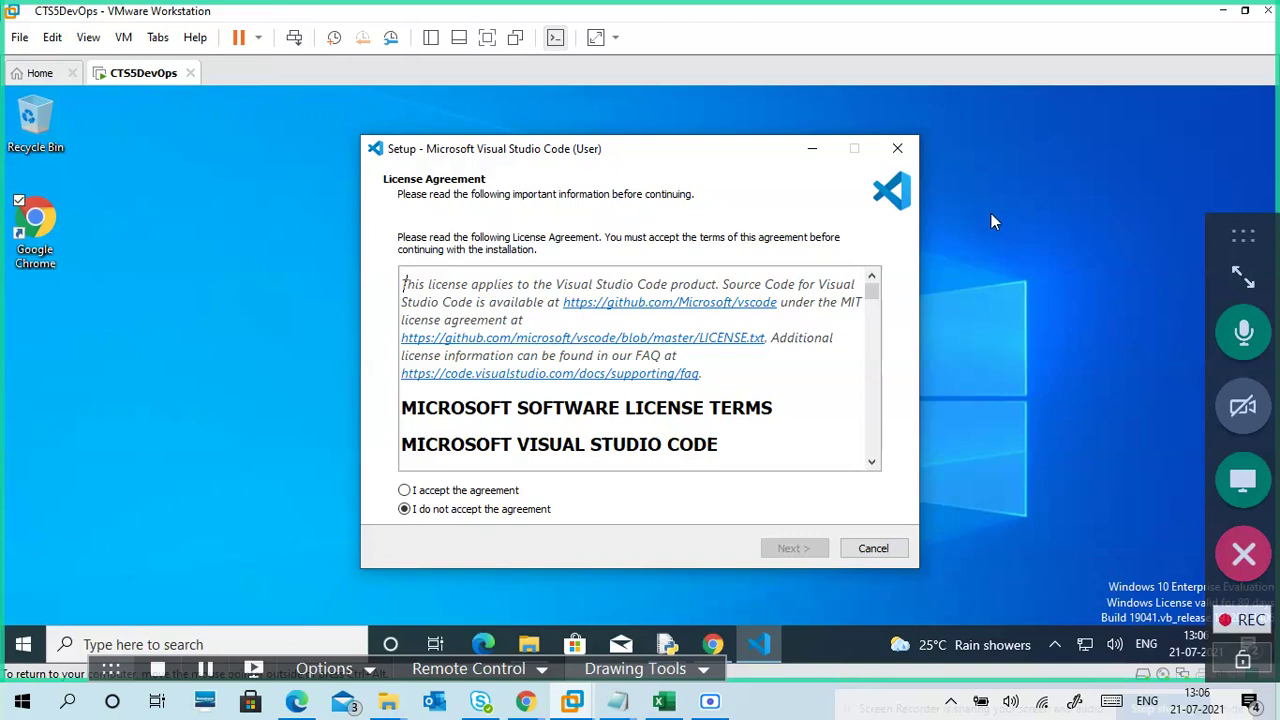
{"action": "left_click", "coordinate": [485, 492]}
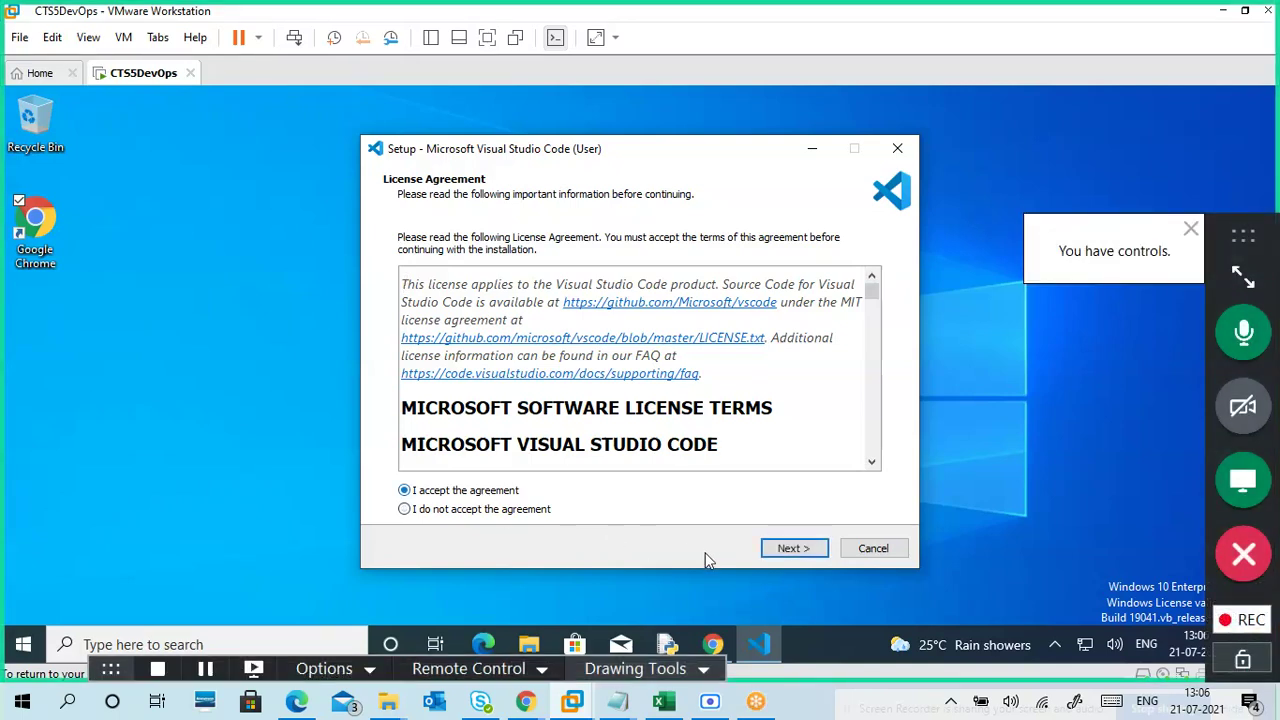
{"action": "left_click", "coordinate": [790, 550]}
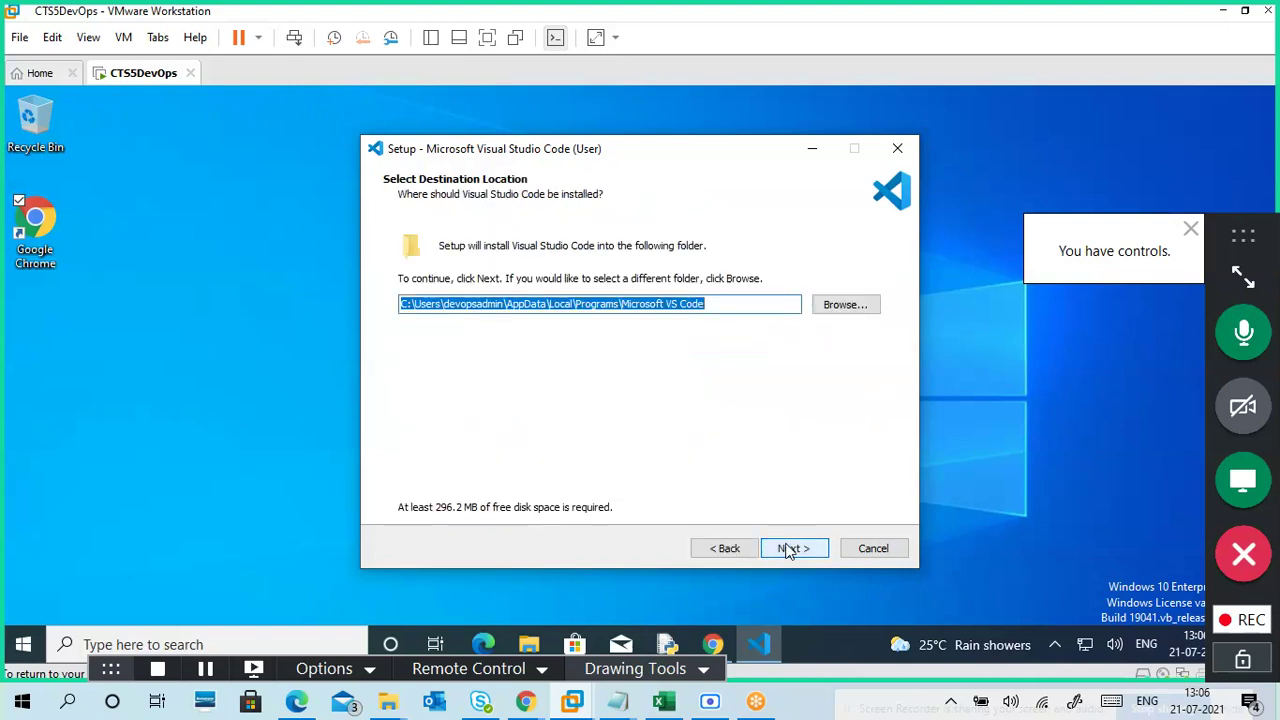
{"action": "left_click", "coordinate": [544, 306]}
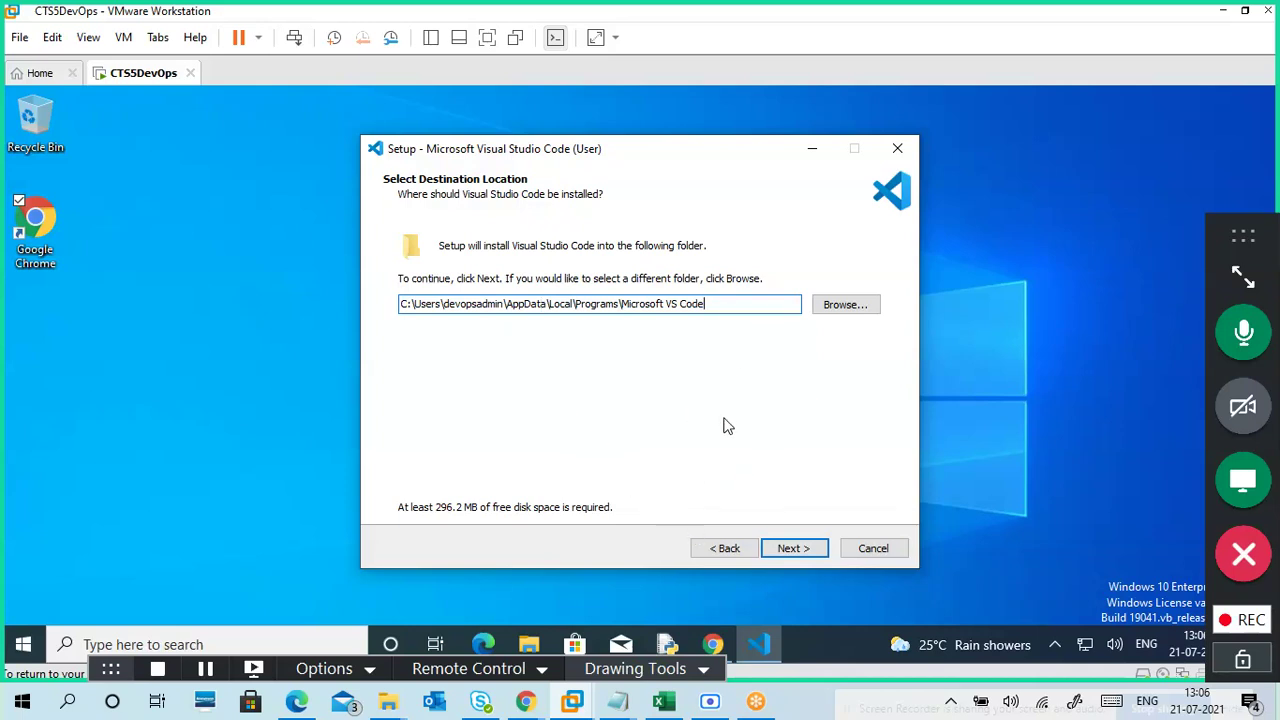
{"action": "left_click_drag", "start_coordinate": [727, 304], "coordinate": [394, 304]}
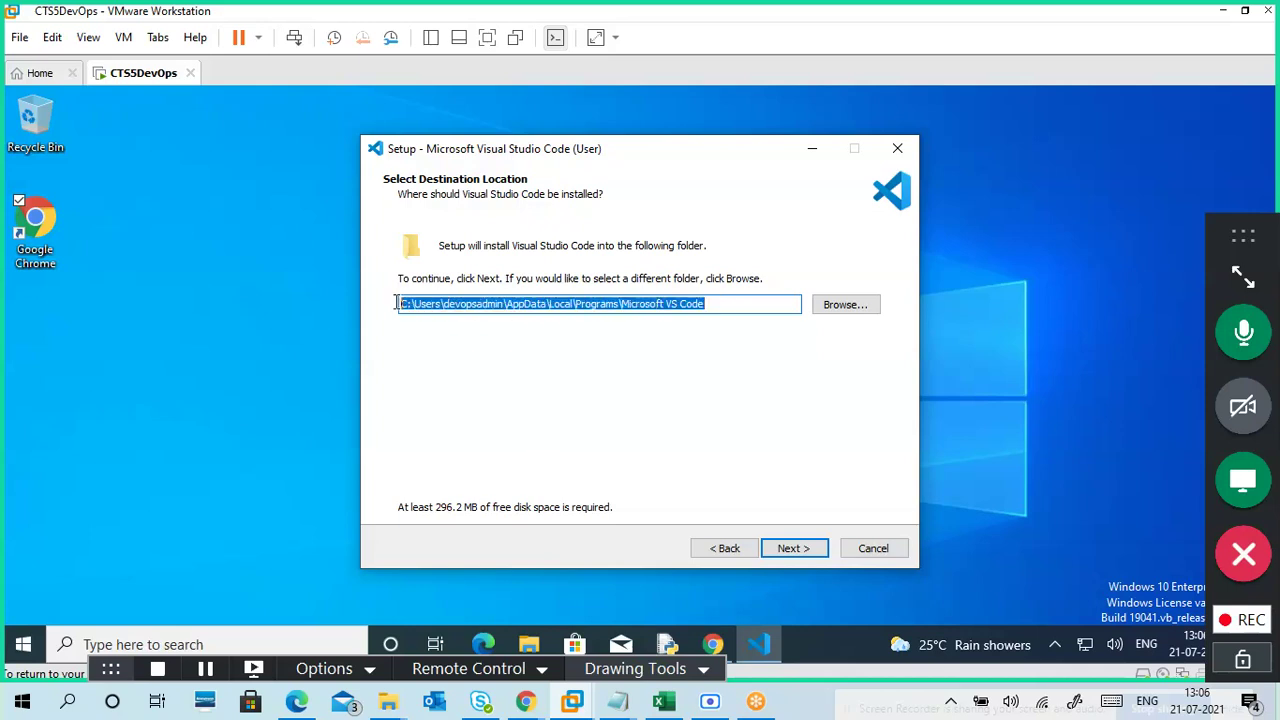
{"action": "left_click", "coordinate": [541, 300]}
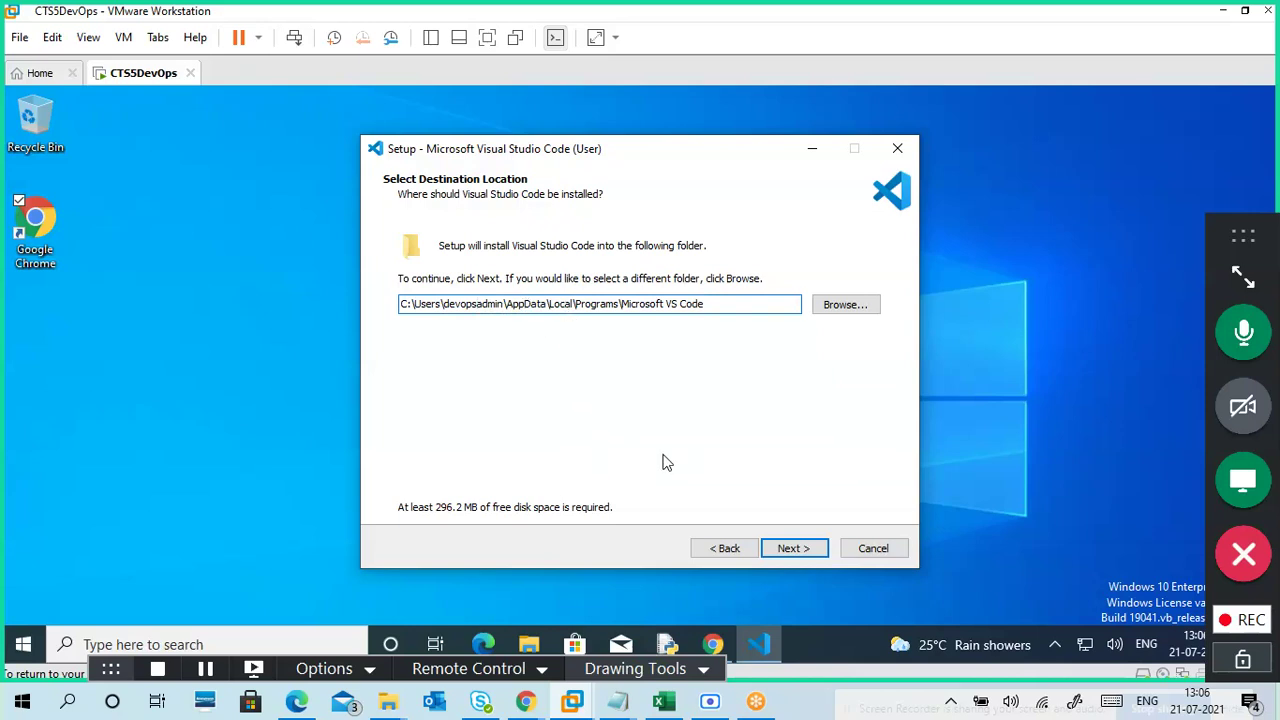
{"action": "left_click", "coordinate": [724, 549]}
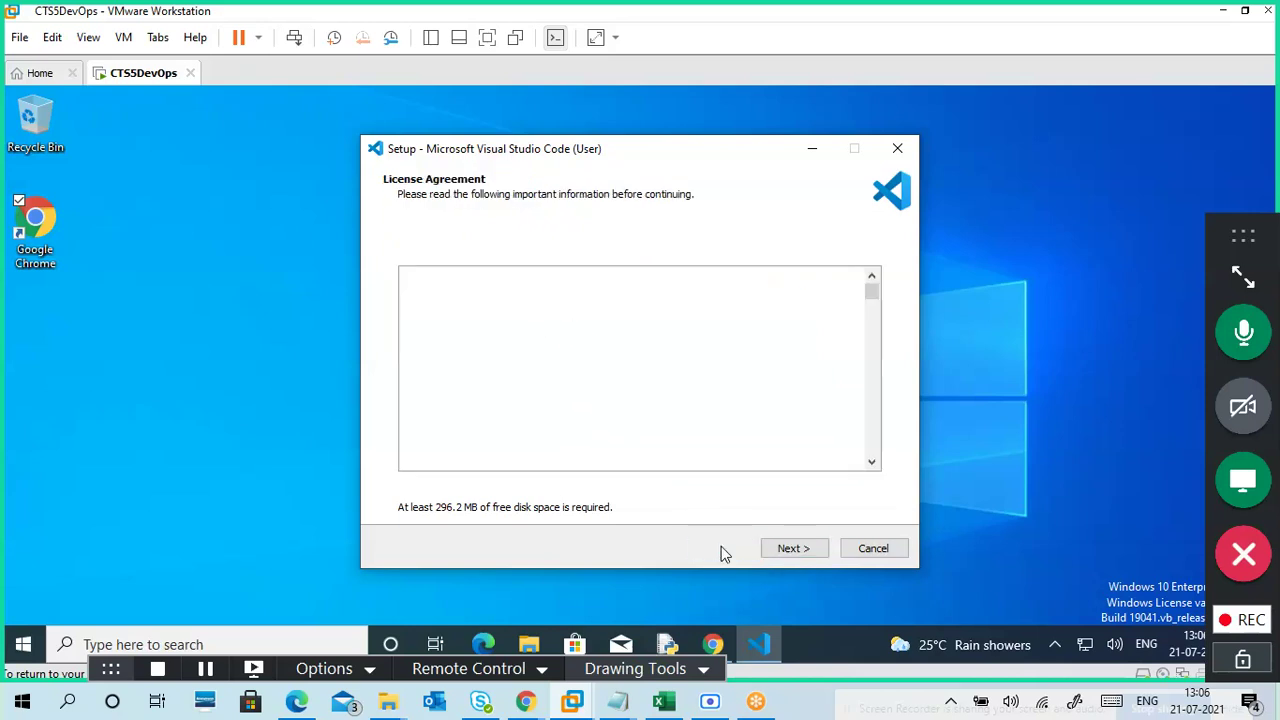
{"action": "left_click", "coordinate": [781, 548]}
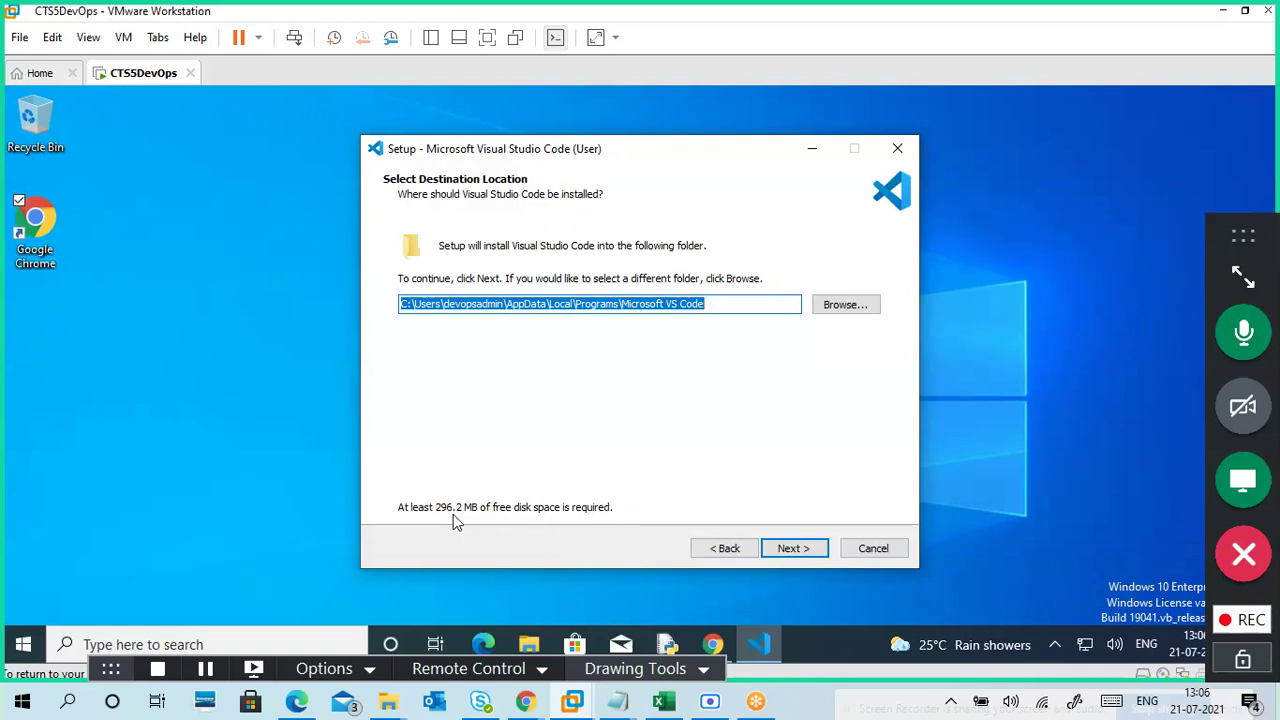
Cancel the Visual Studio Code setup and confirm exiting it without installing
{"action": "left_click", "coordinate": [748, 549]}
{"action": "left_click", "coordinate": [874, 550]}
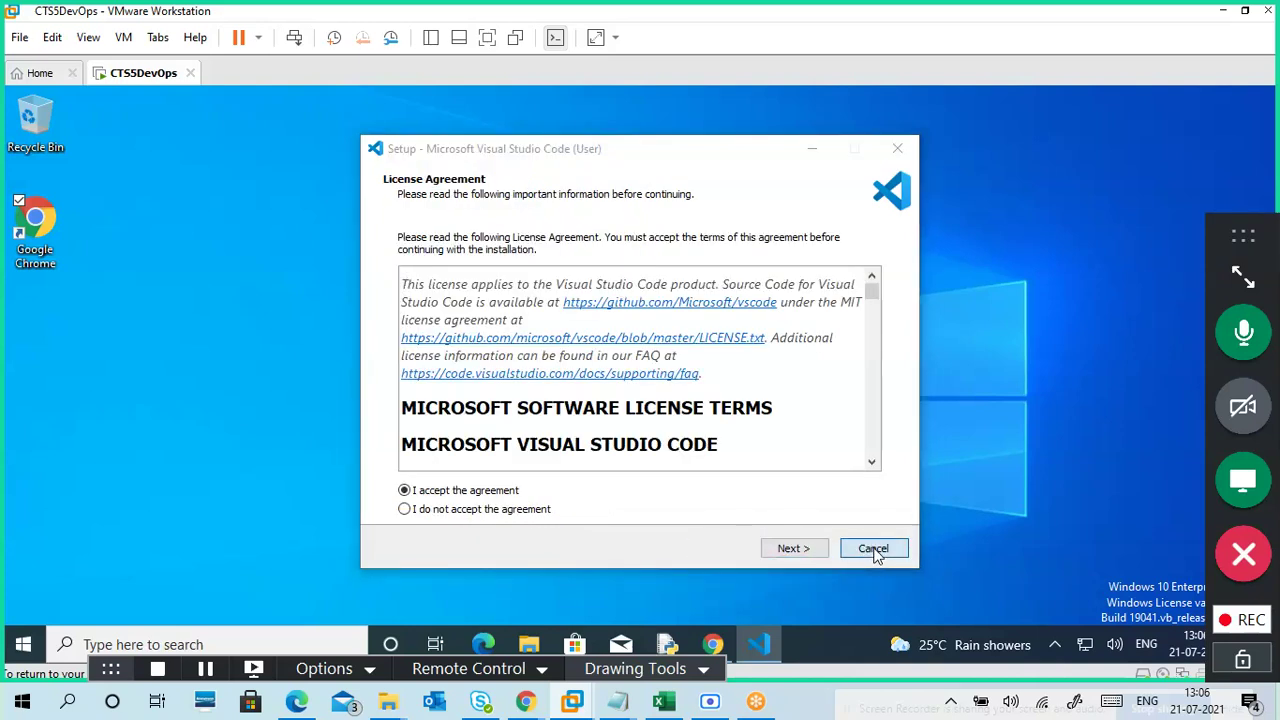
{"action": "left_click", "coordinate": [717, 465]}
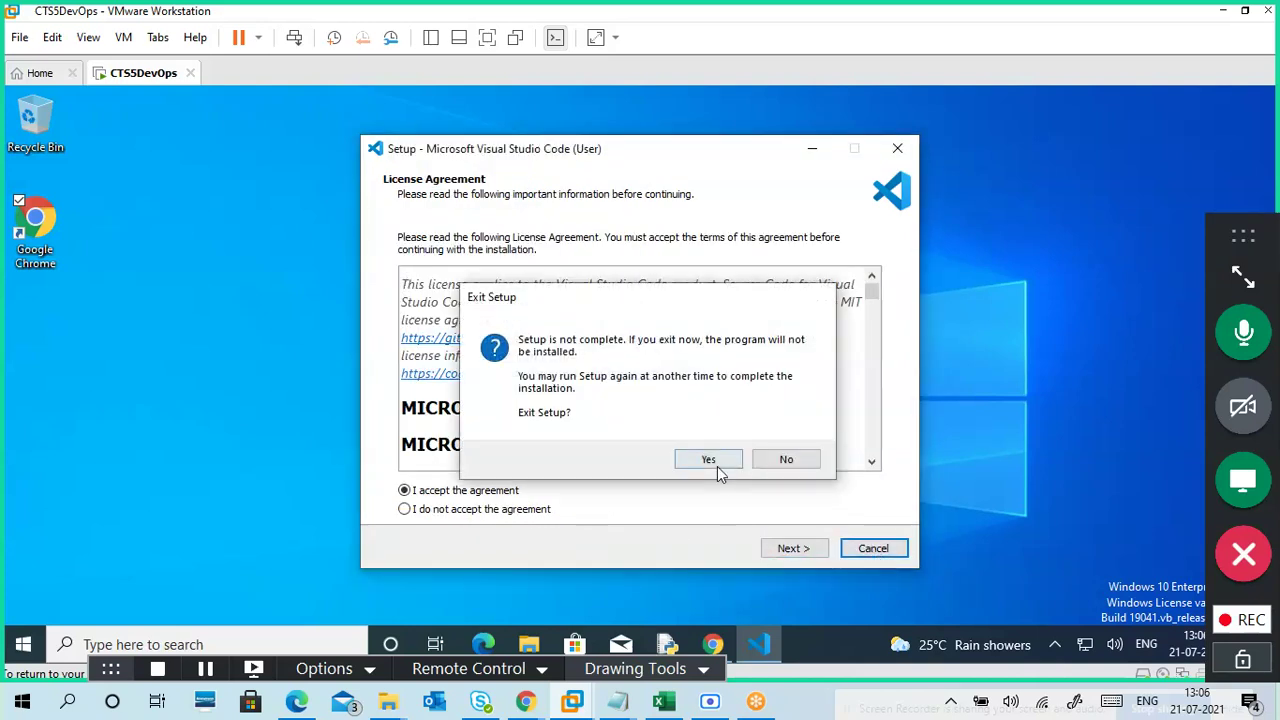
Run VSCodeUserSetup-x64-1.58.2.exe from Downloads as administrator, allow it to make changes, and continue past the User Installer warning
{"action": "left_click", "coordinate": [530, 644]}
{"action": "double_click", "coordinate": [466, 243]}
{"action": "right_click", "coordinate": [466, 243]}
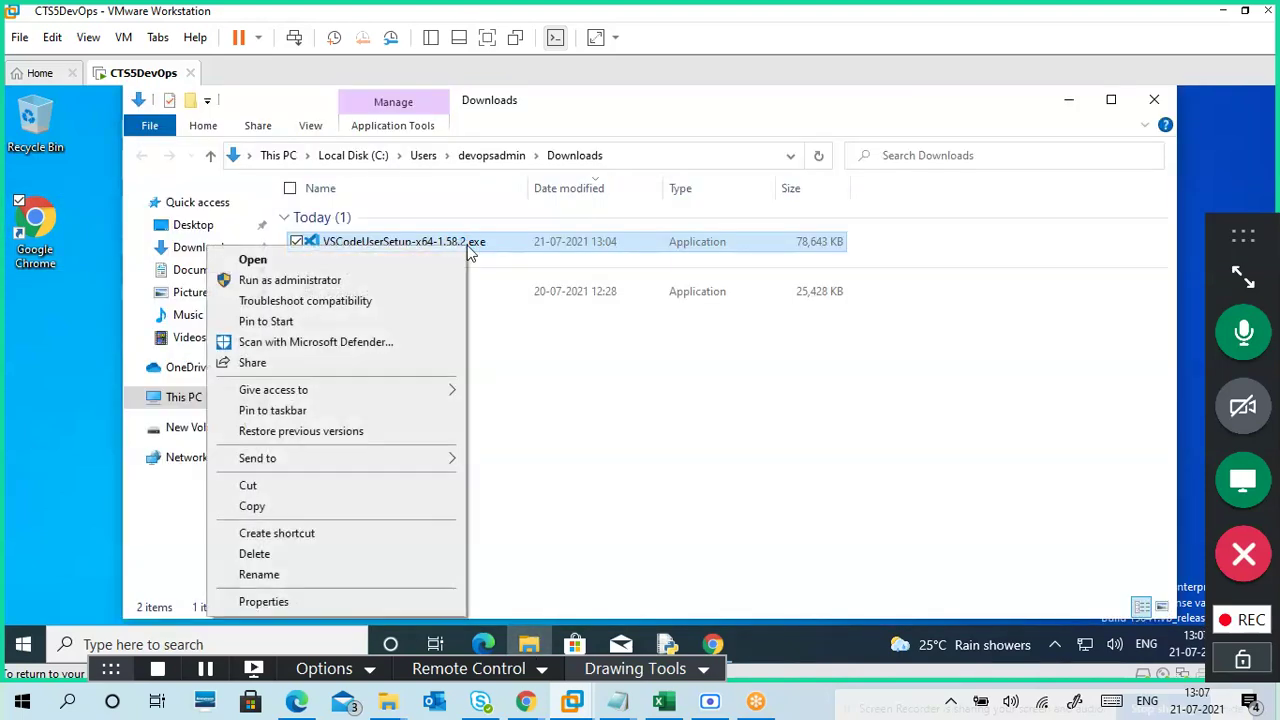
{"action": "left_click", "coordinate": [370, 281]}
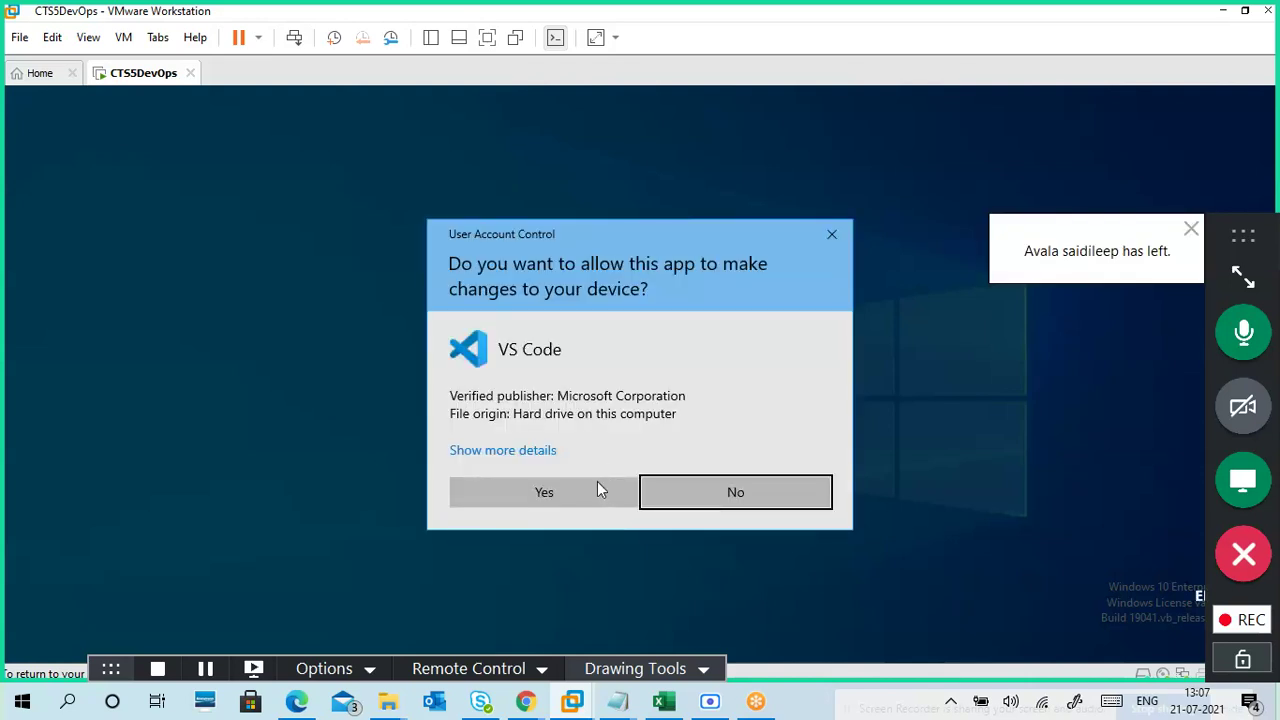
{"action": "left_click", "coordinate": [603, 497]}
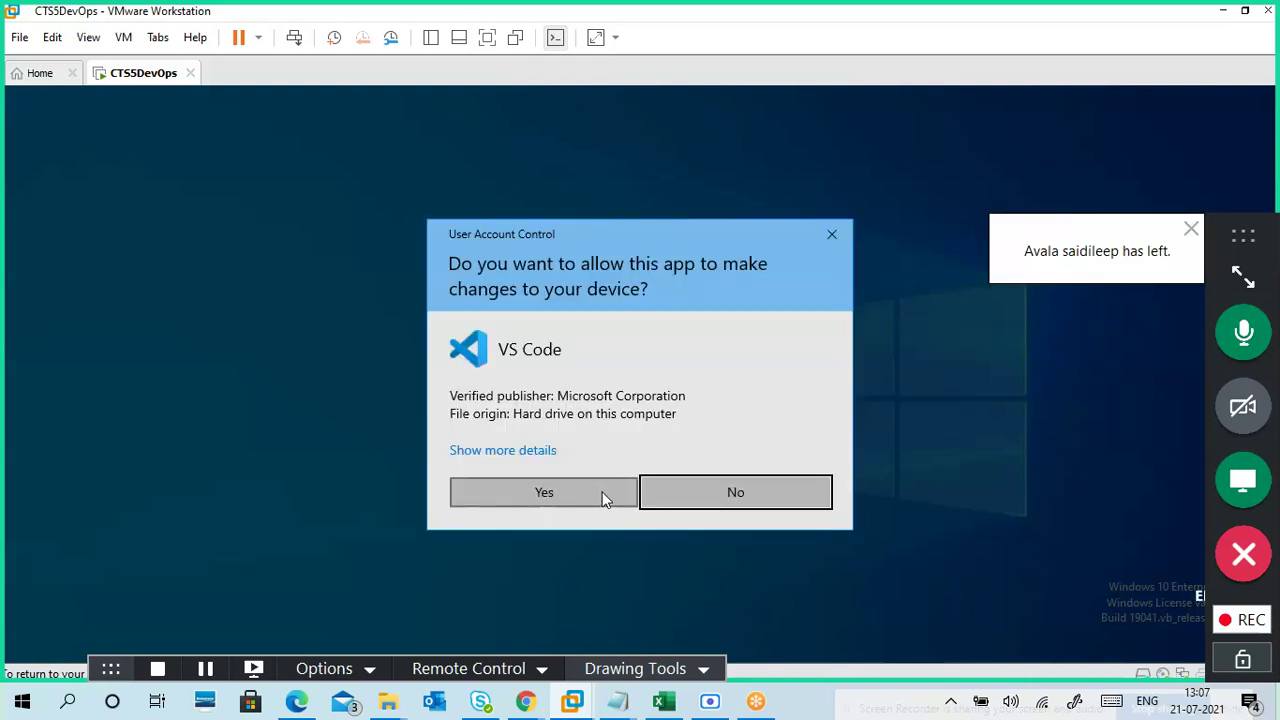
{"action": "left_click", "coordinate": [593, 488]}
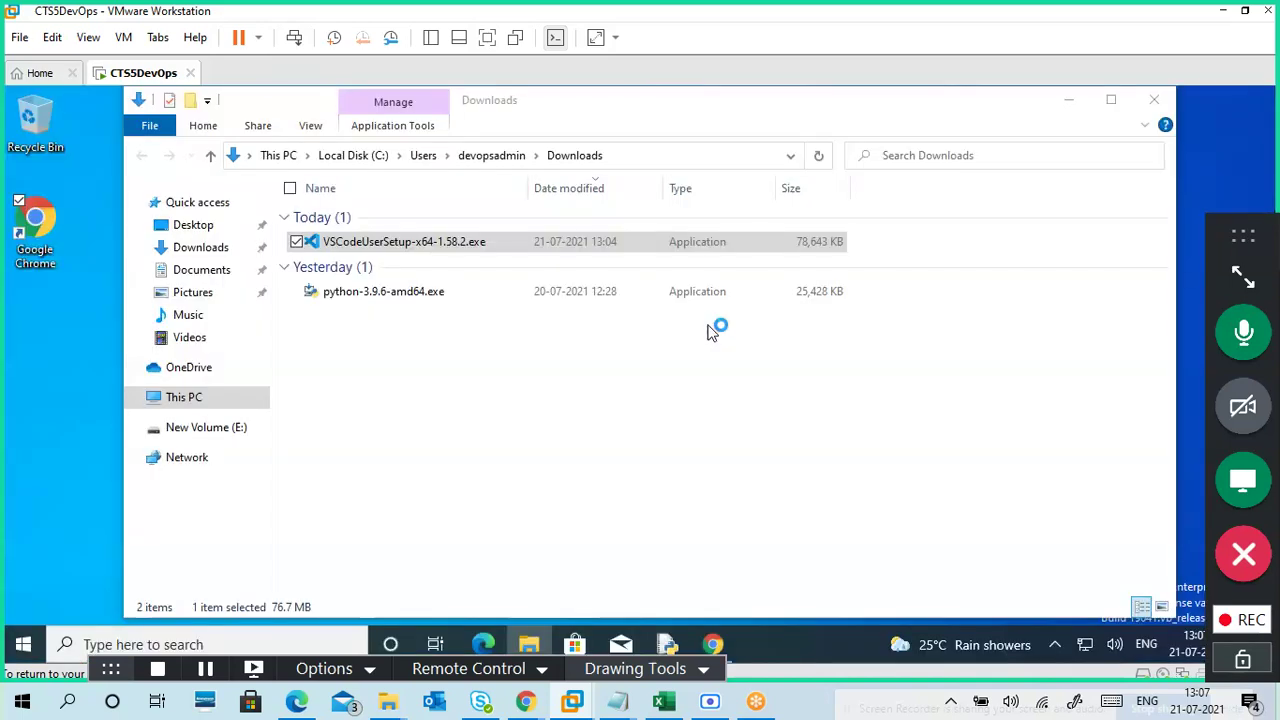
{"action": "left_click", "coordinate": [1068, 100]}
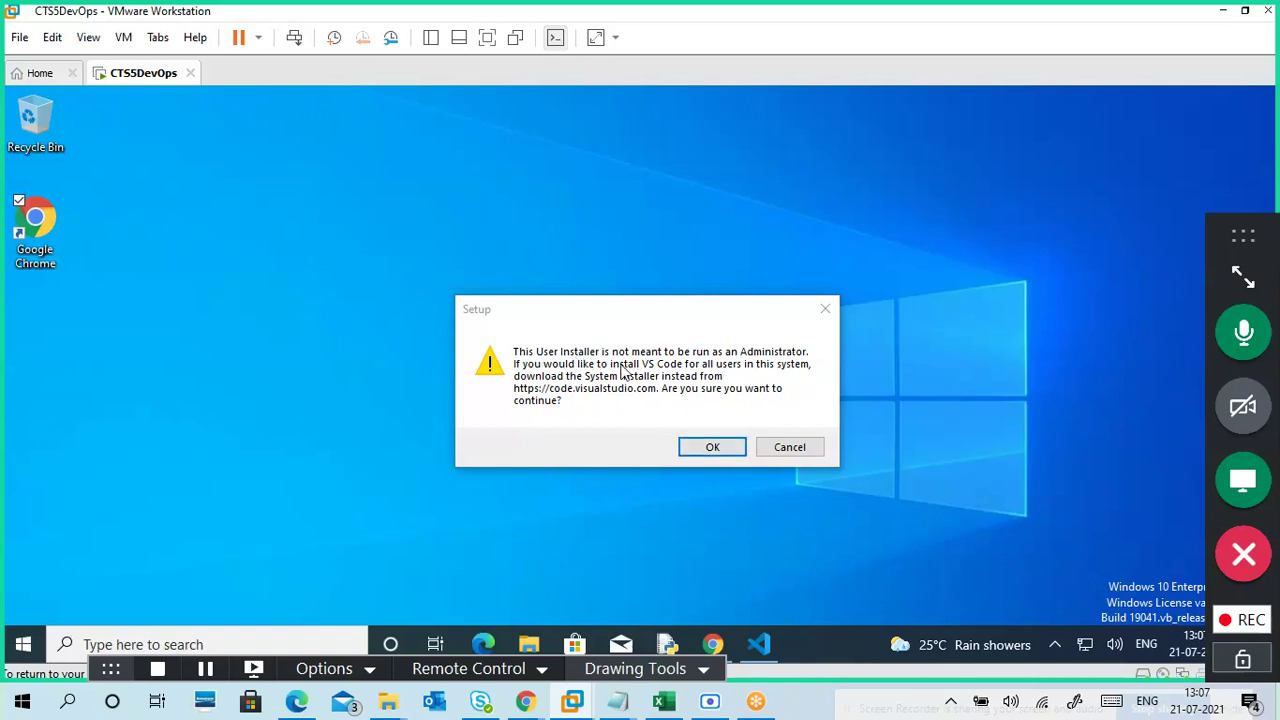
{"action": "left_click", "coordinate": [705, 448]}
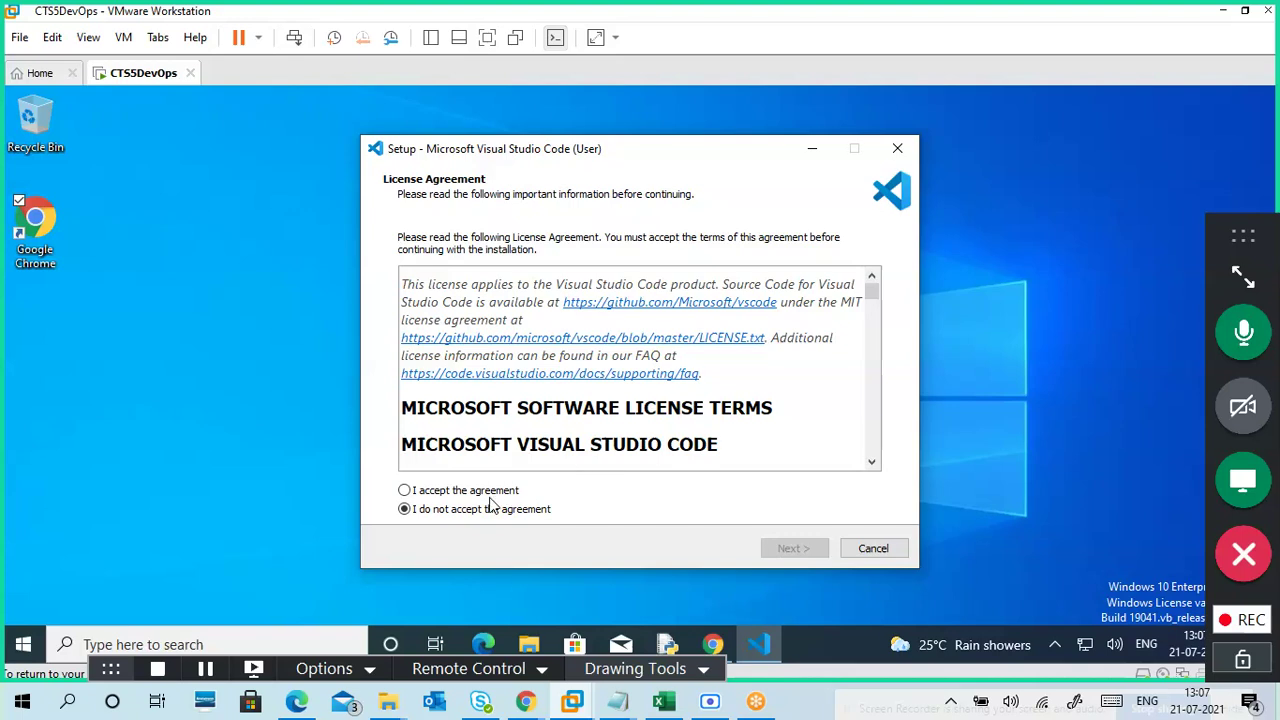
Accept the license agreement and continue with the default destination location and the Visual Studio Code Start Menu folder
{"action": "left_click", "coordinate": [492, 491]}
{"action": "left_click", "coordinate": [793, 550]}
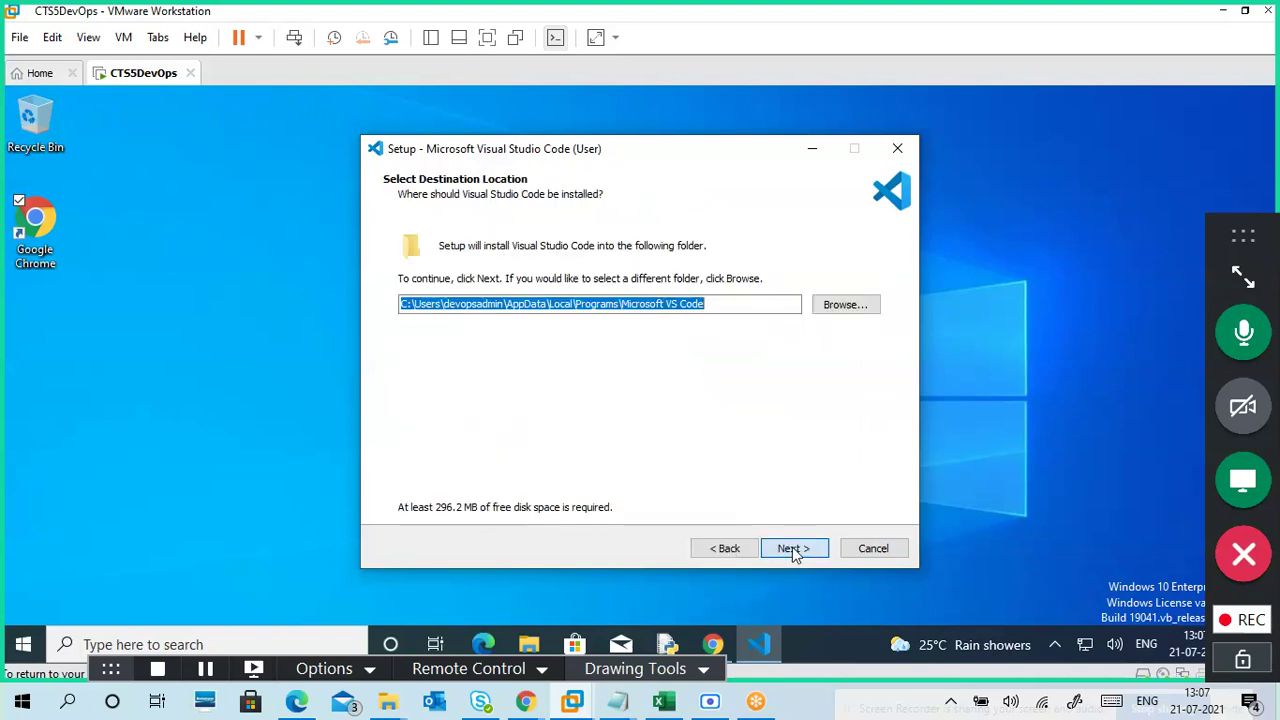
{"action": "left_click", "coordinate": [716, 305]}
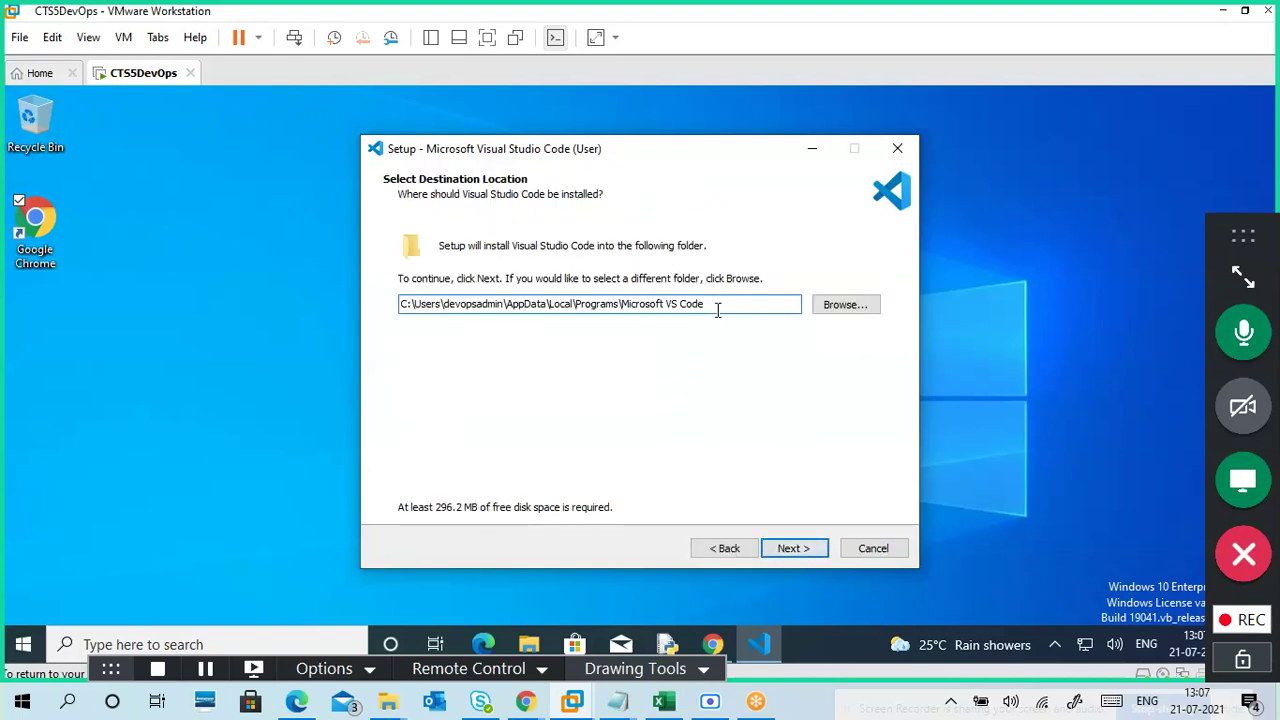
{"action": "left_click", "coordinate": [797, 550]}
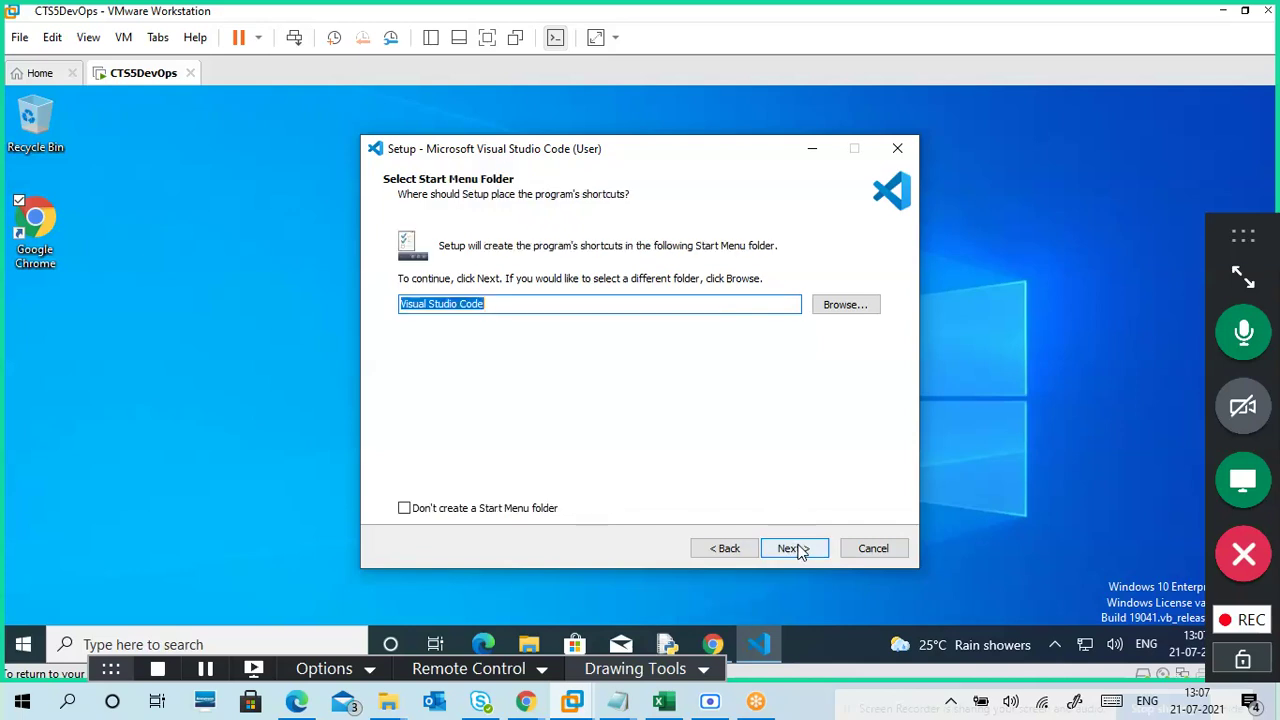
{"action": "left_click", "coordinate": [797, 550]}
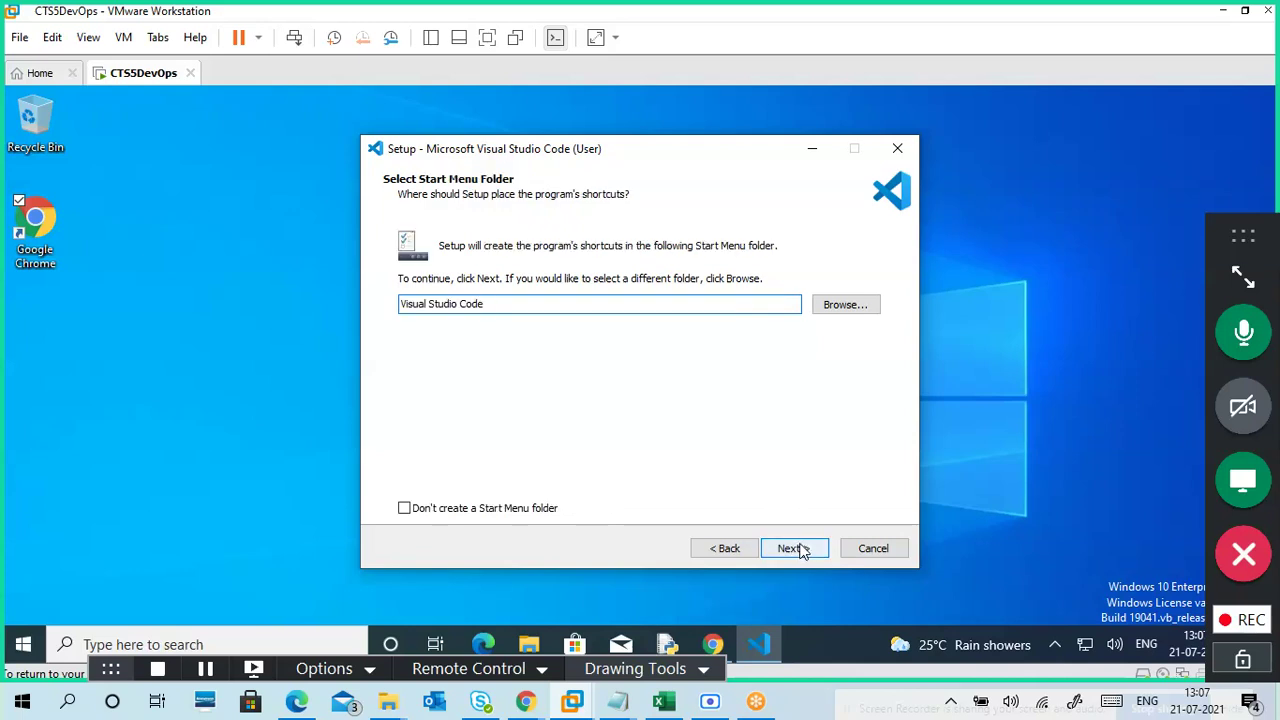
Enable the desktop icon and both "Open with Code" context menu actions, keeping editor registration and Add to PATH enabled
{"action": "left_click", "coordinate": [494, 298]}
{"action": "left_click", "coordinate": [510, 338]}
{"action": "left_click", "coordinate": [515, 358]}
{"action": "left_click", "coordinate": [520, 386]}
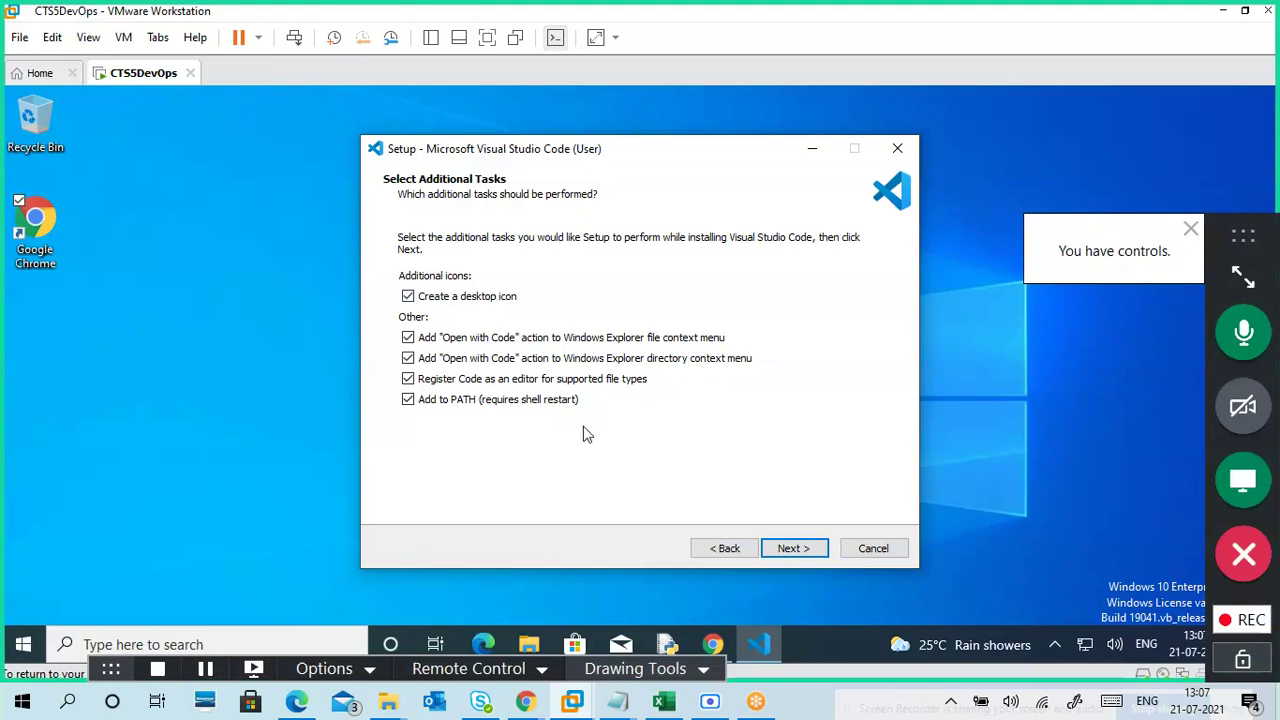
Install Visual Studio Code with the selected tasks and finish the setup with Launch Visual Studio Code enabled
{"action": "left_click", "coordinate": [795, 549]}
{"action": "left_click", "coordinate": [795, 549]}
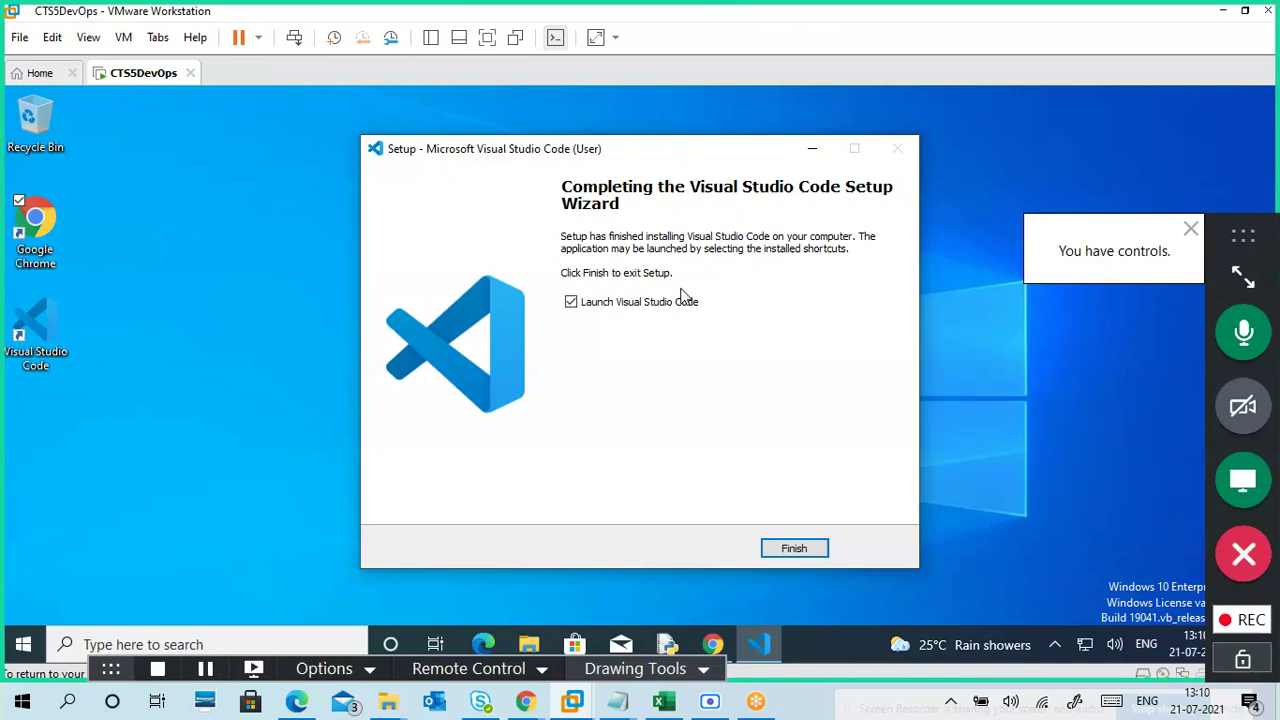
{"action": "left_click", "coordinate": [792, 549]}
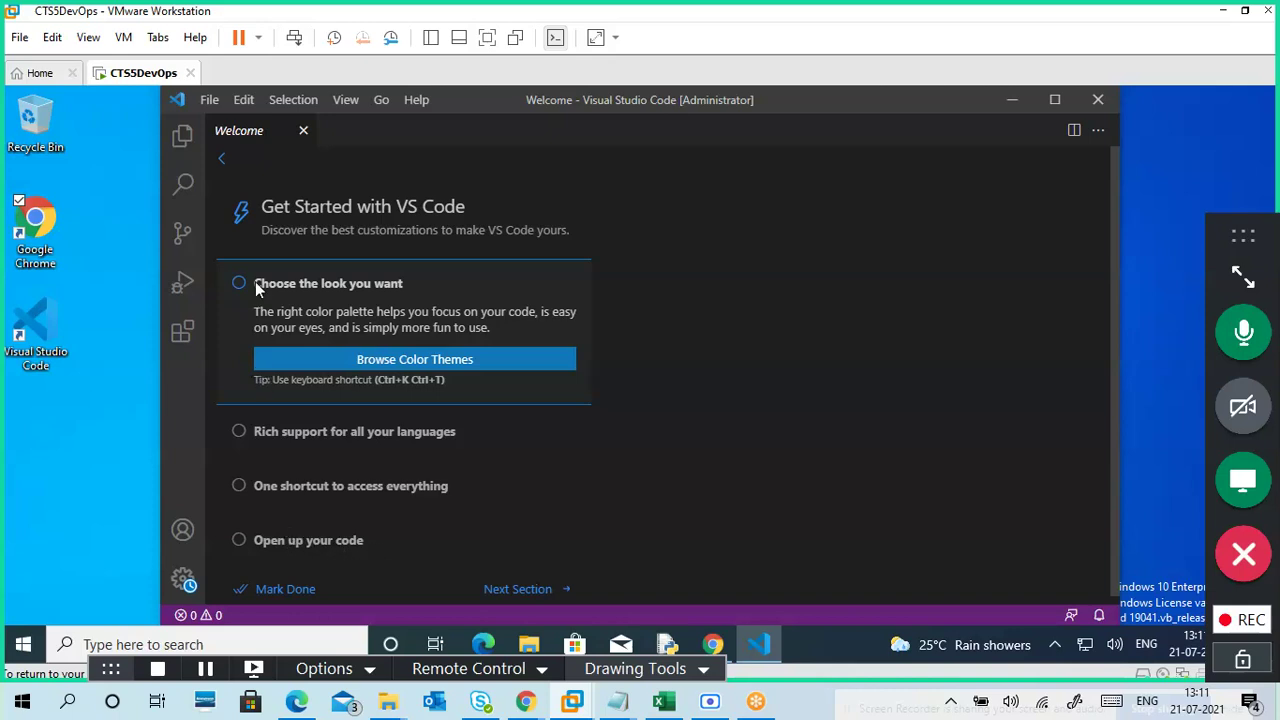
Set the Visual Studio Code color theme to Light and maximize its window
{"action": "left_click", "coordinate": [370, 358]}
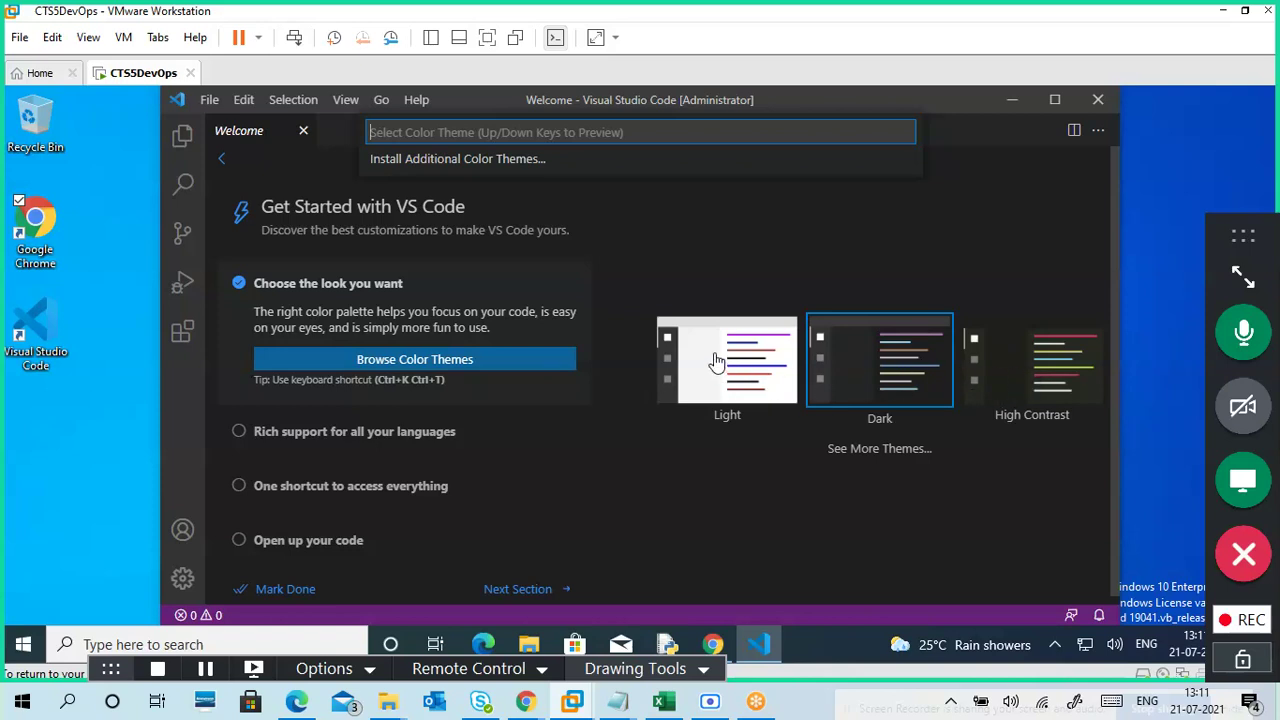
{"action": "left_click", "coordinate": [757, 470]}
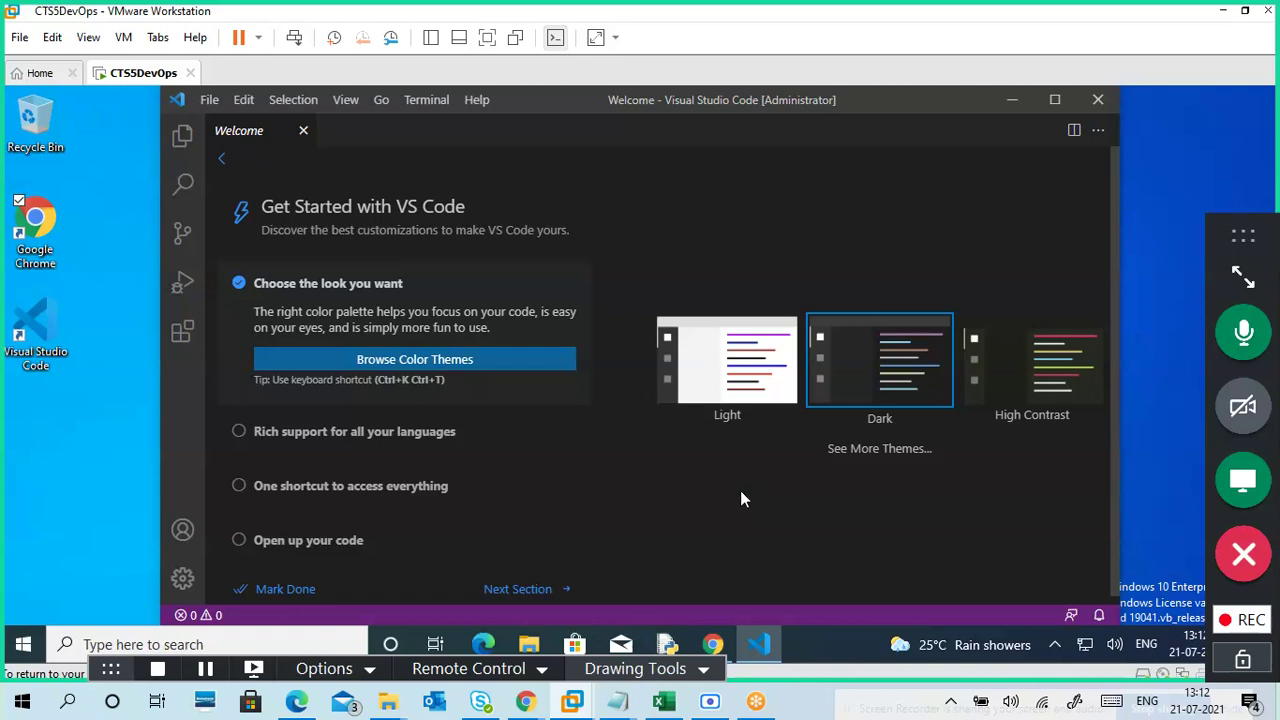
{"action": "scroll", "coordinate": [721, 370], "scroll_direction": "down", "scroll_amount": 1}
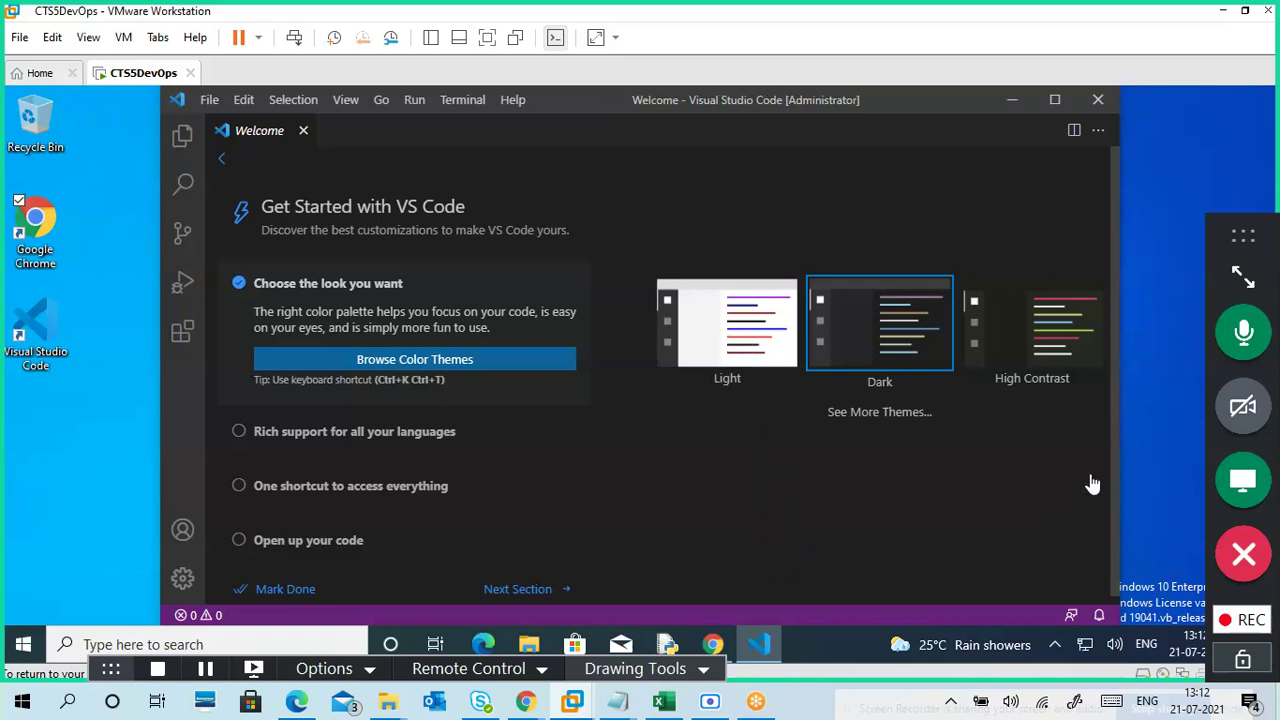
{"action": "left_click", "coordinate": [1054, 100]}
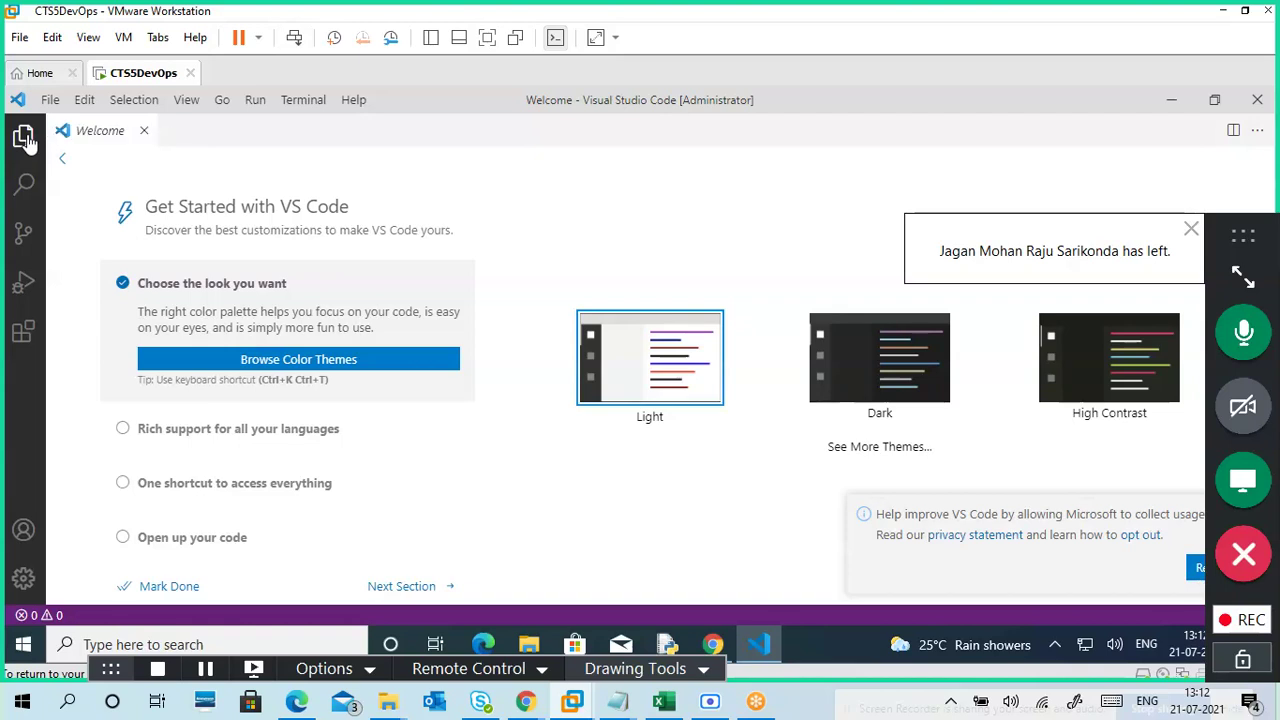
Look through the Explorer, Source Control, and Run and Debug views of Visual Studio Code
{"action": "left_click", "coordinate": [24, 138]}
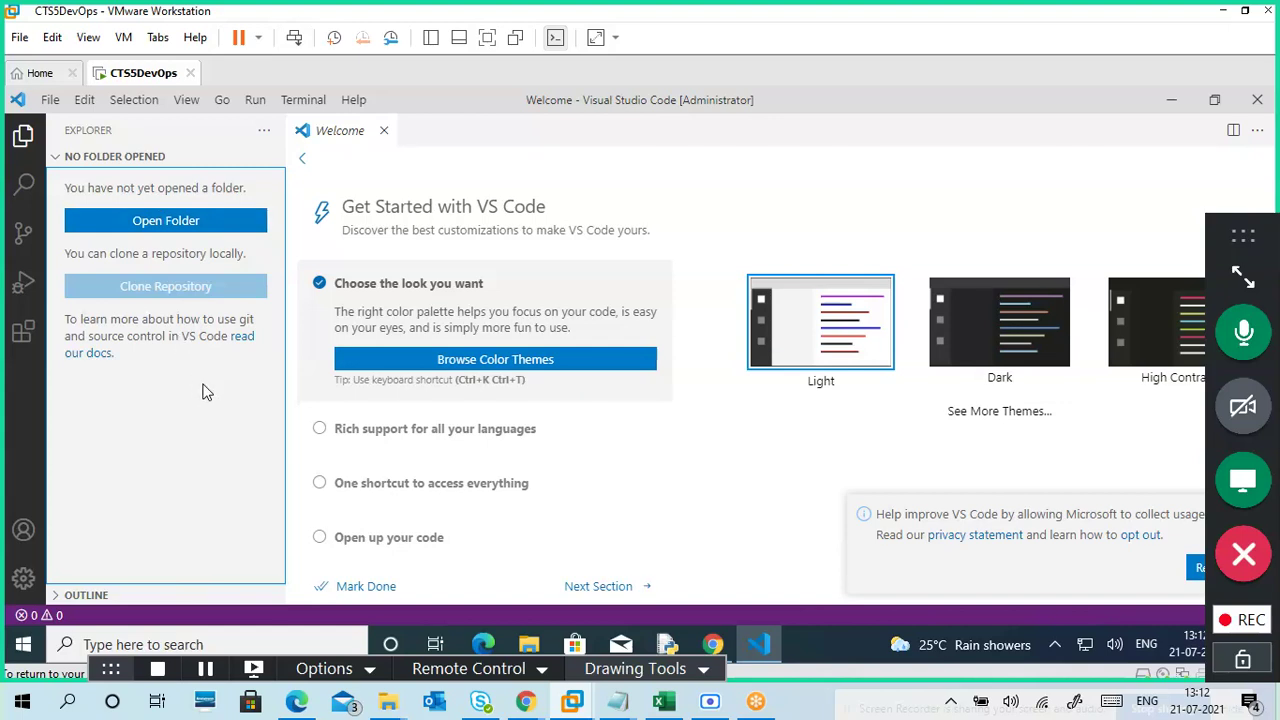
{"action": "left_click", "coordinate": [24, 237]}
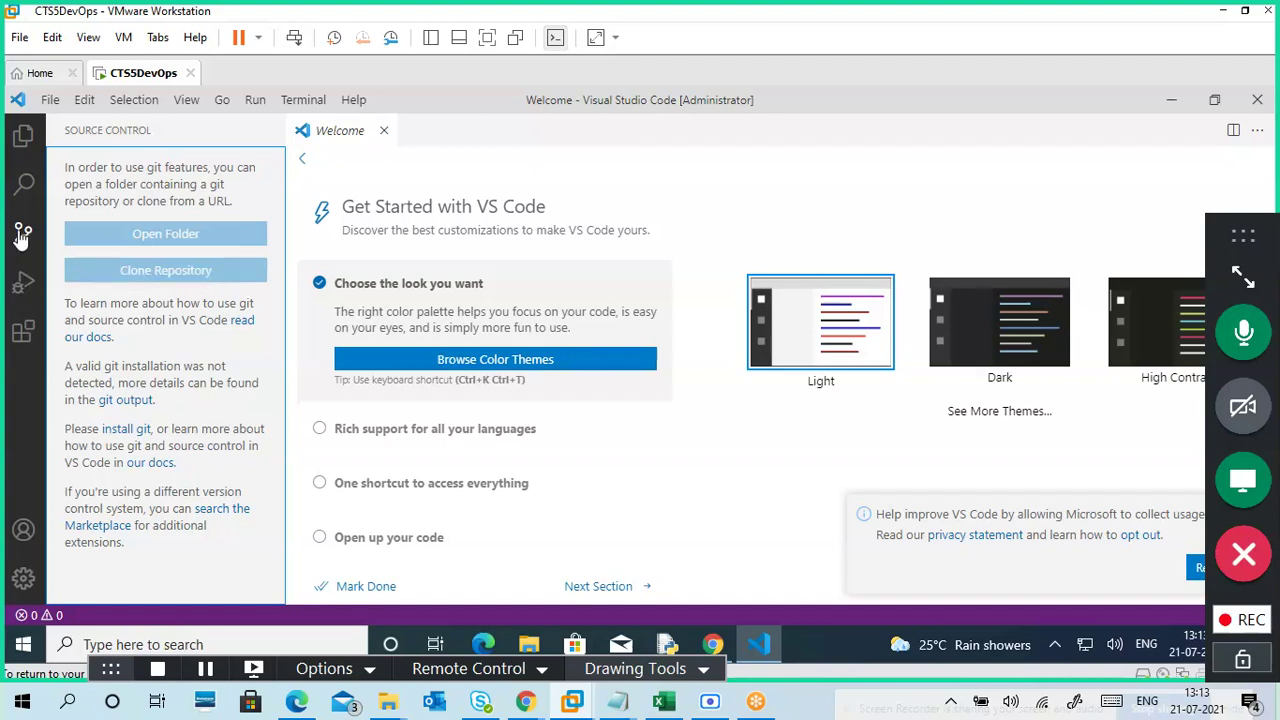
{"action": "left_click", "coordinate": [25, 285]}
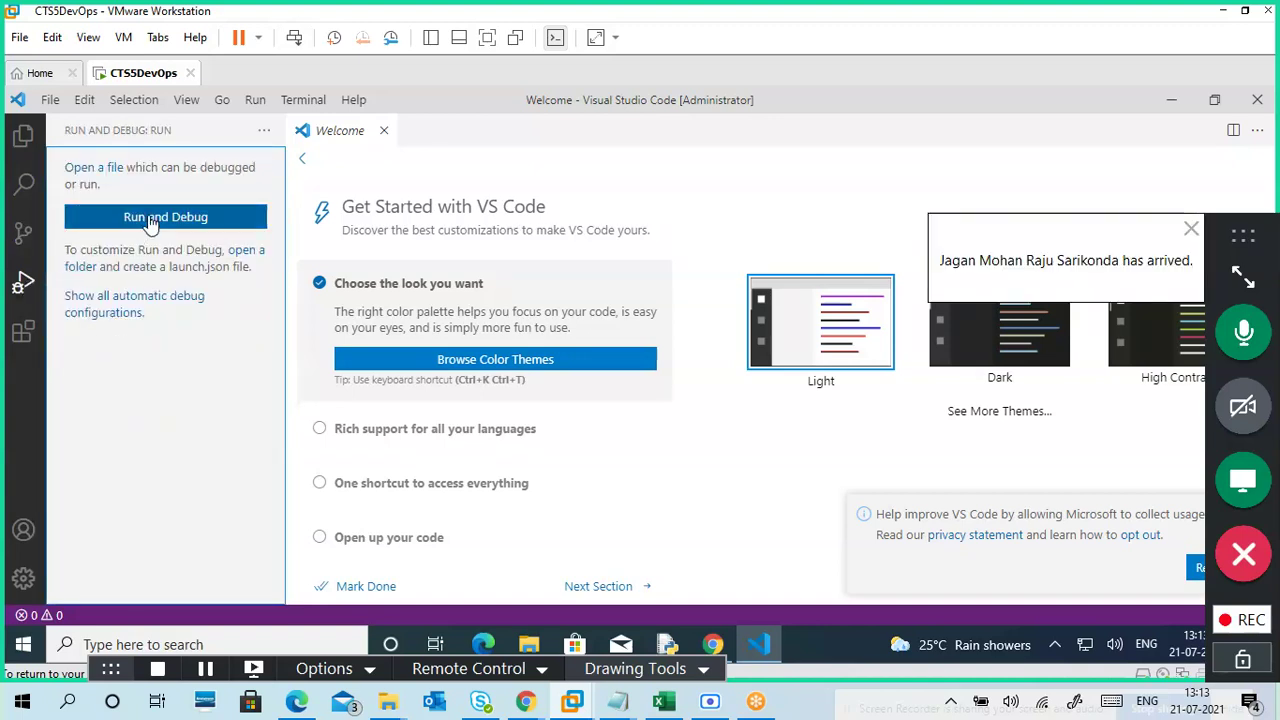
Browse the popular marketplace extensions and open the details of Microsoft's Python extension
{"action": "left_click", "coordinate": [28, 336]}
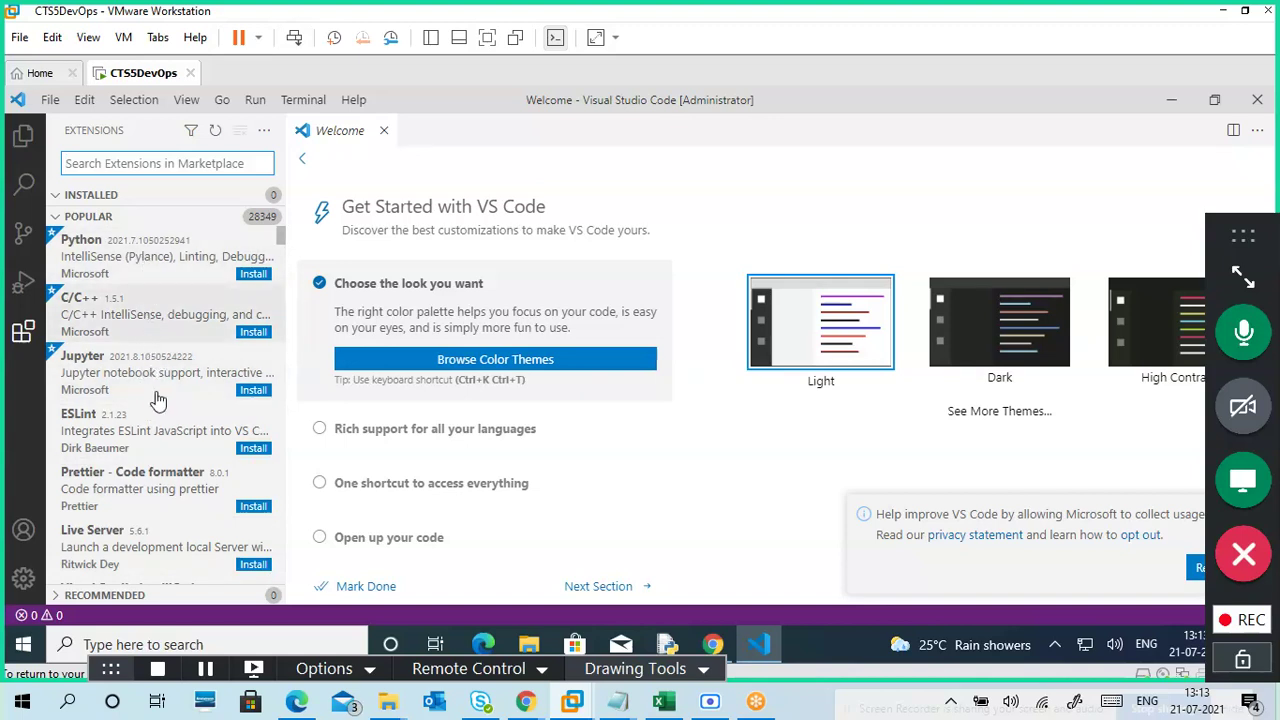
{"action": "scroll", "coordinate": [150, 500], "scroll_direction": "down", "scroll_amount": 3}
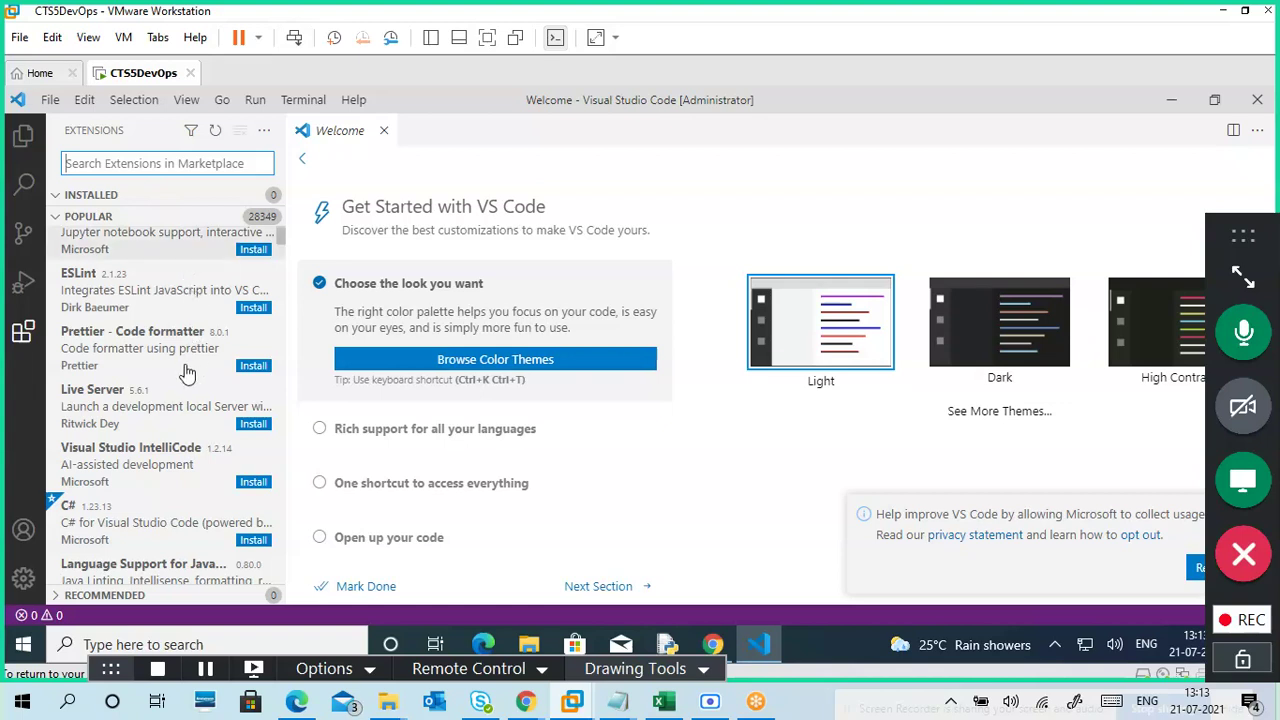
{"action": "scroll", "coordinate": [183, 366], "scroll_direction": "up", "scroll_amount": 3}
{"action": "left_click", "coordinate": [145, 265]}
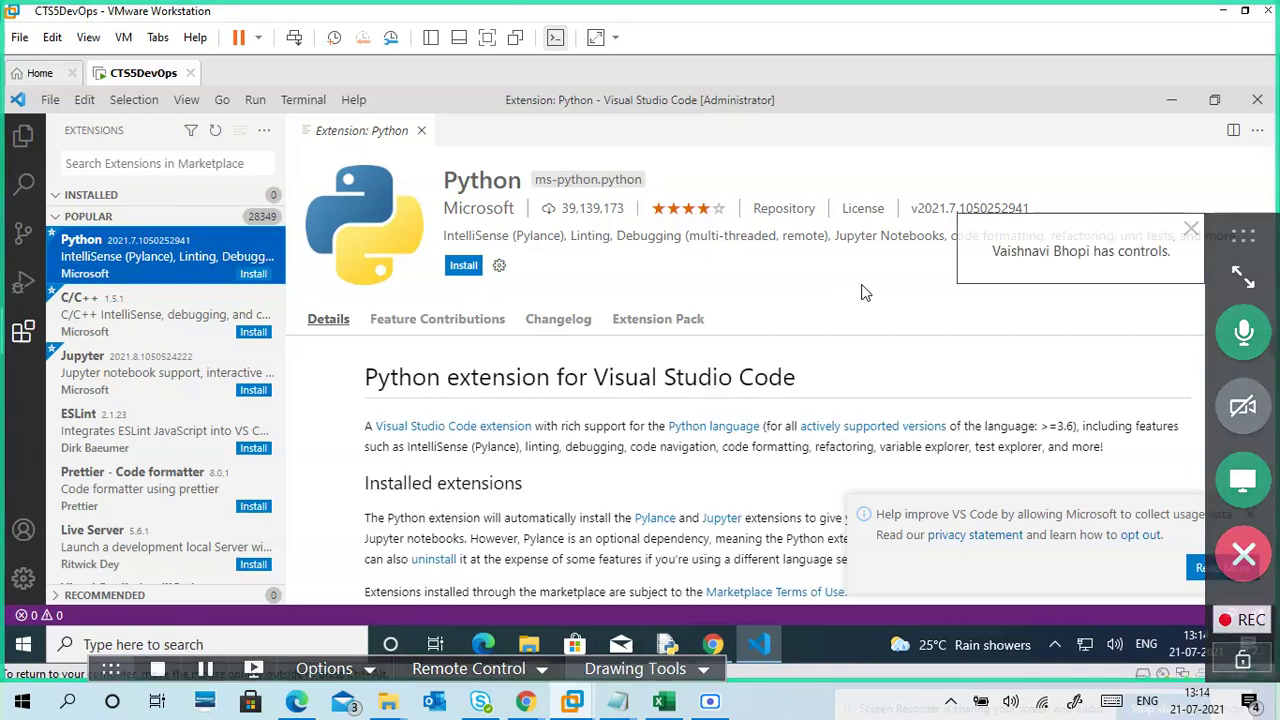
Create a folder named Pydemos on New Volume (E:) and open it as the project folder
{"action": "left_click", "coordinate": [22, 137]}
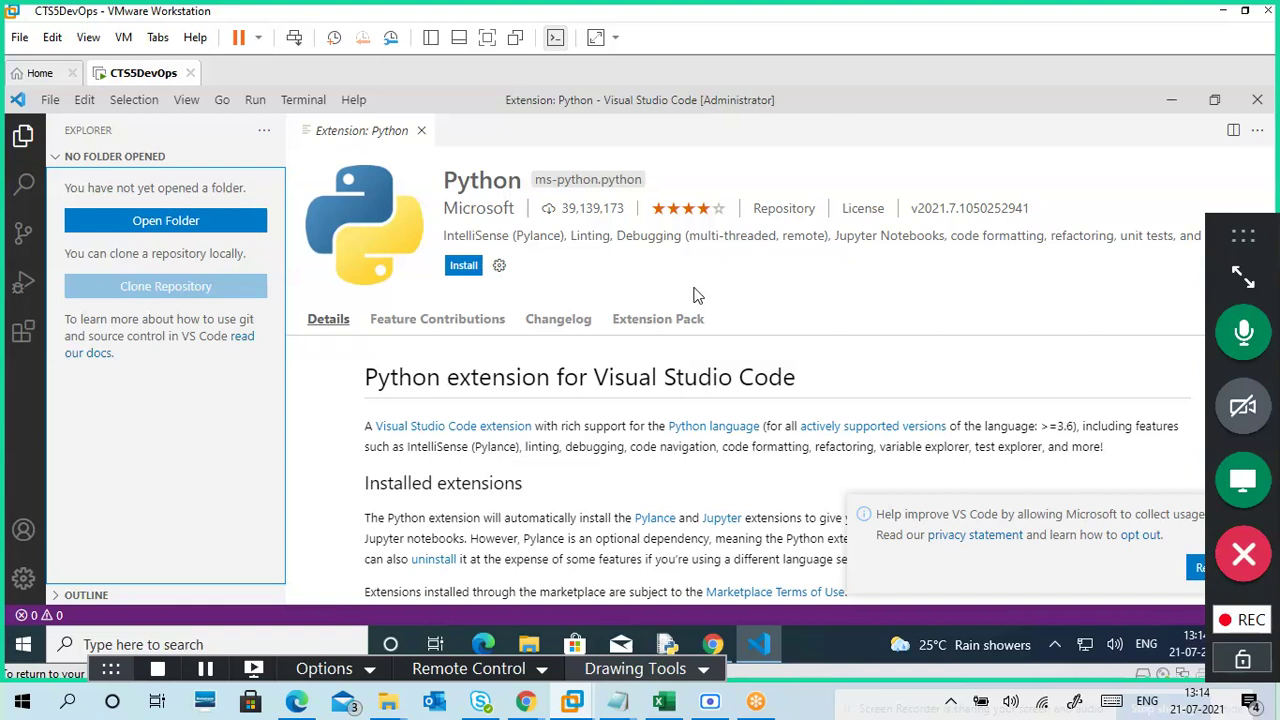
{"action": "left_click", "coordinate": [182, 222]}
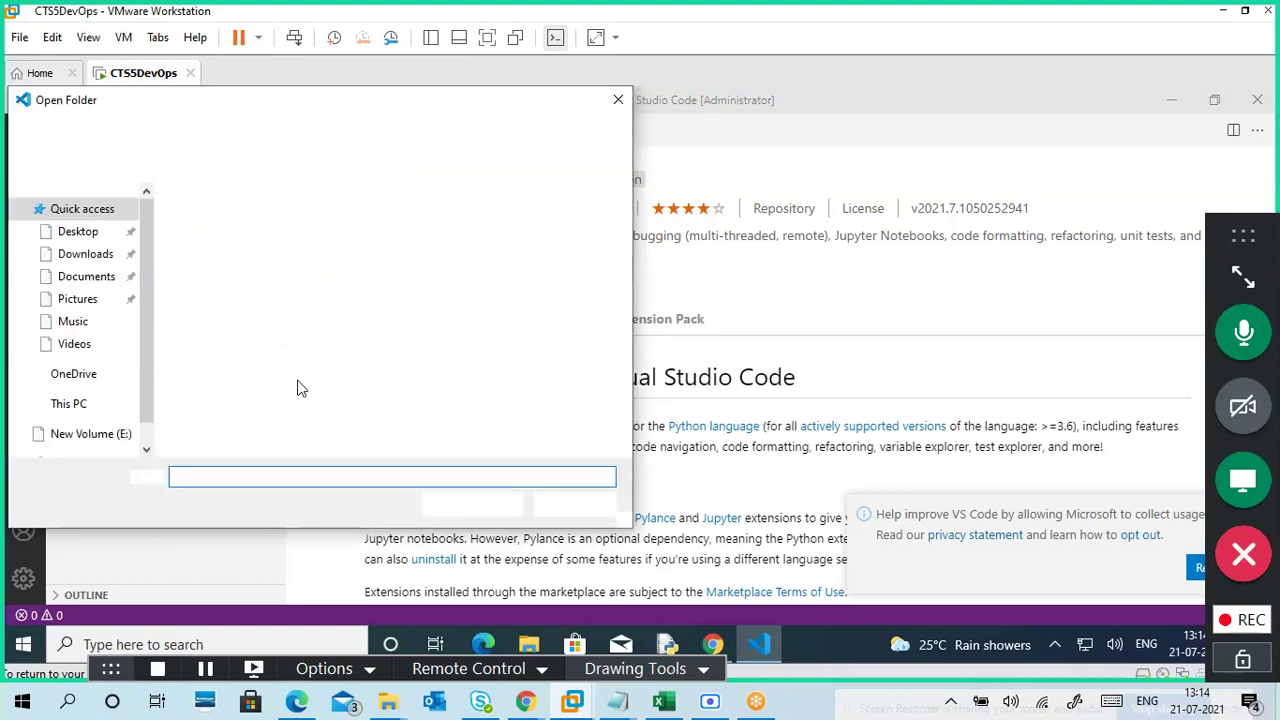
{"action": "left_click", "coordinate": [112, 435]}
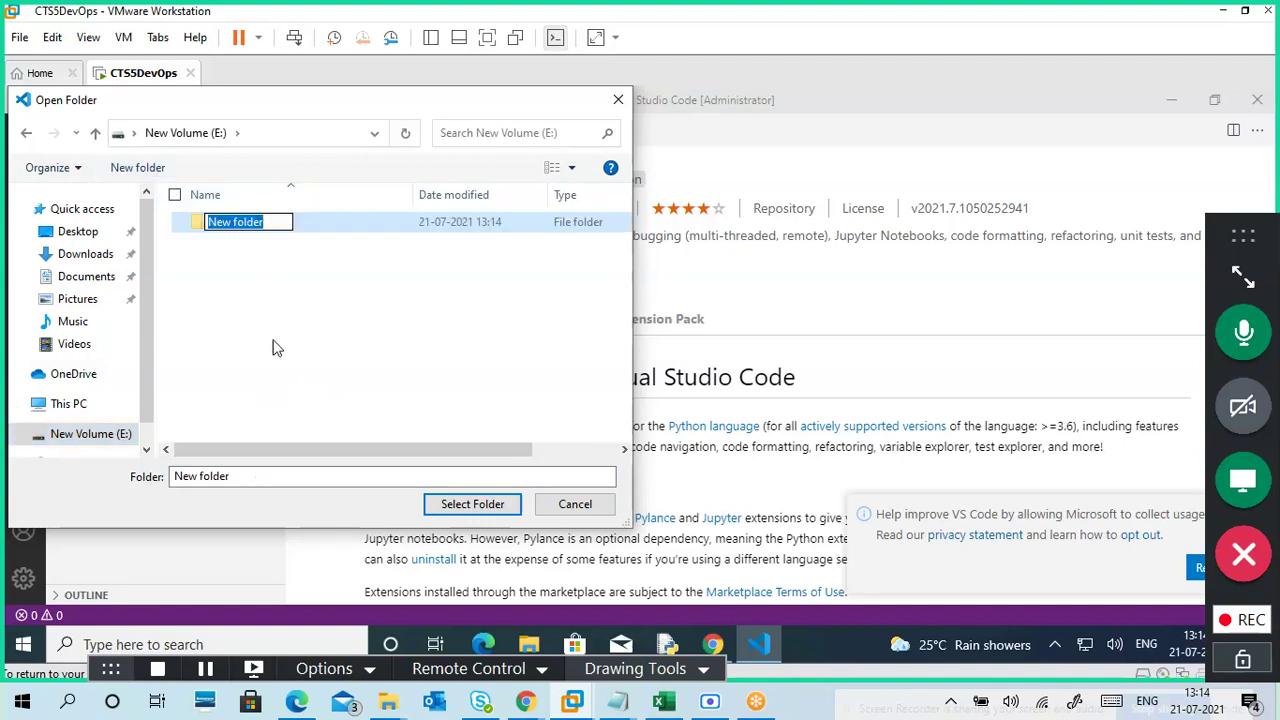
{"action": "type", "text": "Py"}
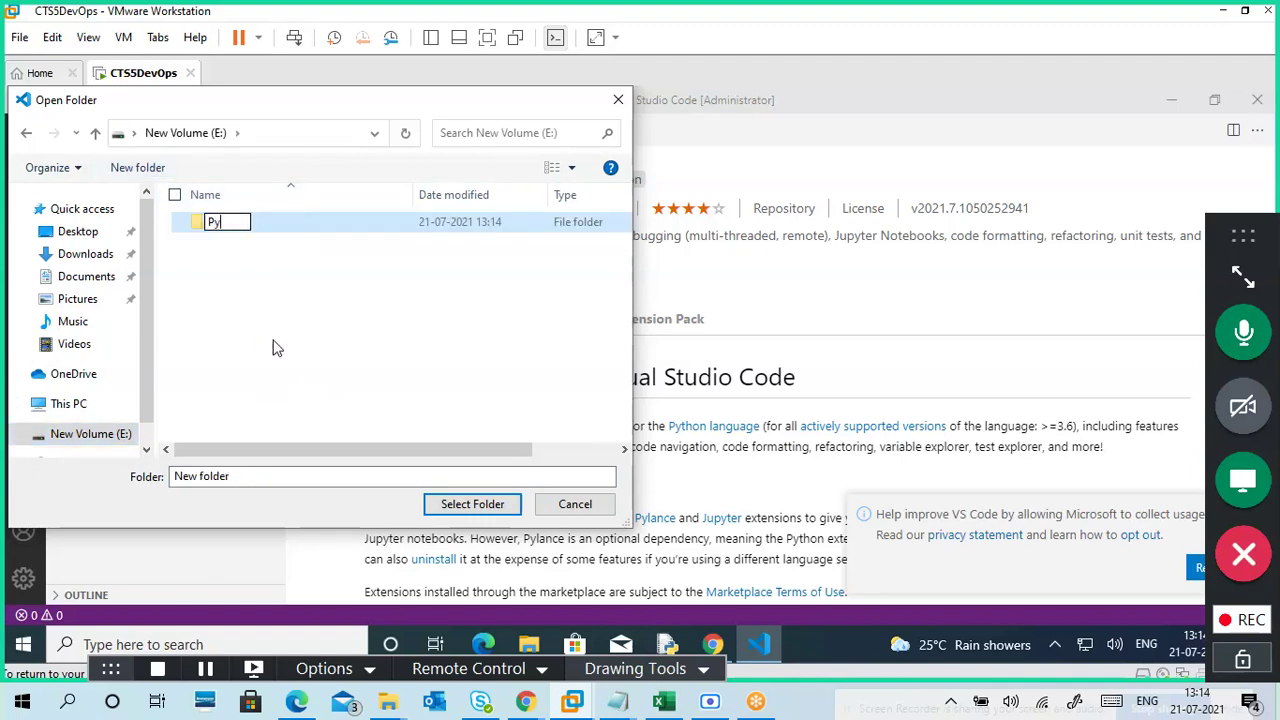
{"action": "type", "text": "demos"}
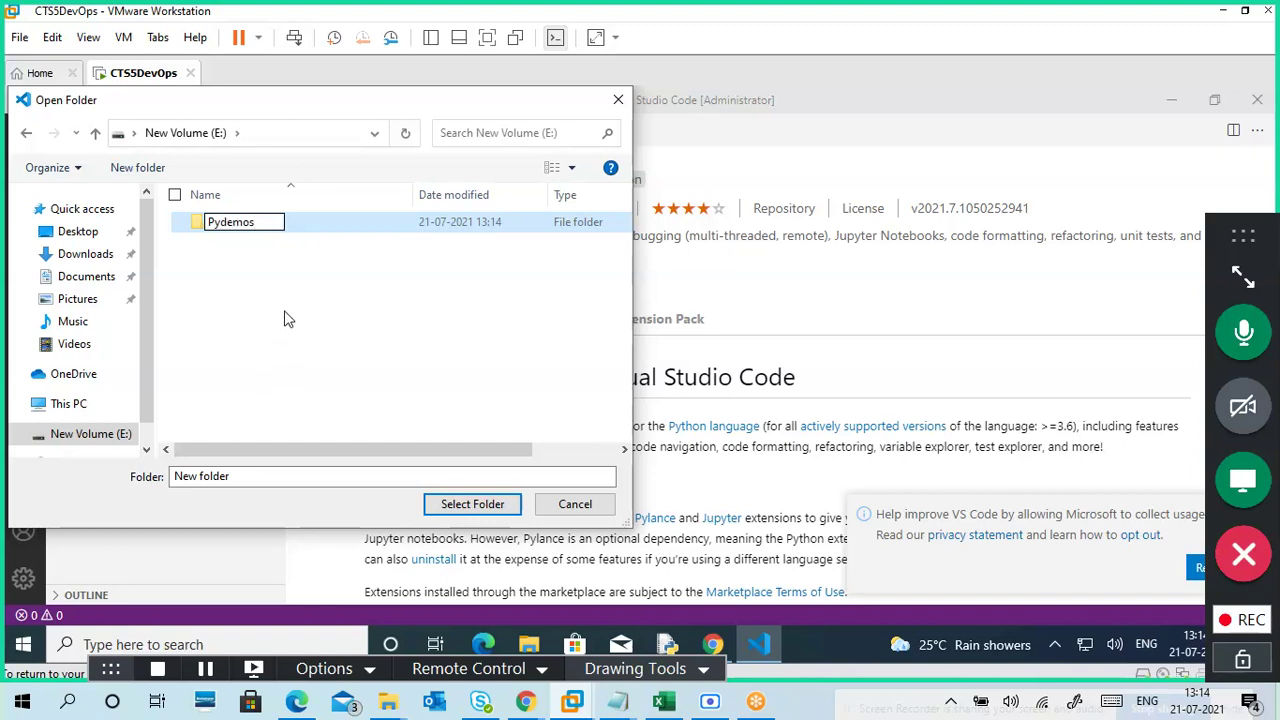
{"action": "left_click", "coordinate": [268, 285]}
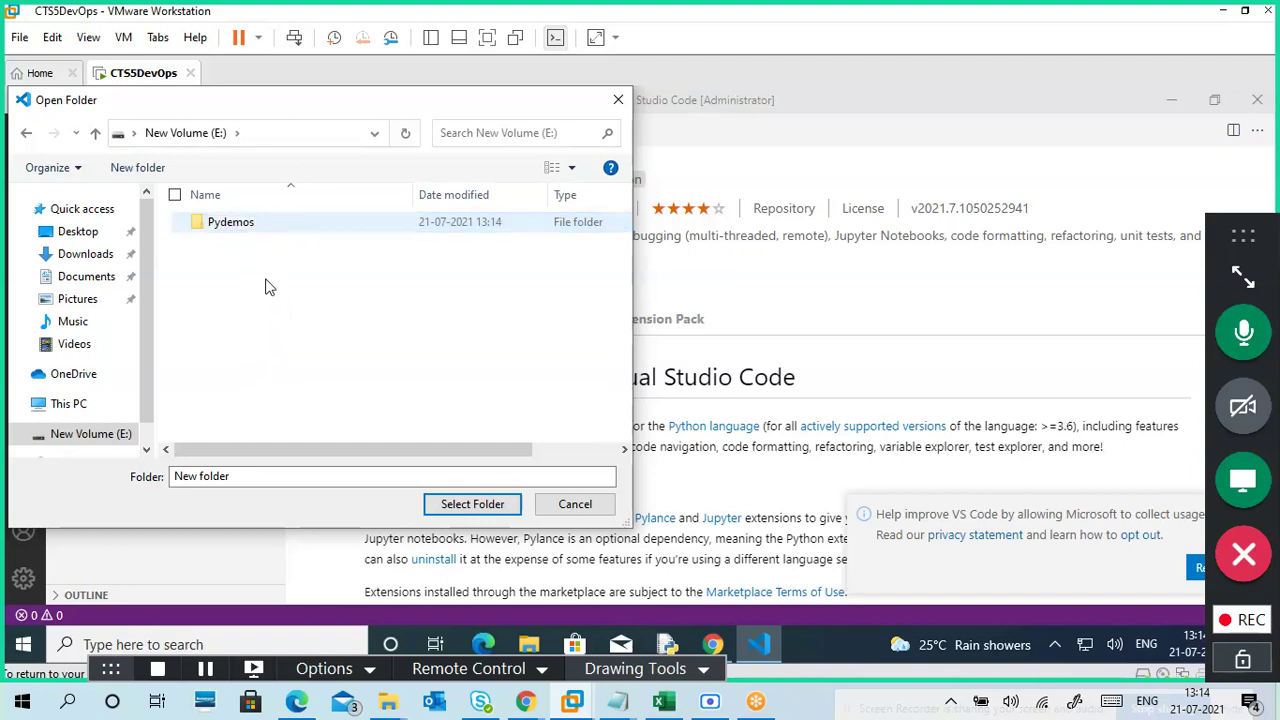
{"action": "left_click", "coordinate": [247, 229]}
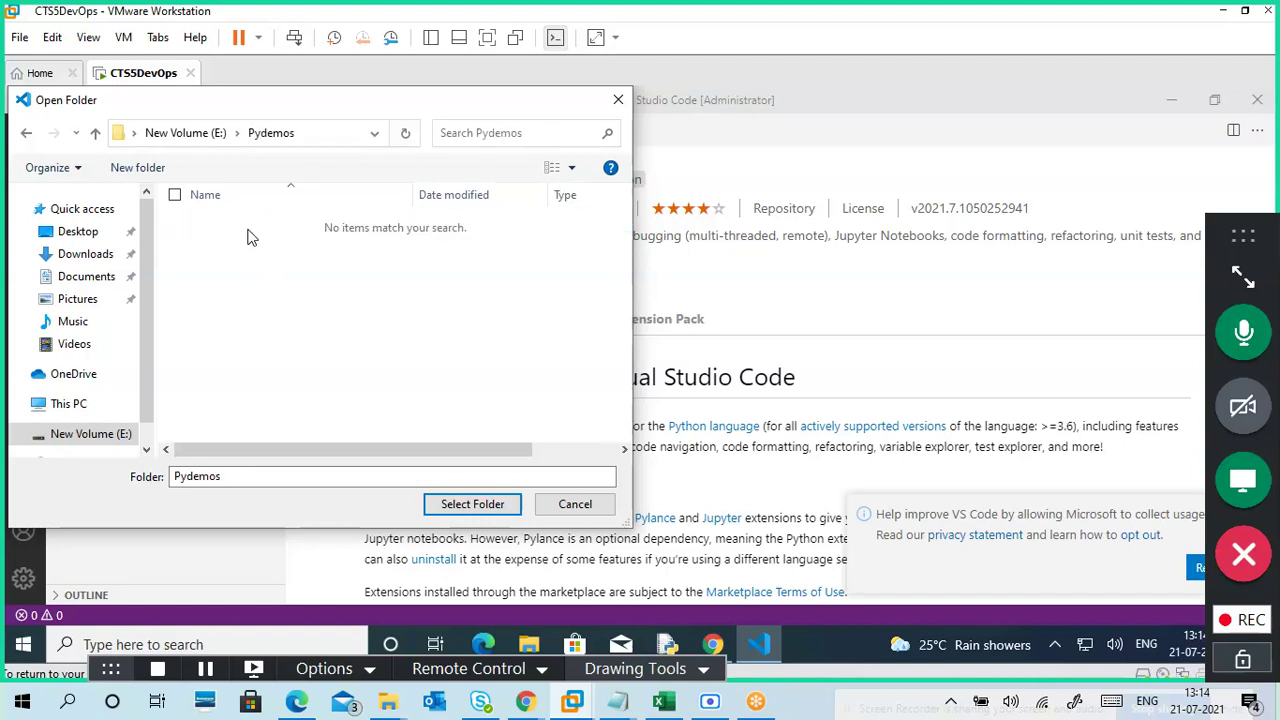
{"action": "left_click", "coordinate": [470, 504]}
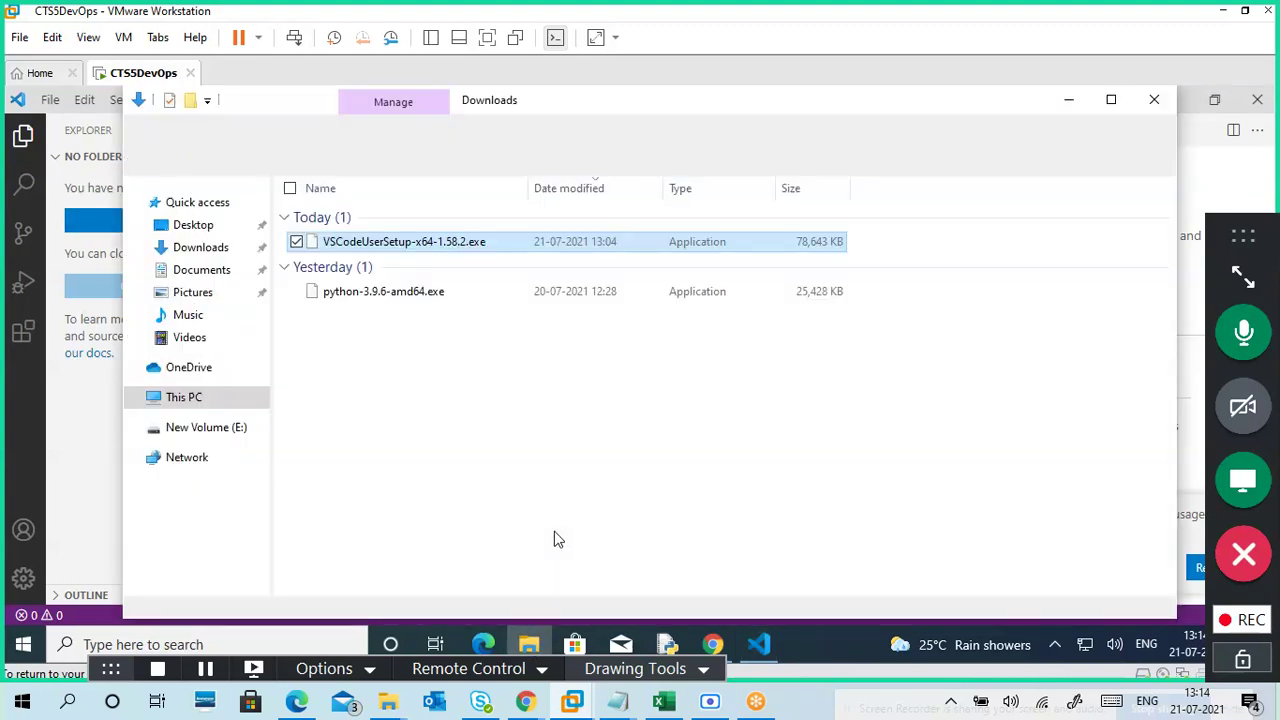
Place demo.py and demo2.py from New Volume (E:) into the Pydemos folder and close File Explorer
{"action": "left_click", "coordinate": [230, 430]}
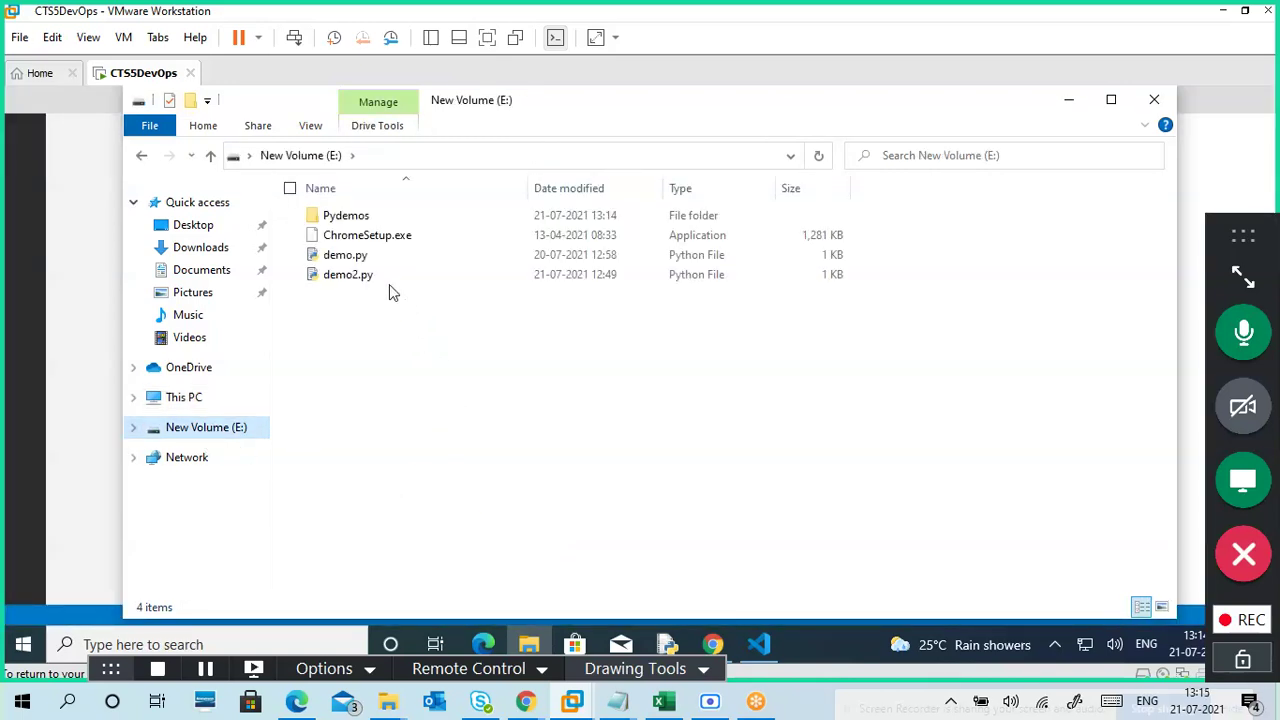
{"action": "left_click", "coordinate": [385, 270]}
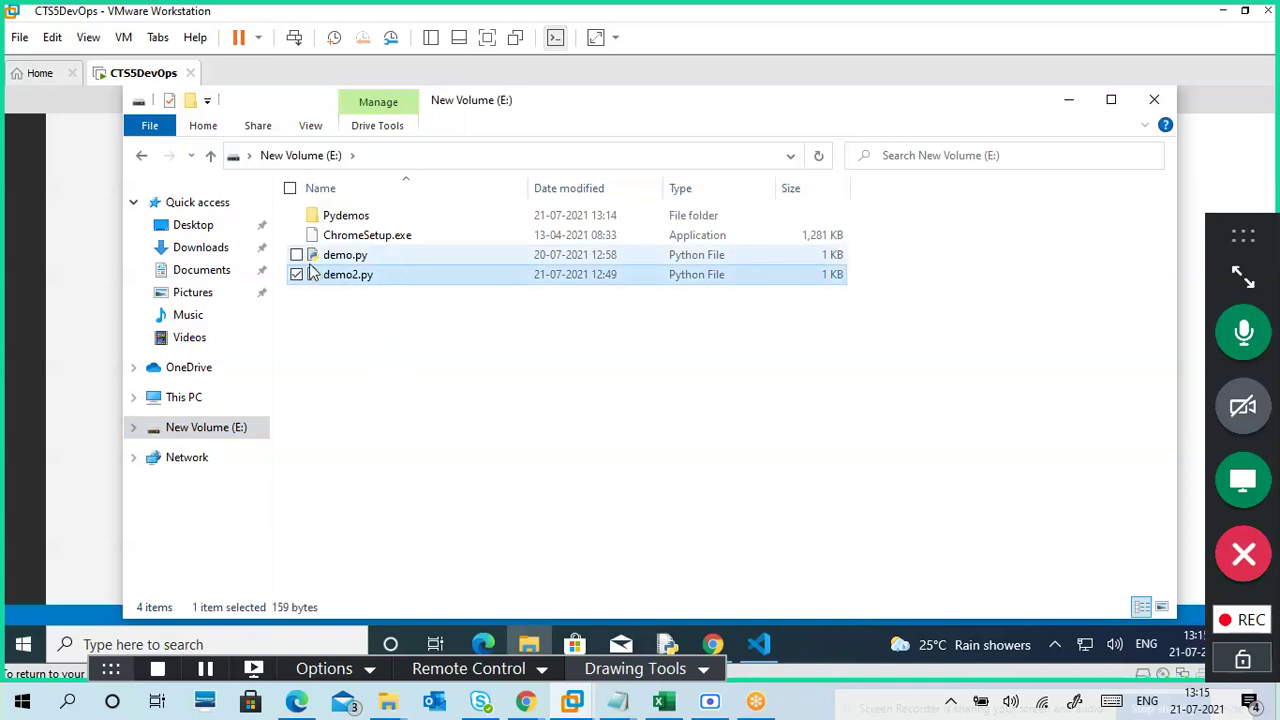
{"action": "left_click", "coordinate": [296, 255]}
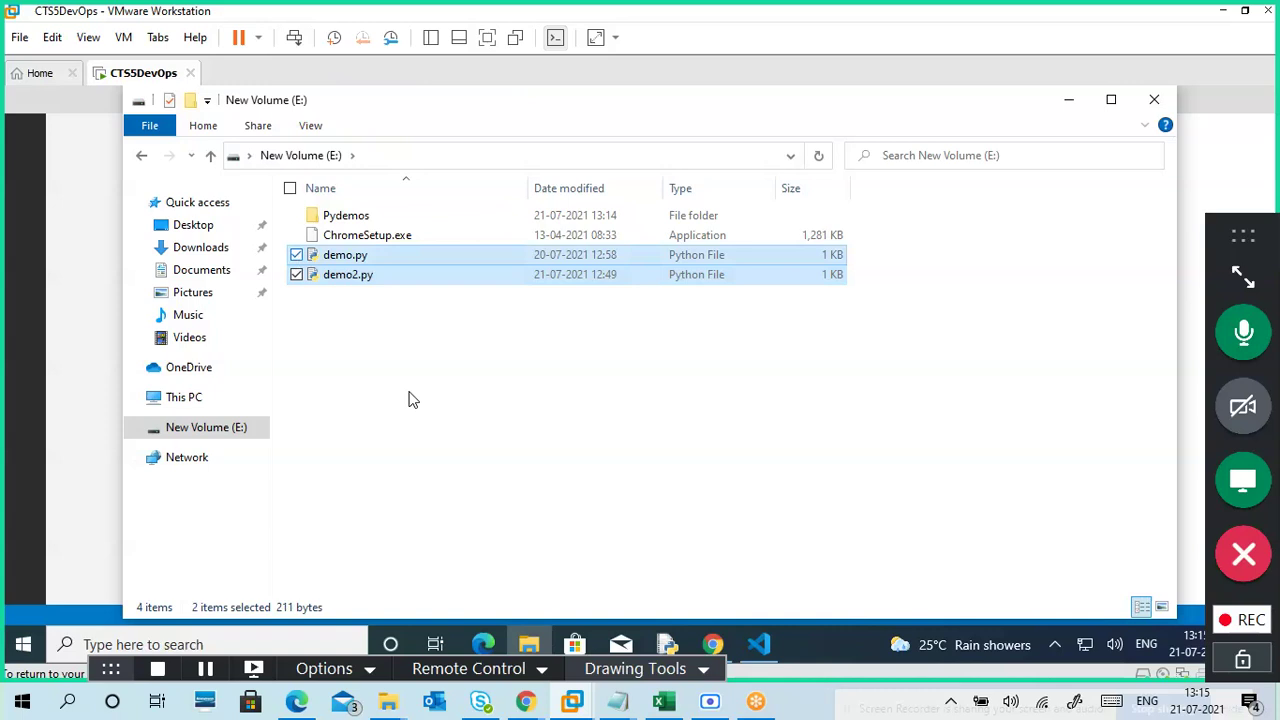
{"action": "double_click", "coordinate": [371, 222]}
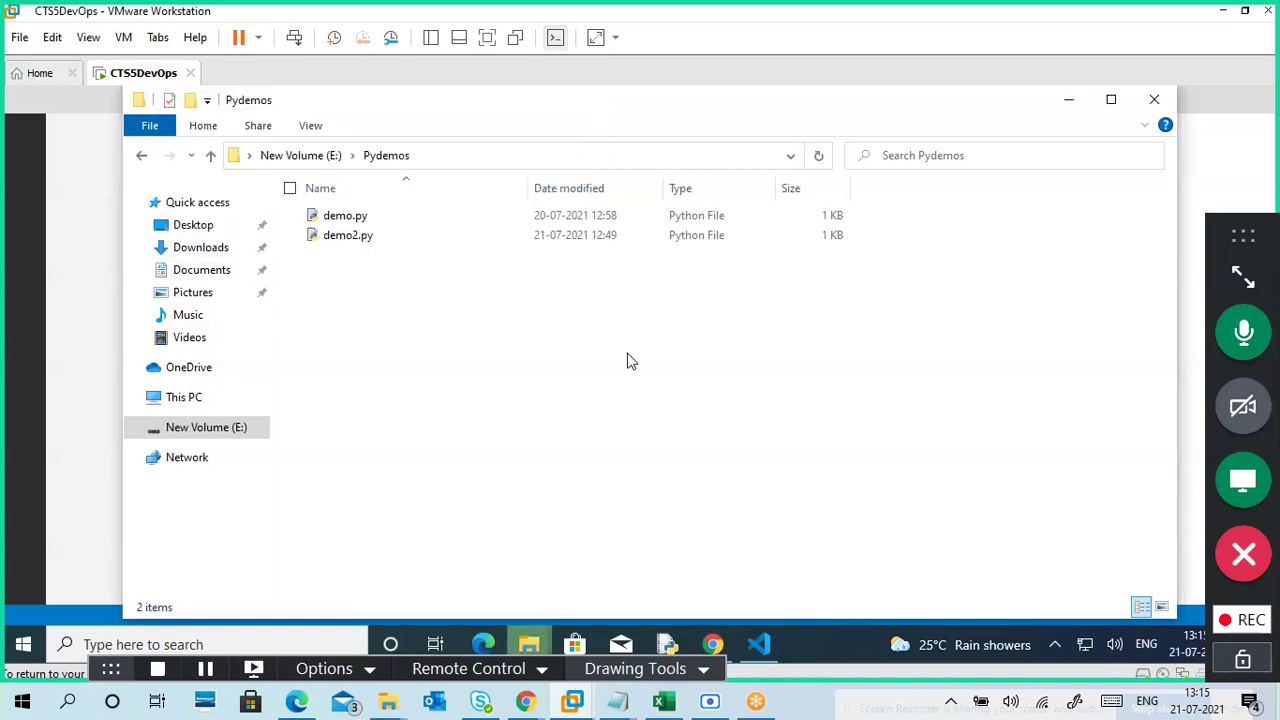
{"action": "left_click", "coordinate": [1154, 101]}
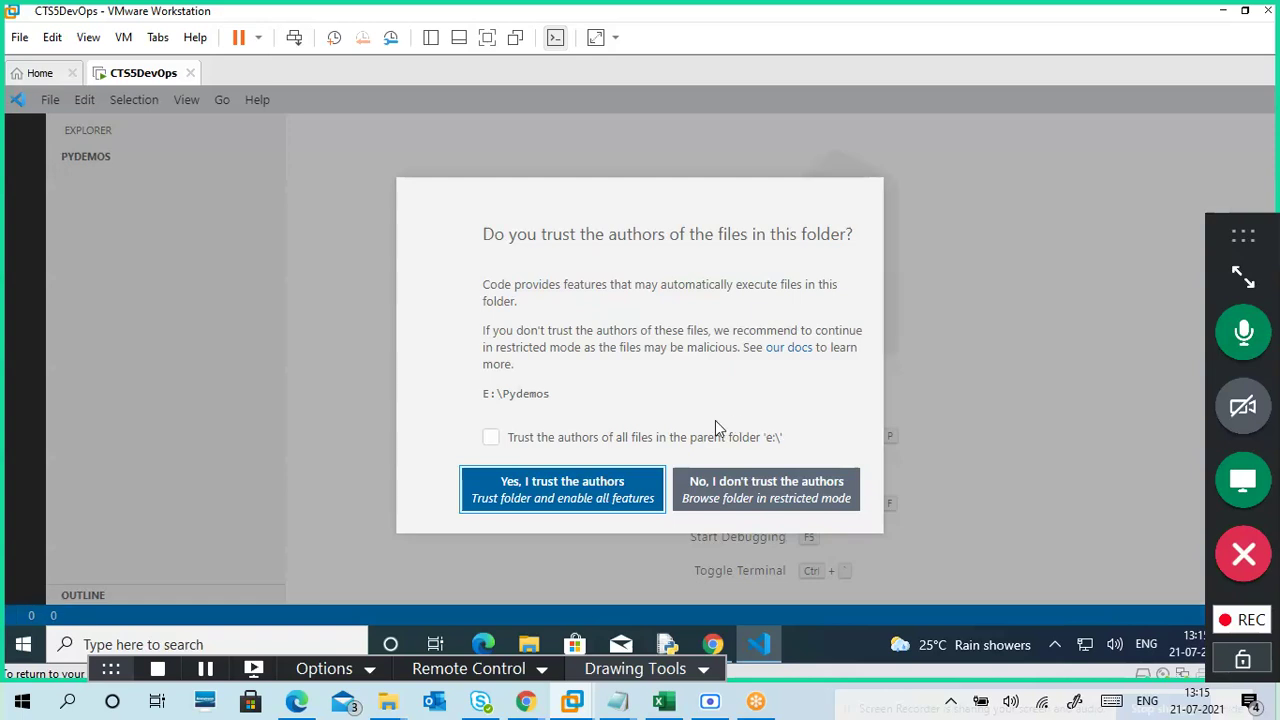
Trust the authors of E:\Pydemos and of all files in its parent folder, and open demo.py in the editor
{"action": "left_click", "coordinate": [491, 440]}
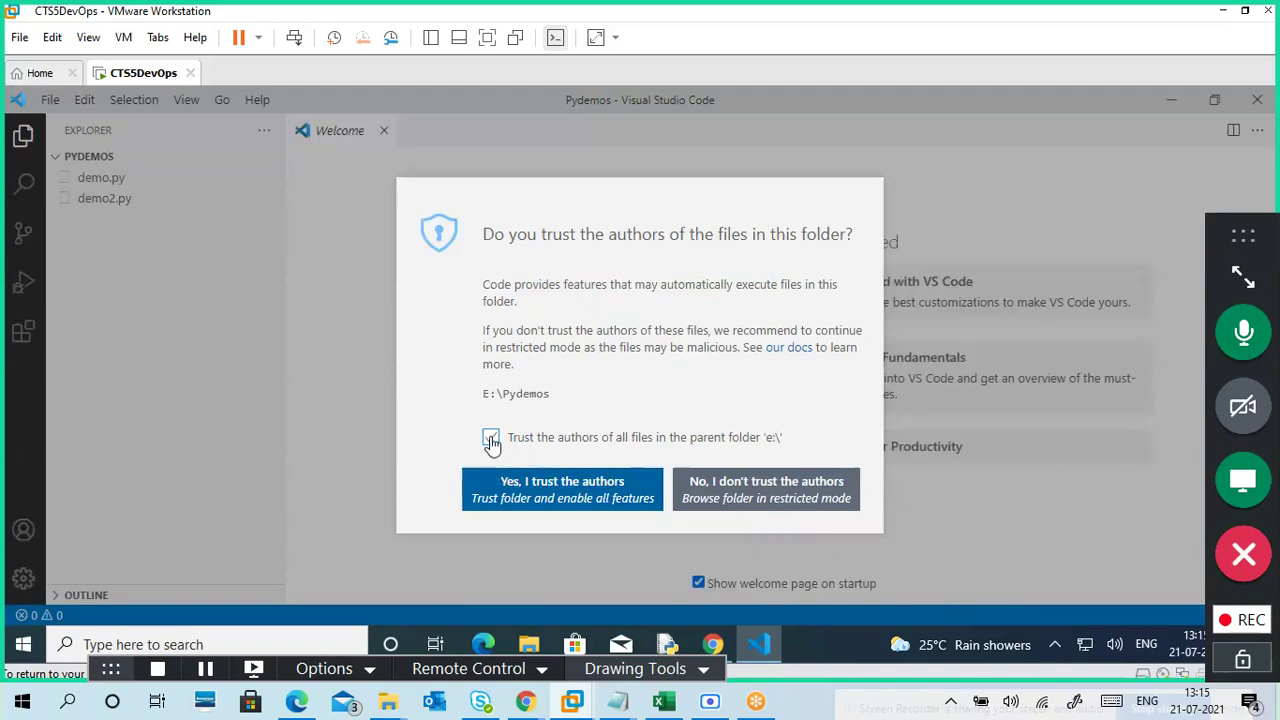
{"action": "left_click", "coordinate": [510, 494]}
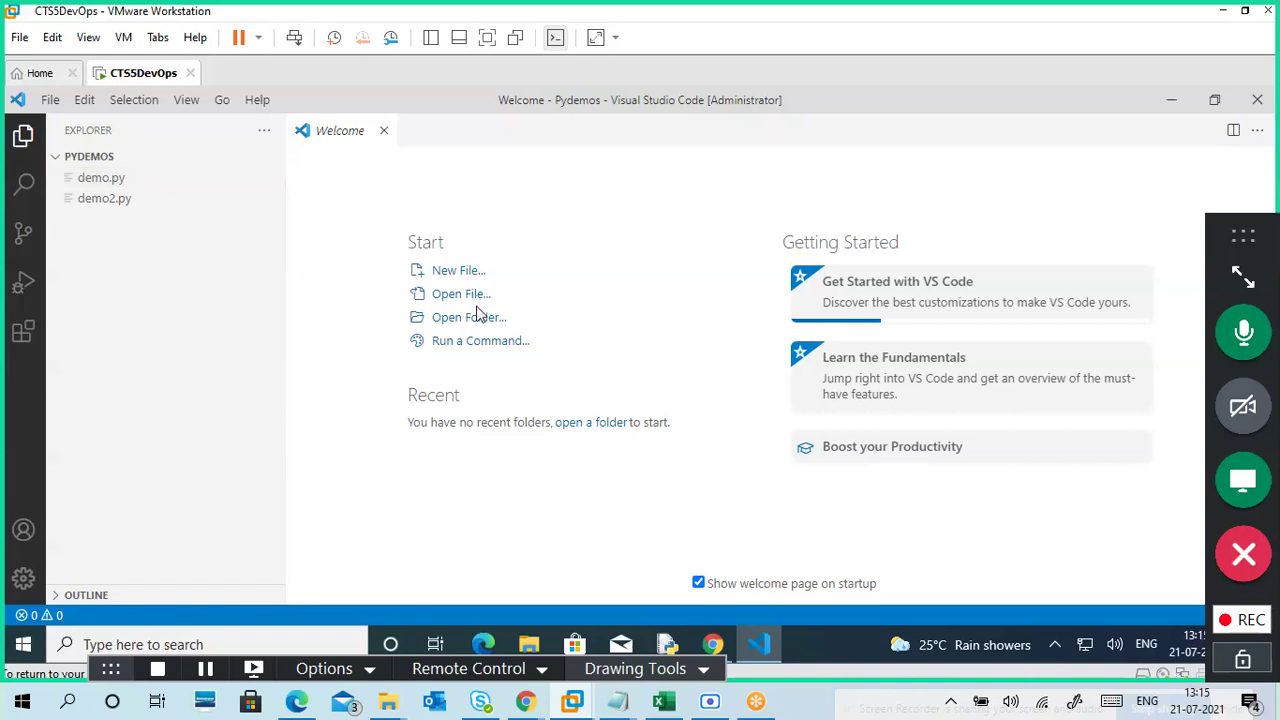
{"action": "left_click", "coordinate": [101, 178]}
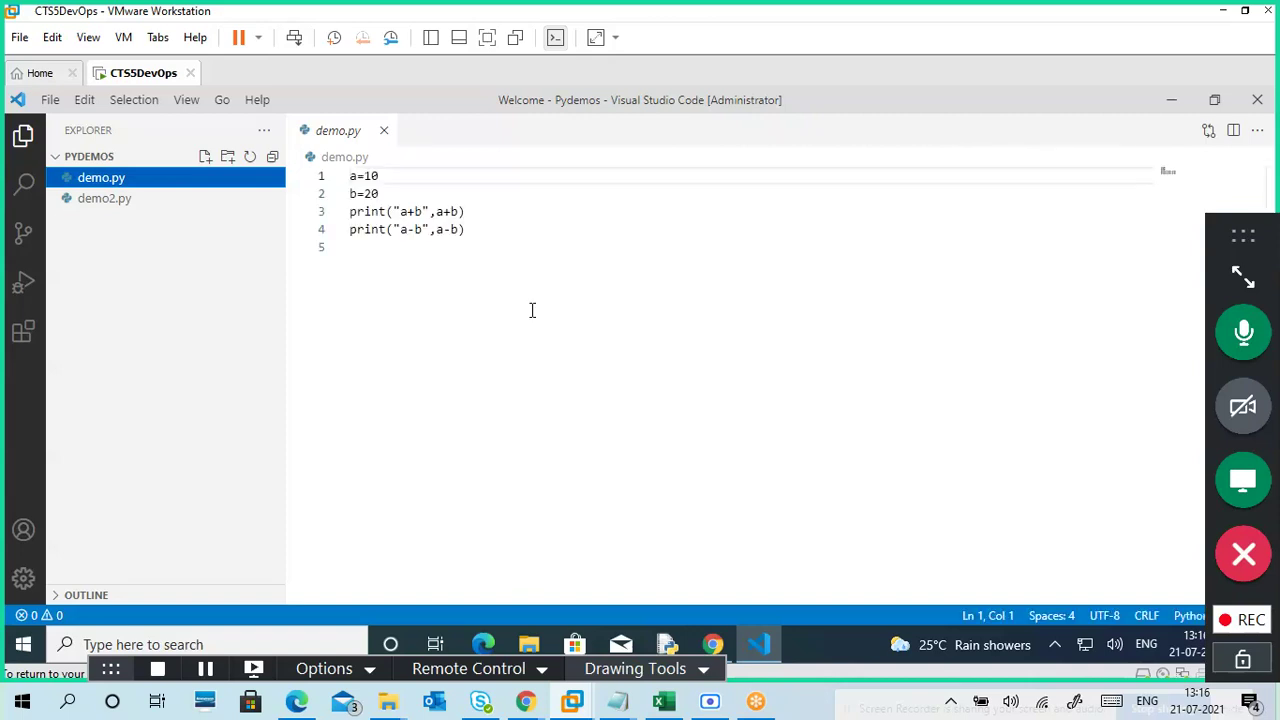
{"action": "left_click", "coordinate": [422, 260]}
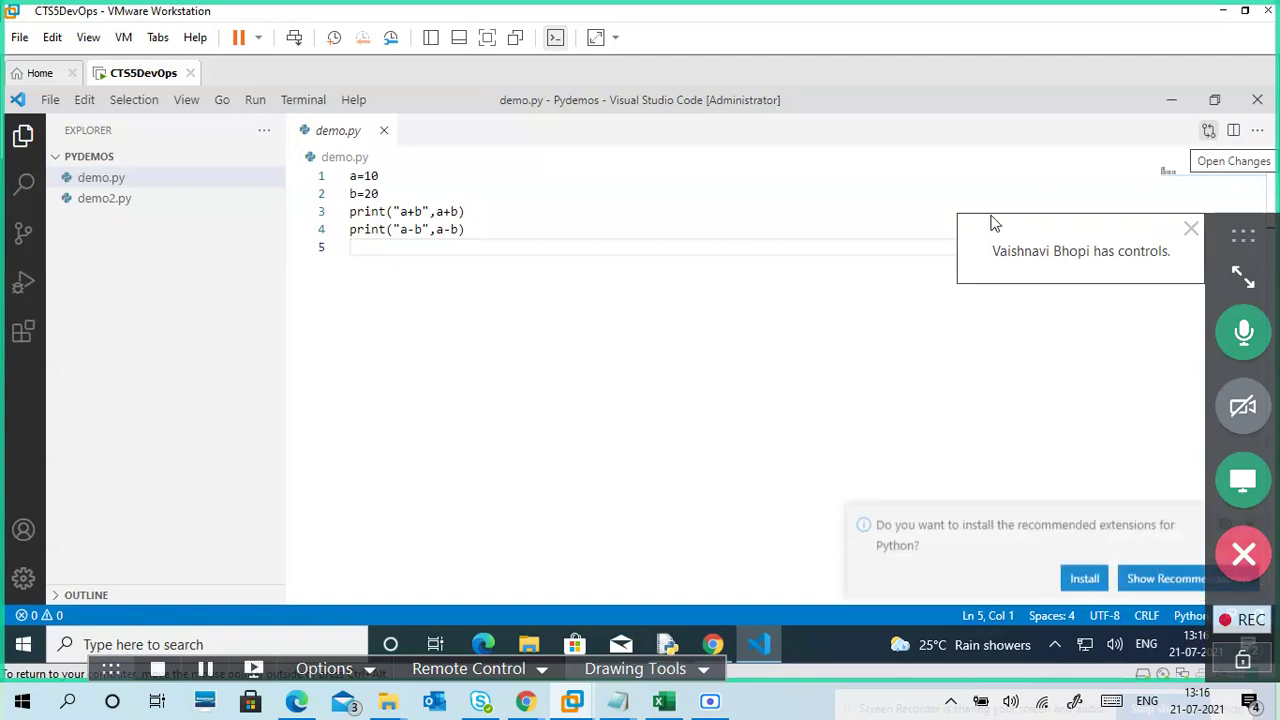
Accept the recommended extensions for Python and install Microsoft's Python extension
{"action": "left_click_drag", "start_coordinate": [1248, 268], "coordinate": [36, 222]}
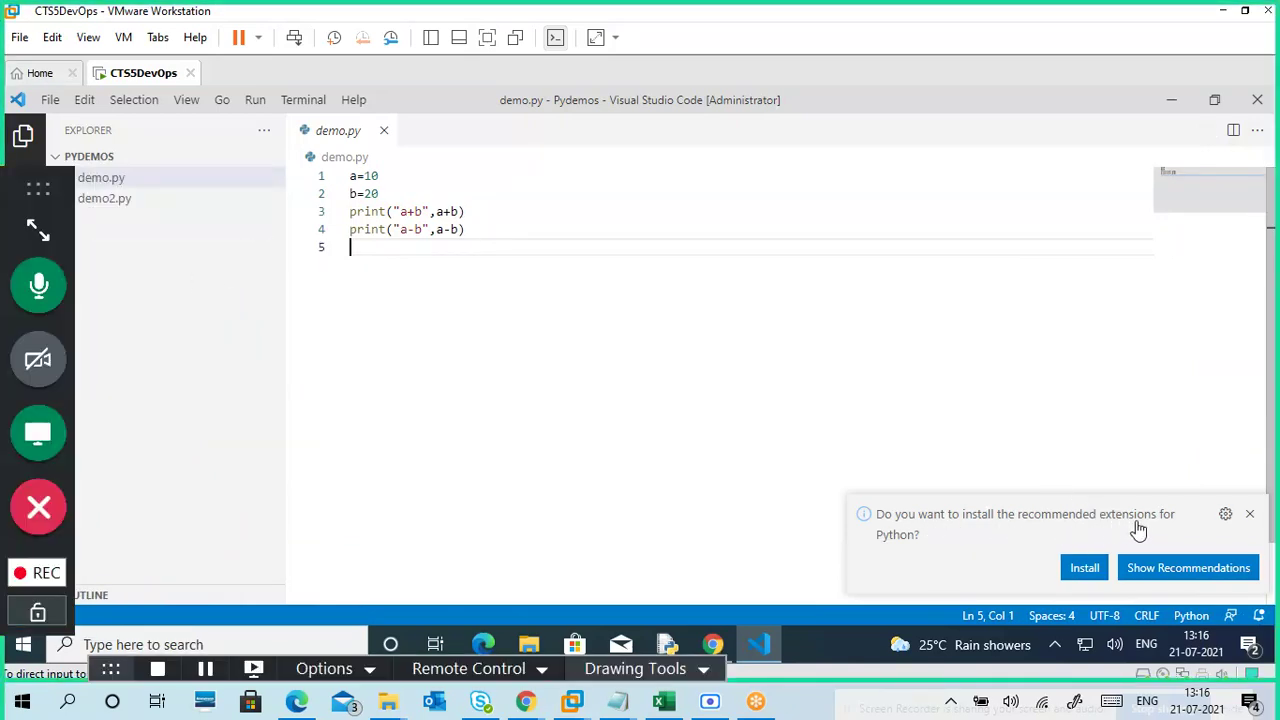
{"action": "left_click", "coordinate": [1085, 567]}
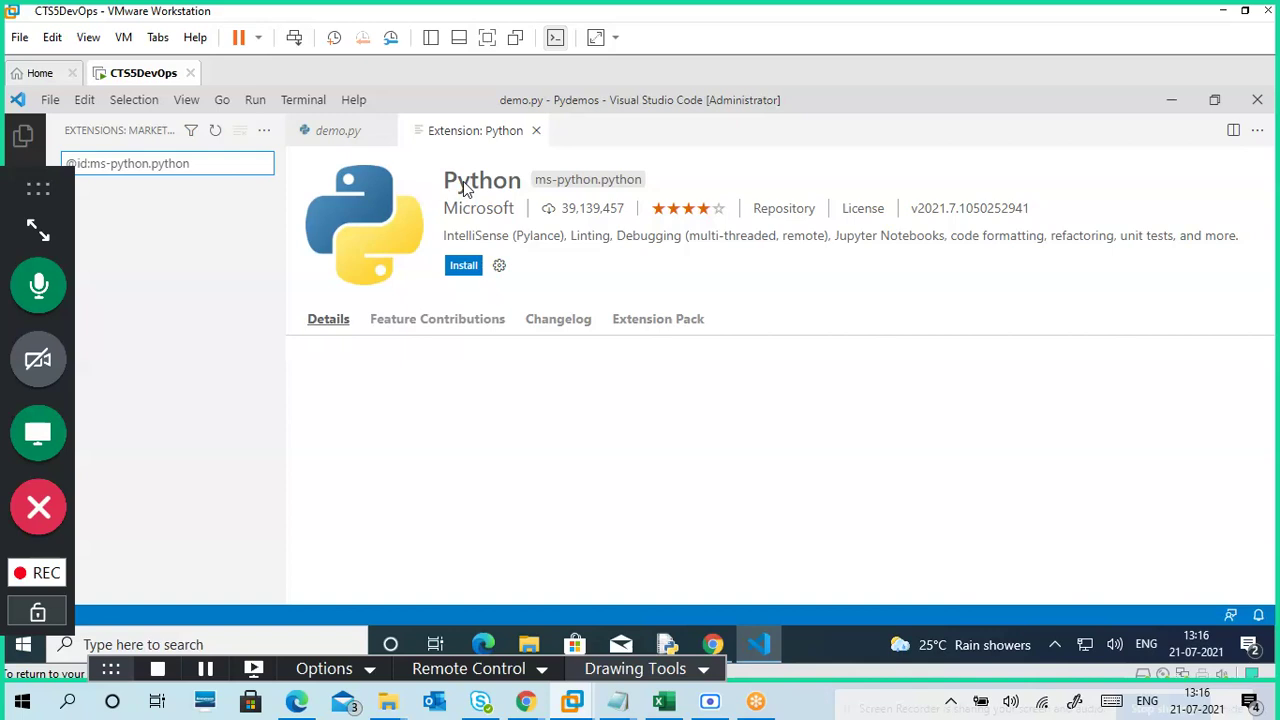
{"action": "left_click", "coordinate": [464, 272]}
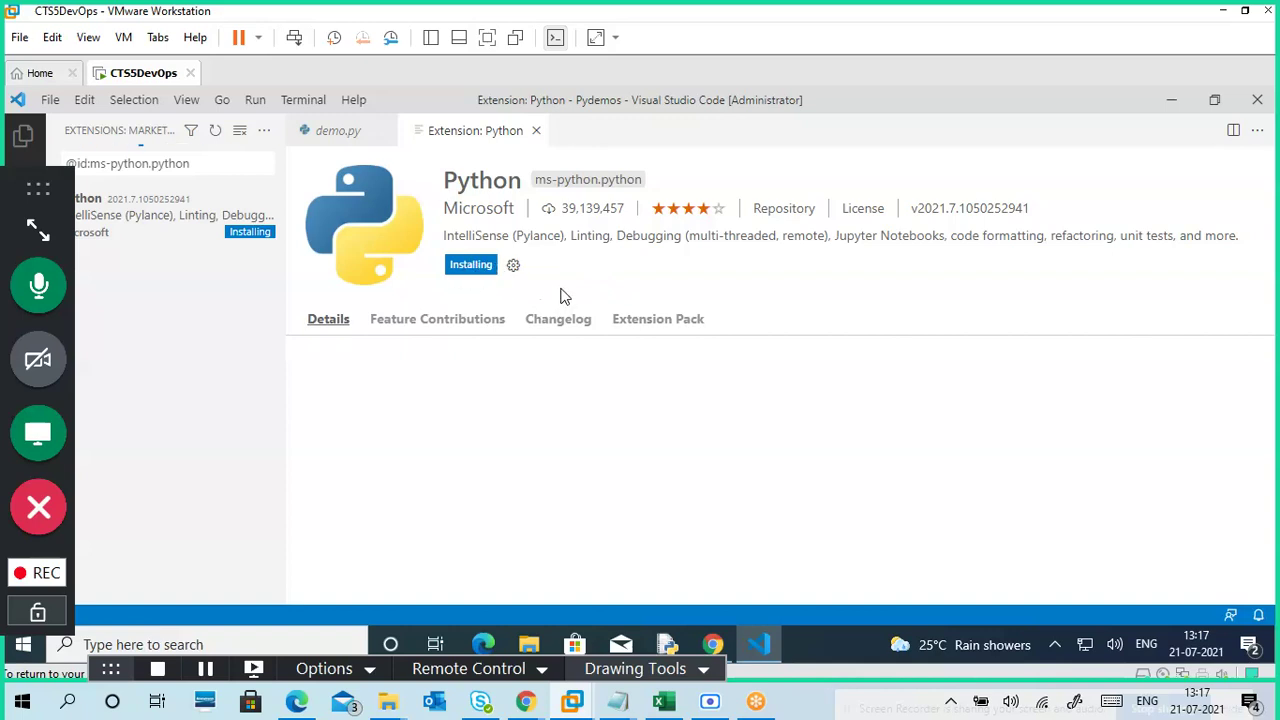
Open the Windows Update page in Settings and check the progress of the Python extension installation
{"action": "left_click", "coordinate": [1055, 645]}
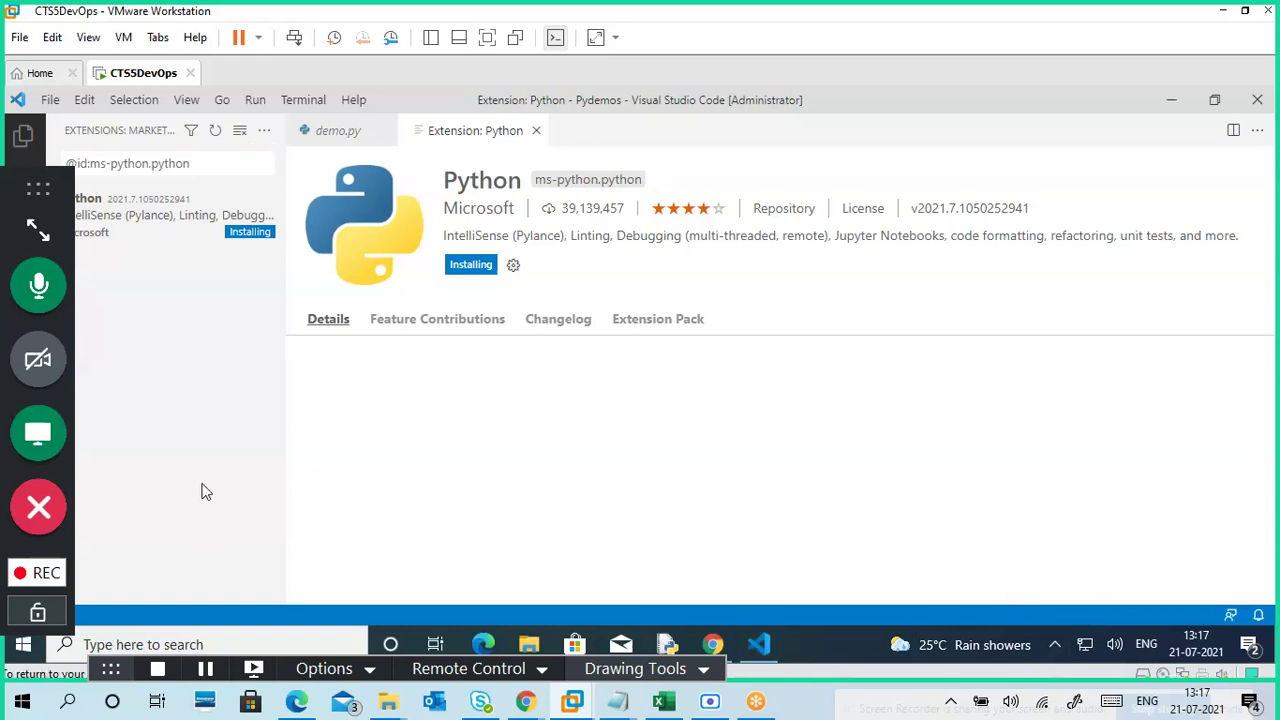
{"action": "left_click", "coordinate": [38, 229]}
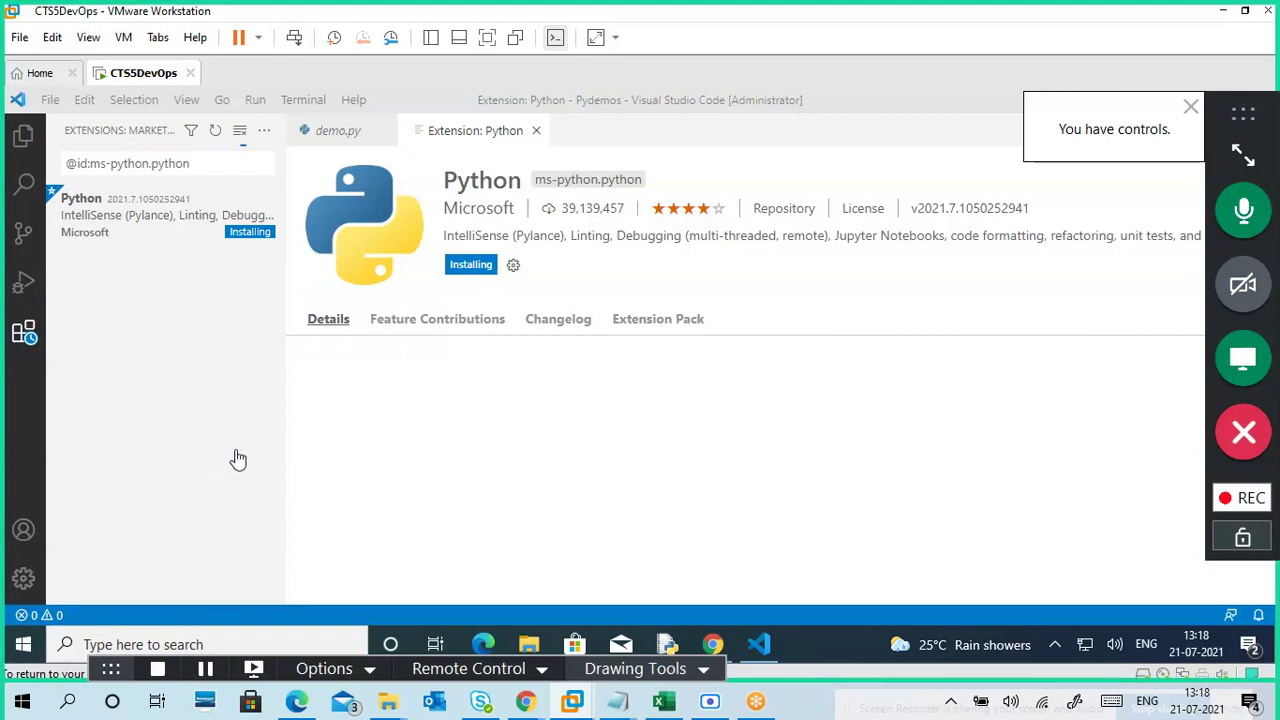
{"action": "key", "text": "super"}
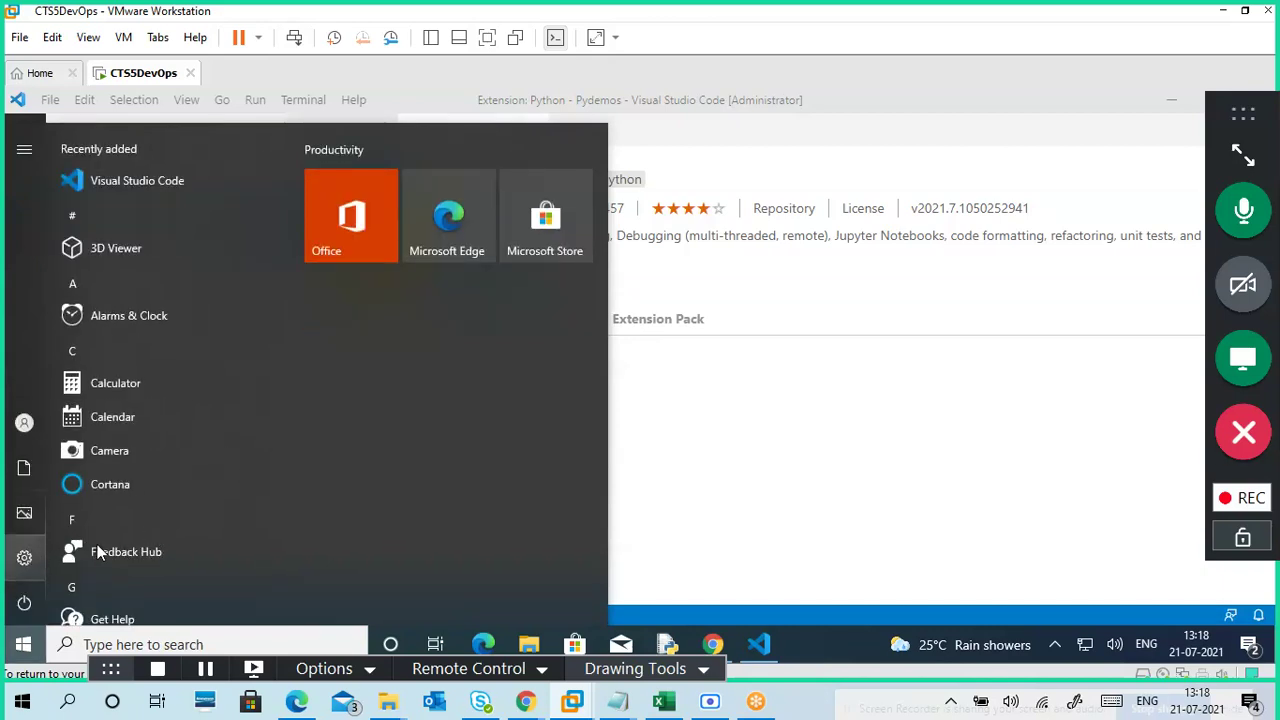
{"action": "left_click", "coordinate": [686, 416]}
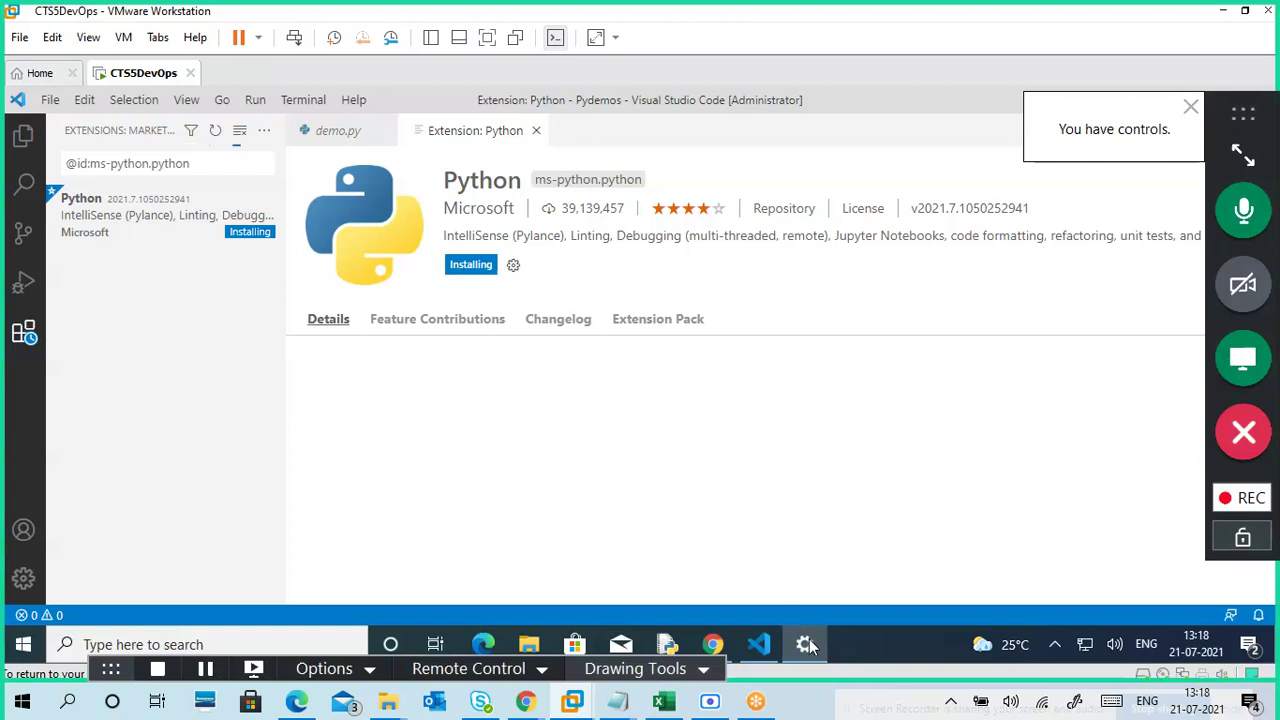
{"action": "left_click", "coordinate": [745, 363]}
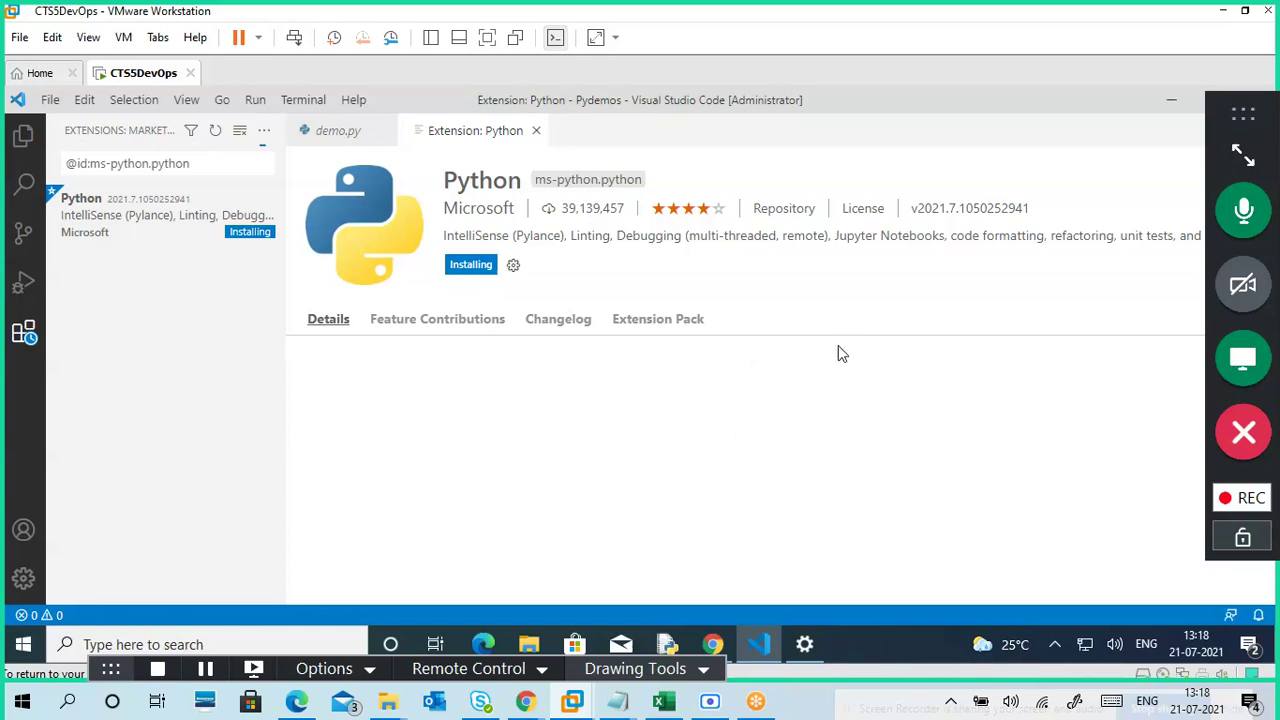
{"action": "left_click", "coordinate": [806, 644]}
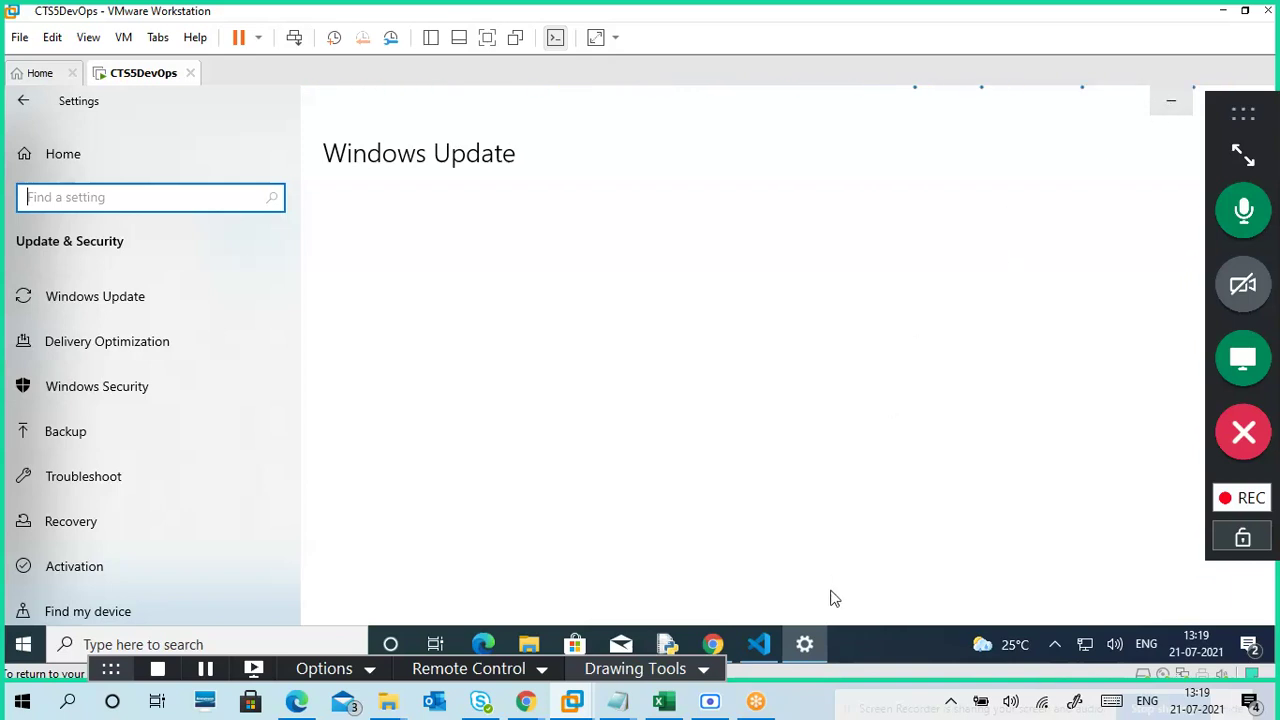
{"action": "left_click", "coordinate": [760, 644]}
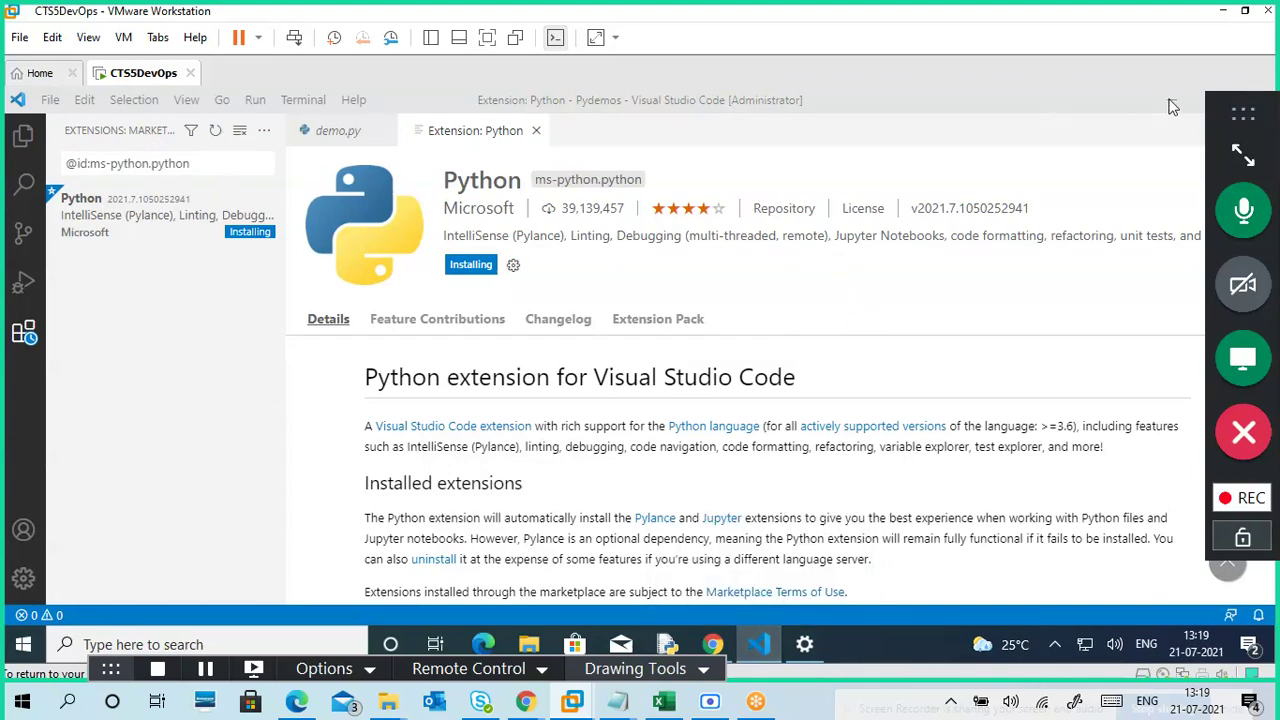
{"action": "left_click", "coordinate": [806, 645]}
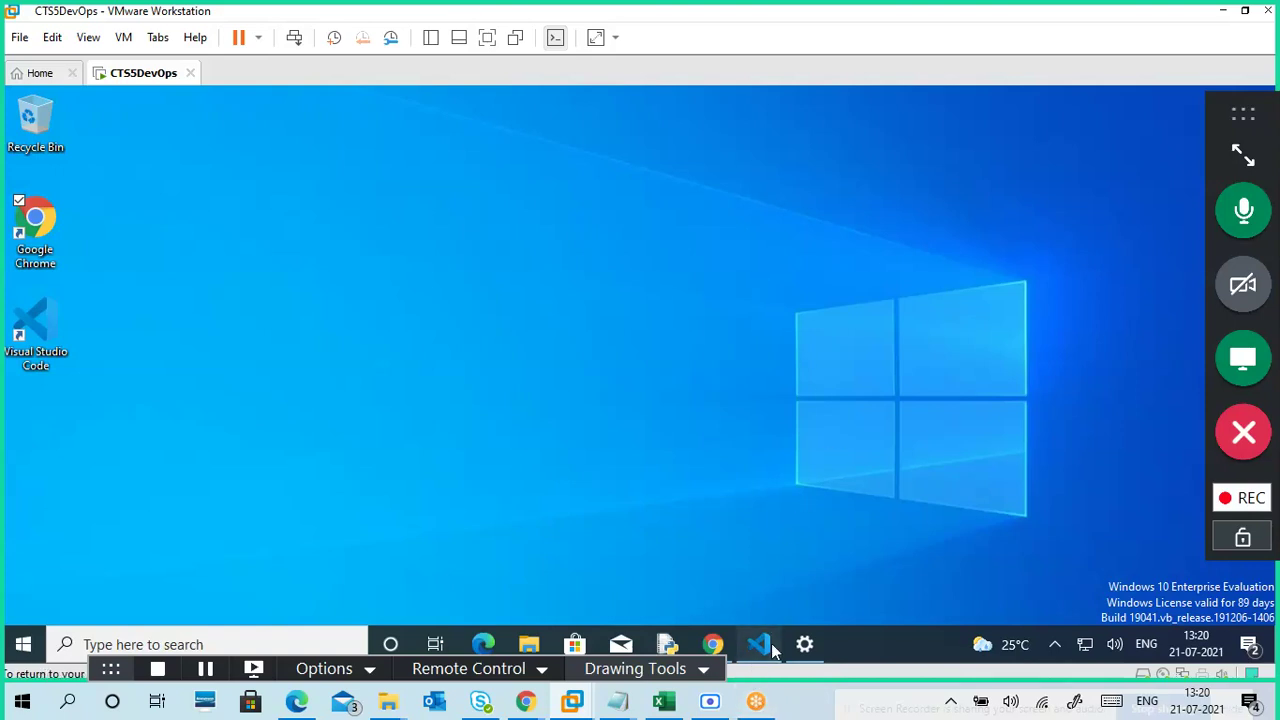
Recheck the Python extension installation and the Windows Update page, and bring demo.py back into view
{"action": "mouse_move", "coordinate": [773, 650]}
{"action": "left_click", "coordinate": [744, 575]}
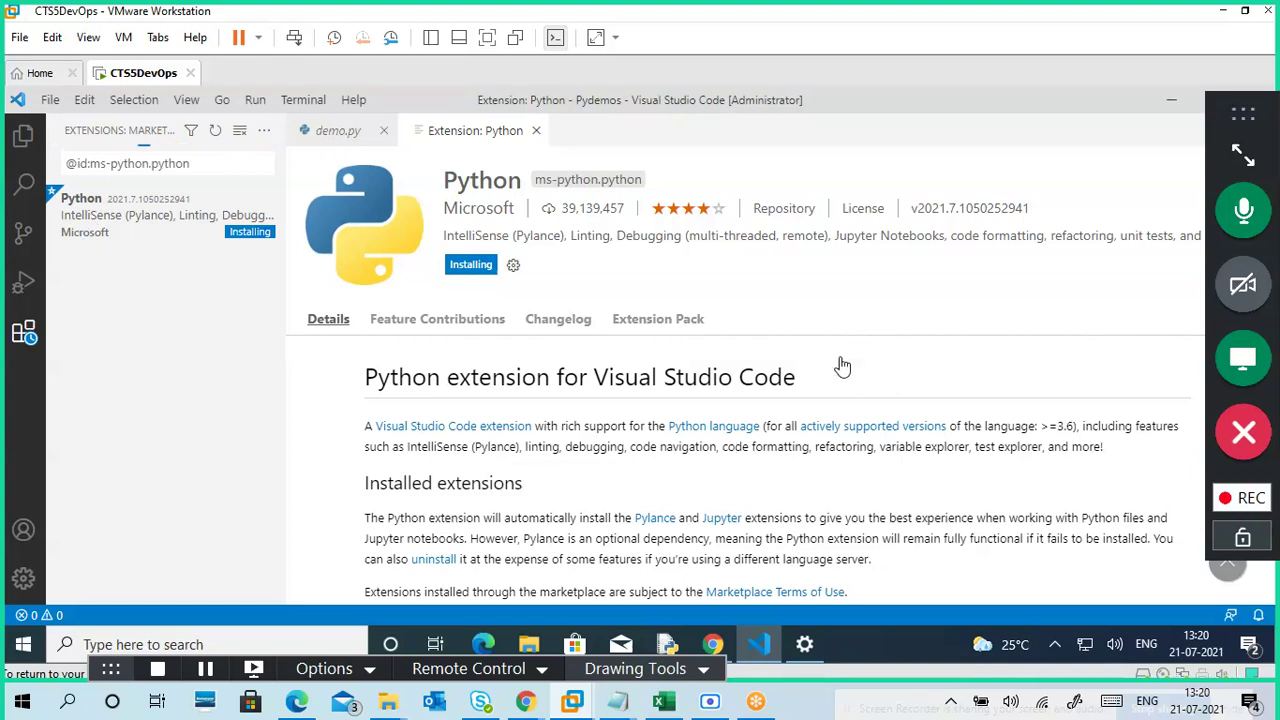
{"action": "left_click", "coordinate": [1172, 100]}
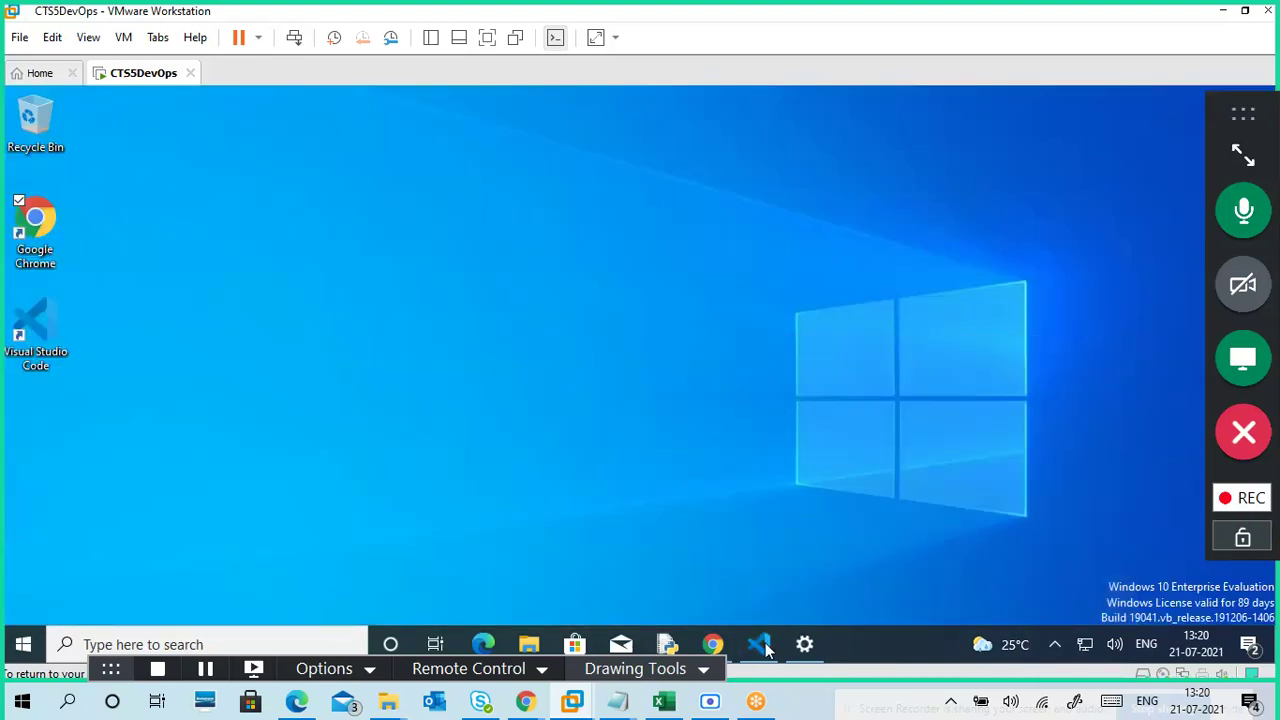
{"action": "mouse_move", "coordinate": [758, 644]}
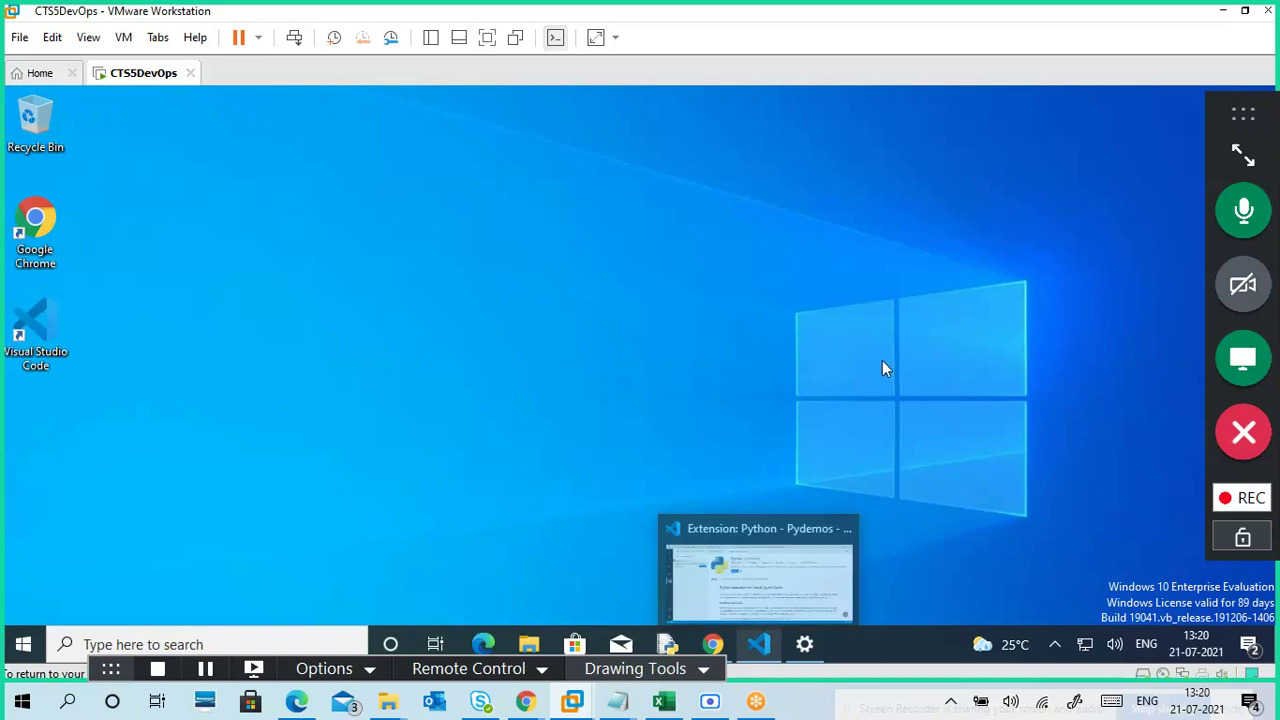
{"action": "left_click", "coordinate": [760, 578]}
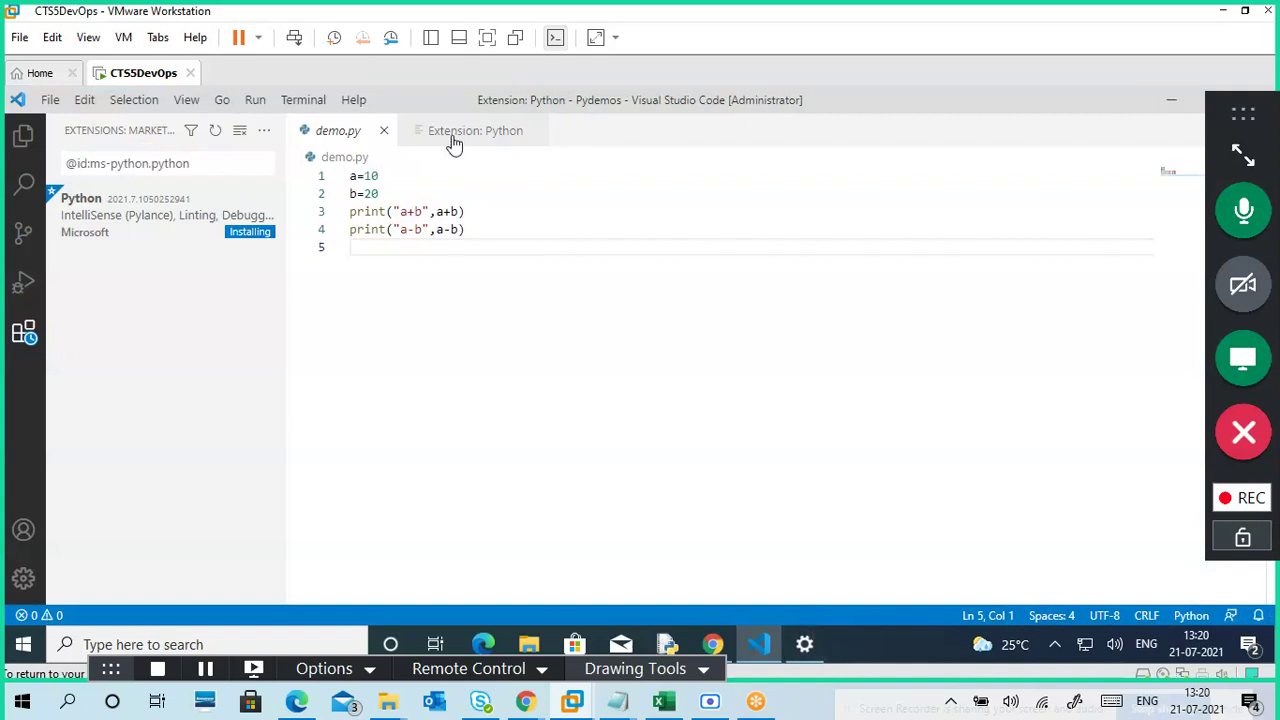
{"action": "left_click_drag", "start_coordinate": [1267, 201], "coordinate": [1011, 209]}
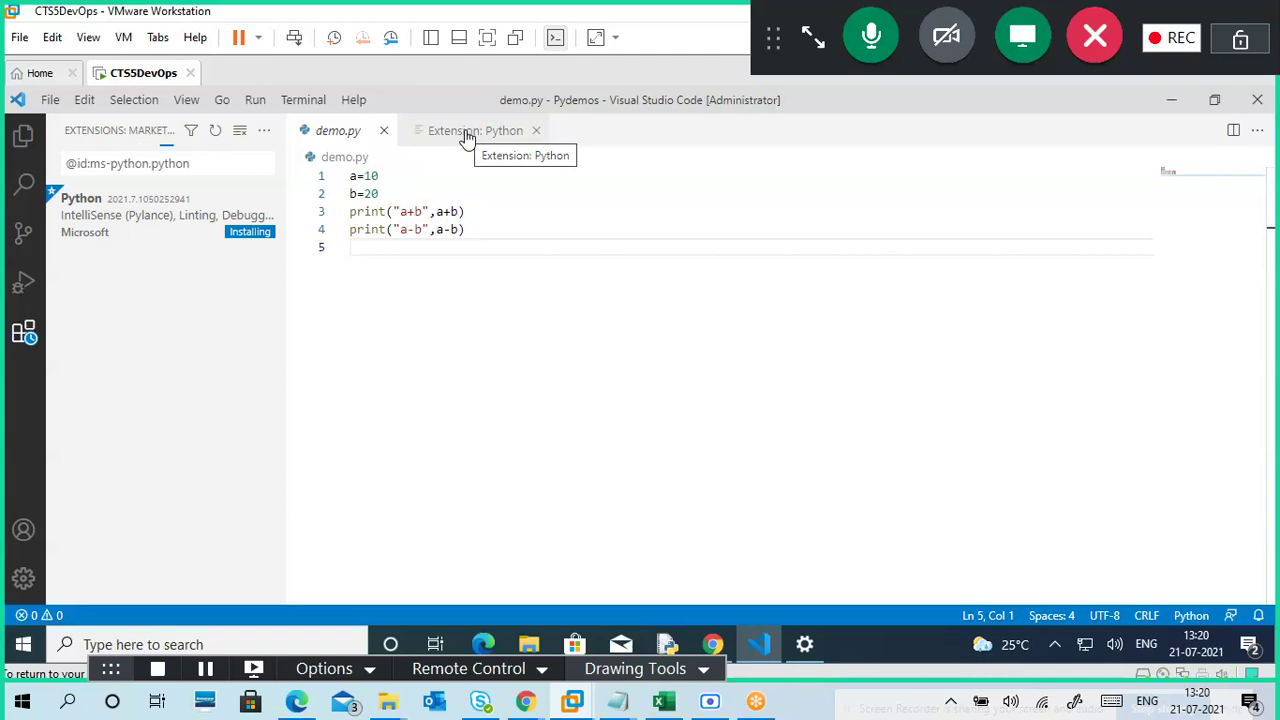
{"action": "left_click", "coordinate": [805, 646]}
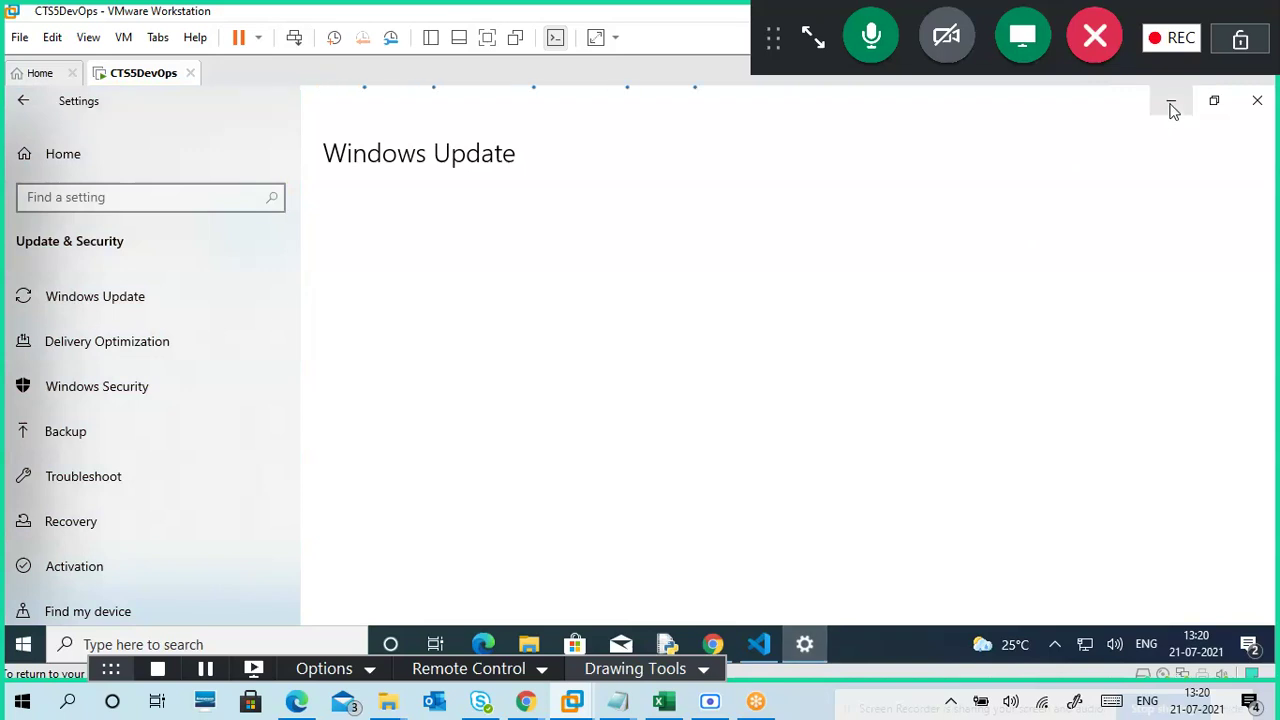
{"action": "left_click", "coordinate": [1172, 104]}
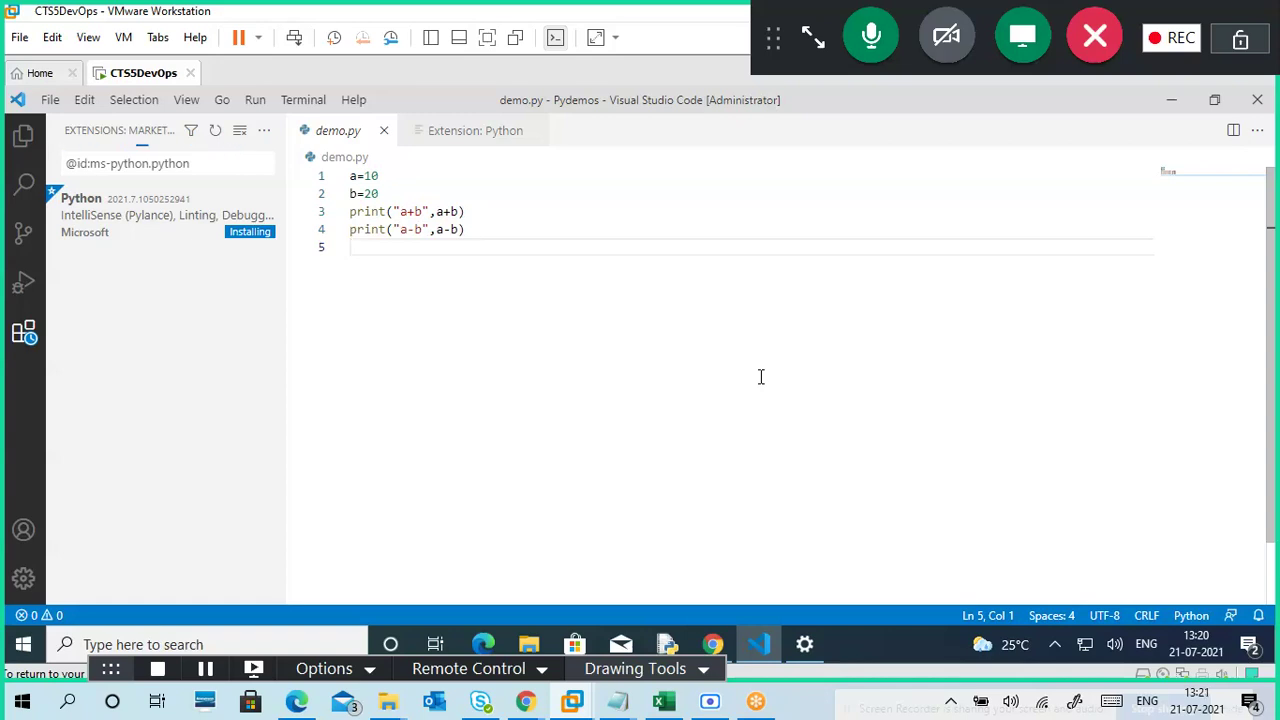
Launch services.msc inside the virtual machine
{"action": "key", "text": "super+r"}
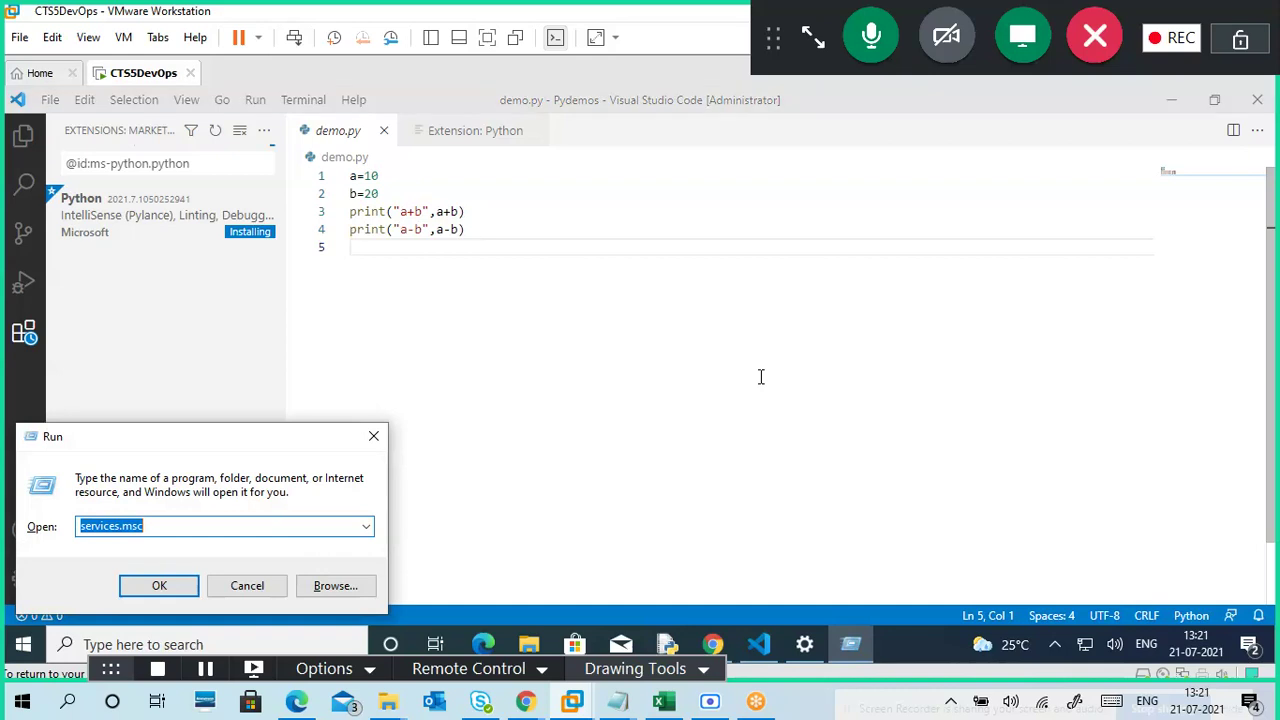
{"action": "key", "text": "Return"}
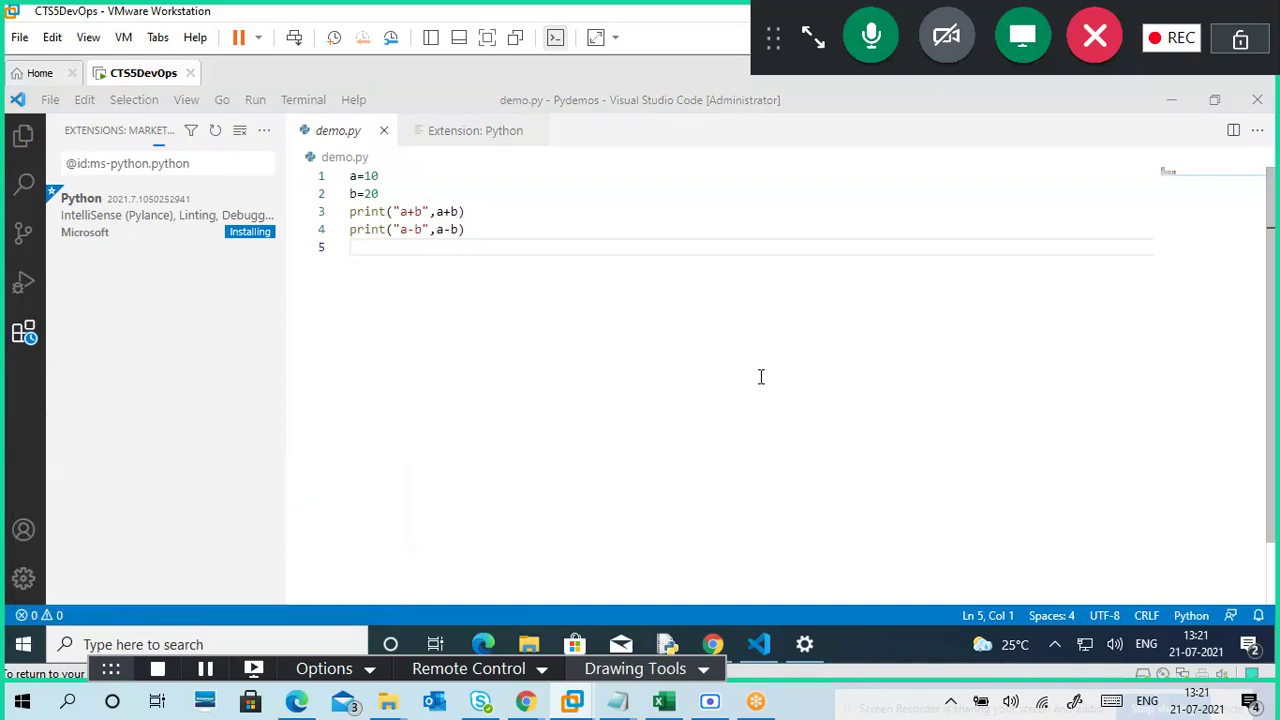
Search Windows for "environ" and open the Edit the system environment variables setting
{"action": "left_click", "coordinate": [198, 643]}
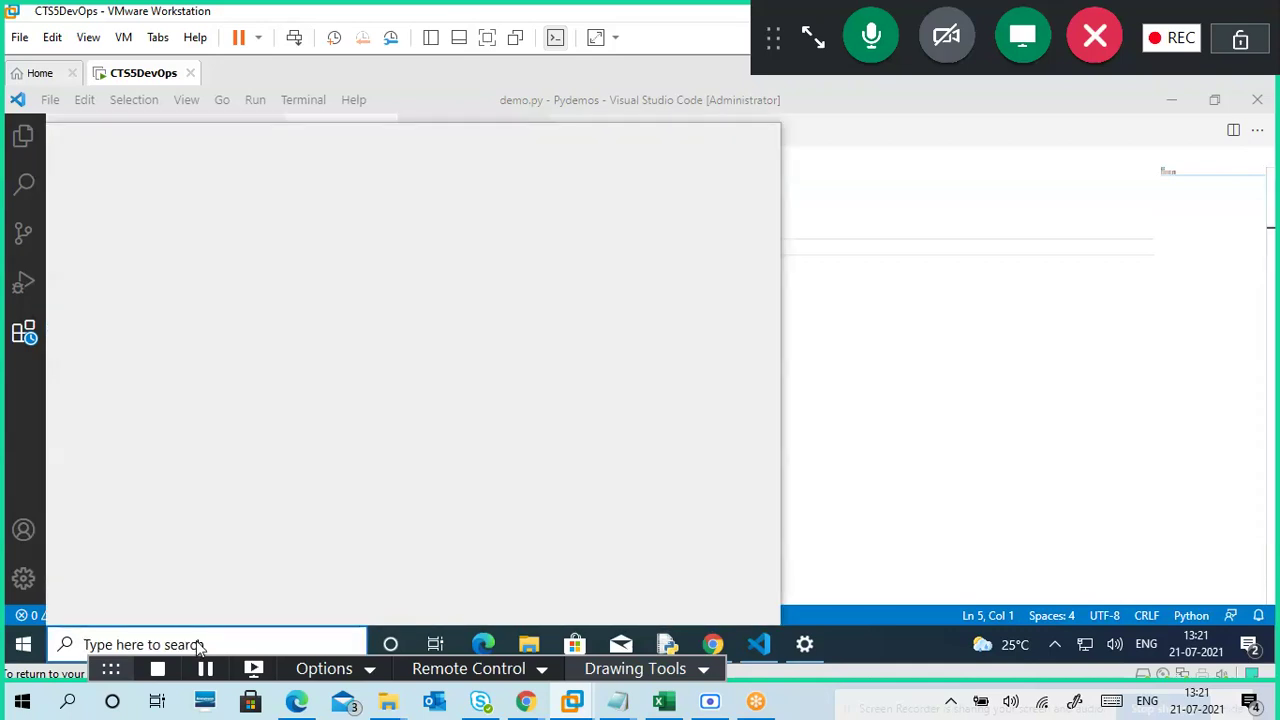
{"action": "type", "text": "en"}
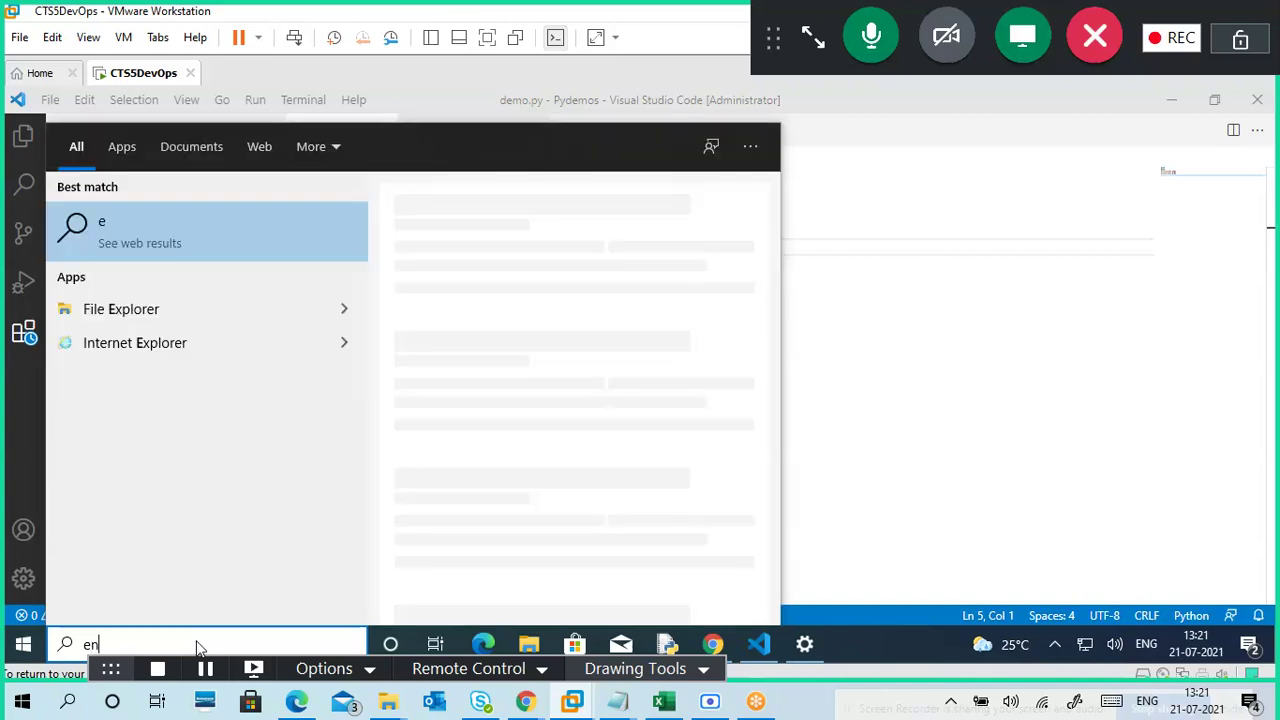
{"action": "type", "text": "vi"}
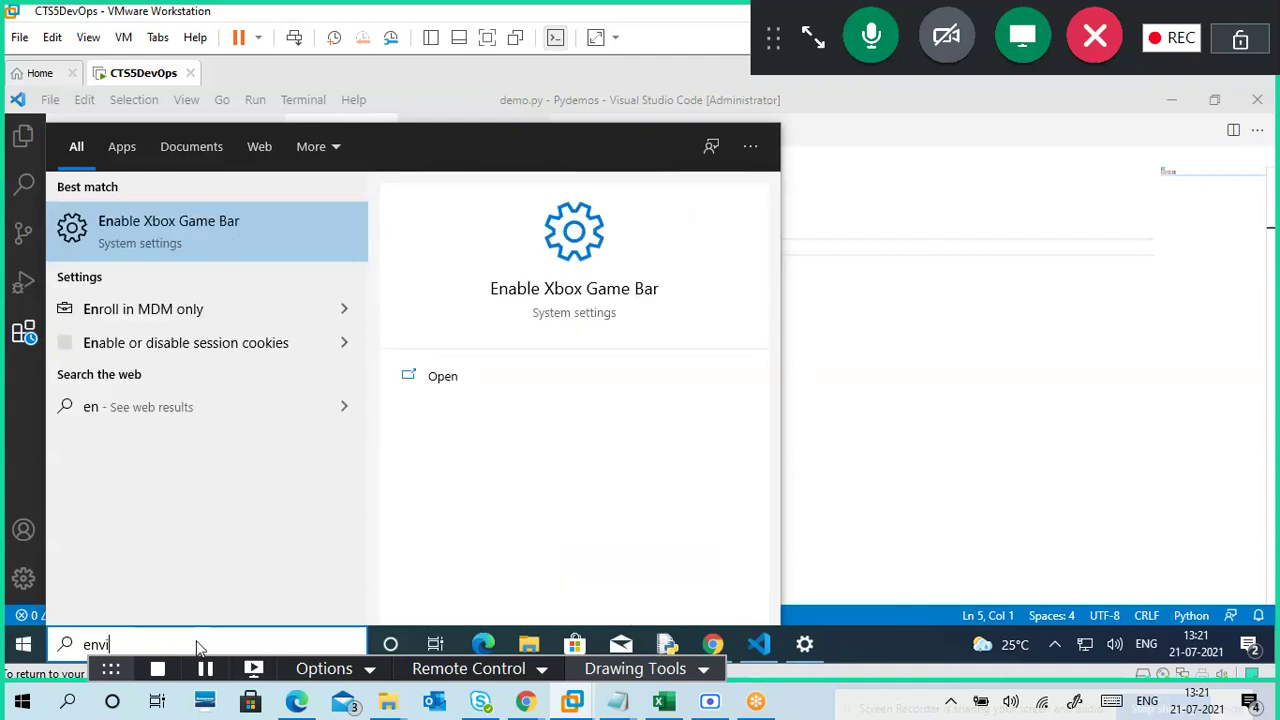
{"action": "type", "text": "ronm"}
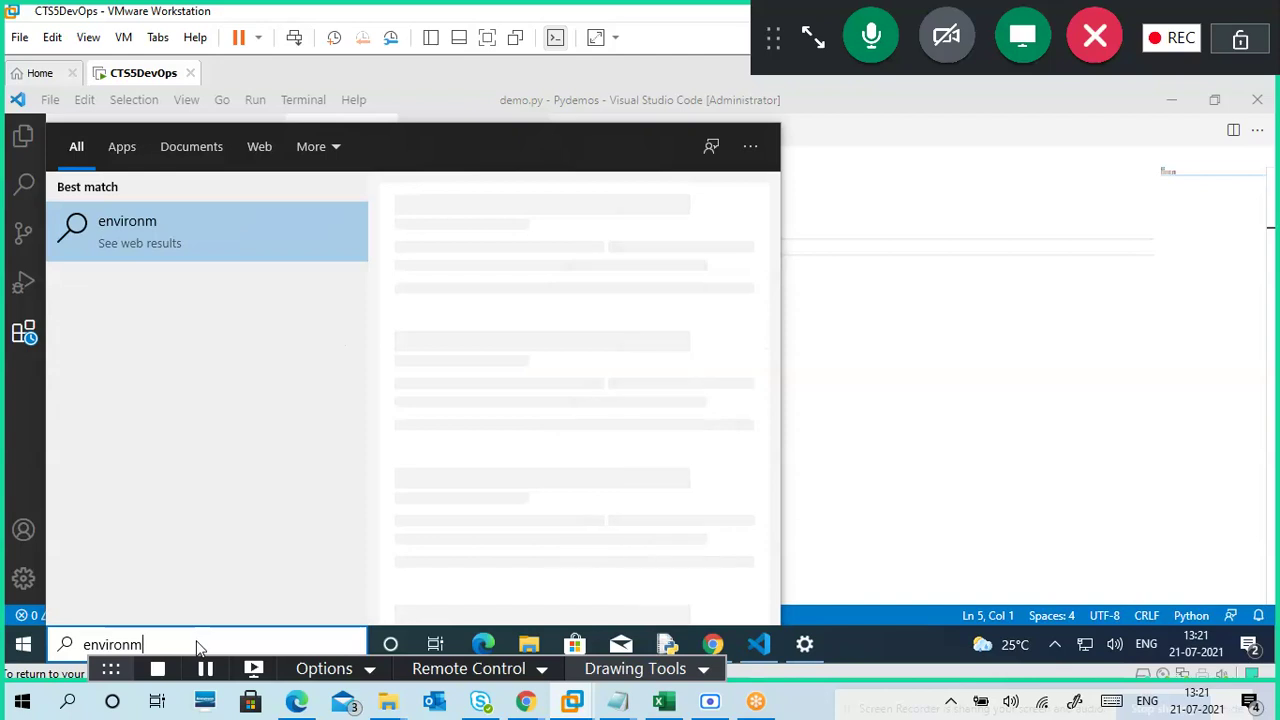
{"action": "key", "text": "BackSpace"}
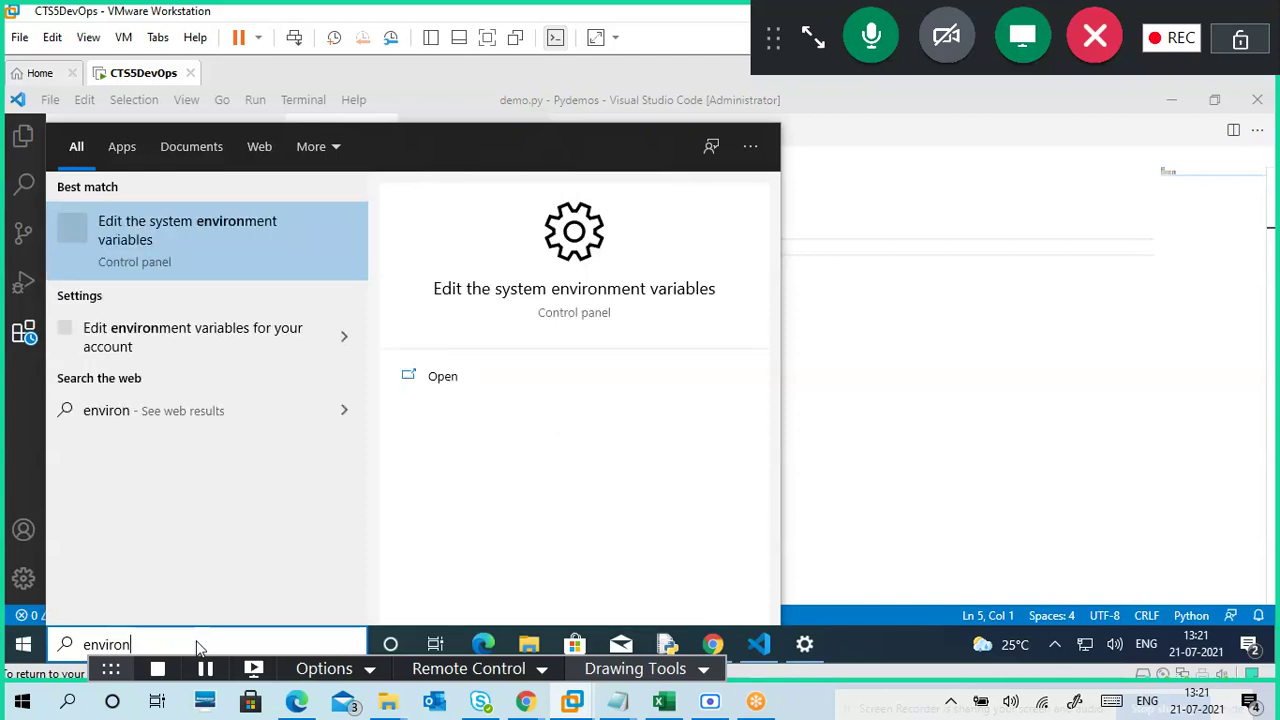
{"action": "left_click", "coordinate": [191, 248]}
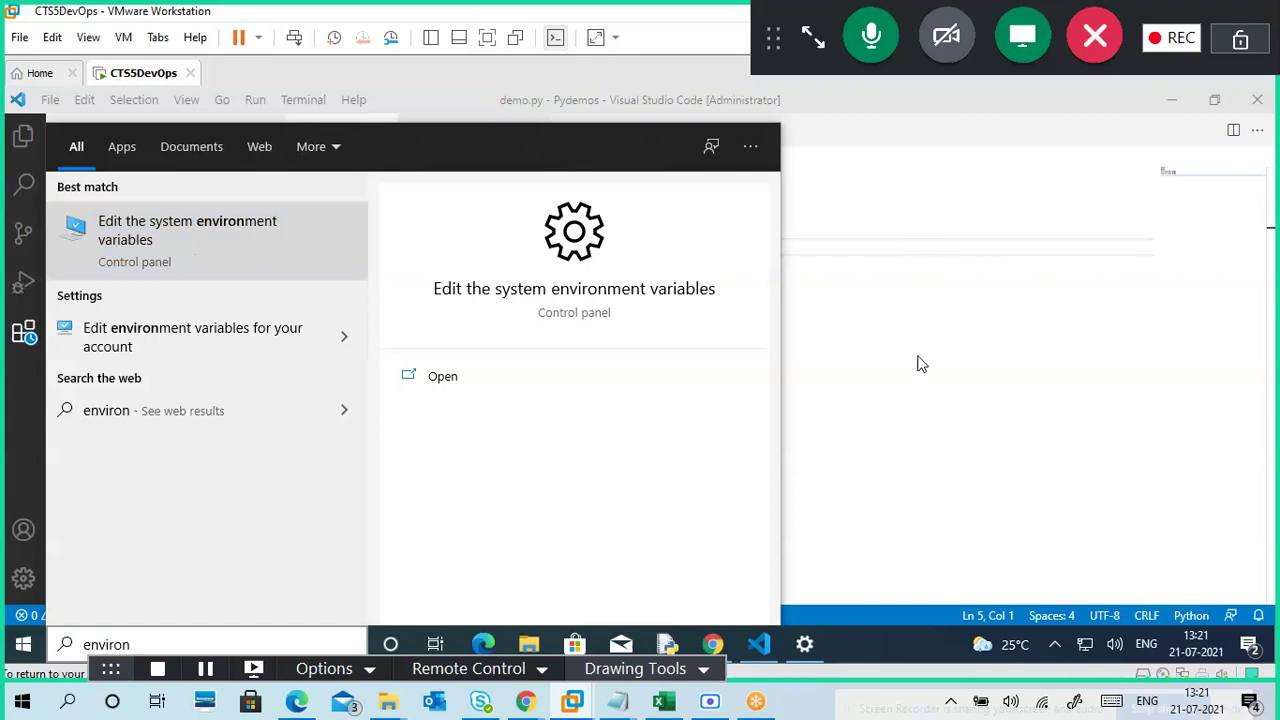
{"action": "left_click", "coordinate": [882, 405]}
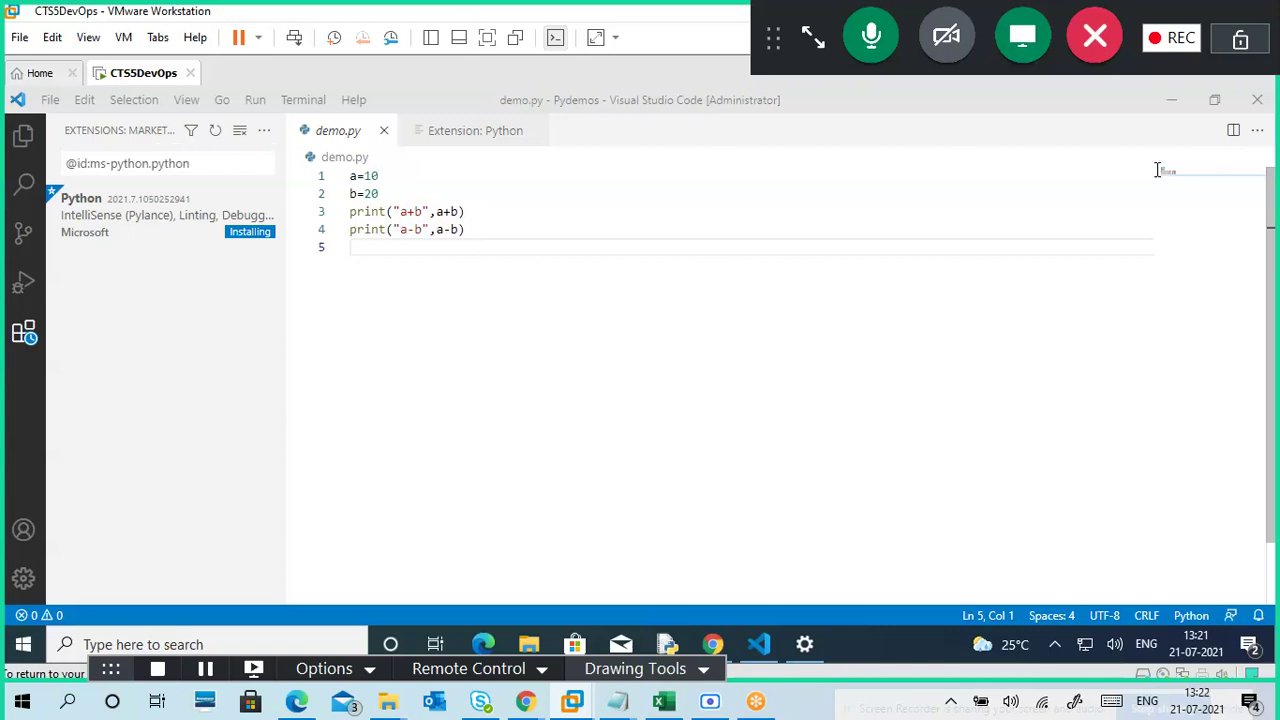
Minimize the code editor, close the duplicate System Properties window, and move the remaining one toward the middle of the desktop
{"action": "left_click", "coordinate": [1168, 108]}
{"action": "left_click_drag", "start_coordinate": [225, 174], "coordinate": [545, 160]}
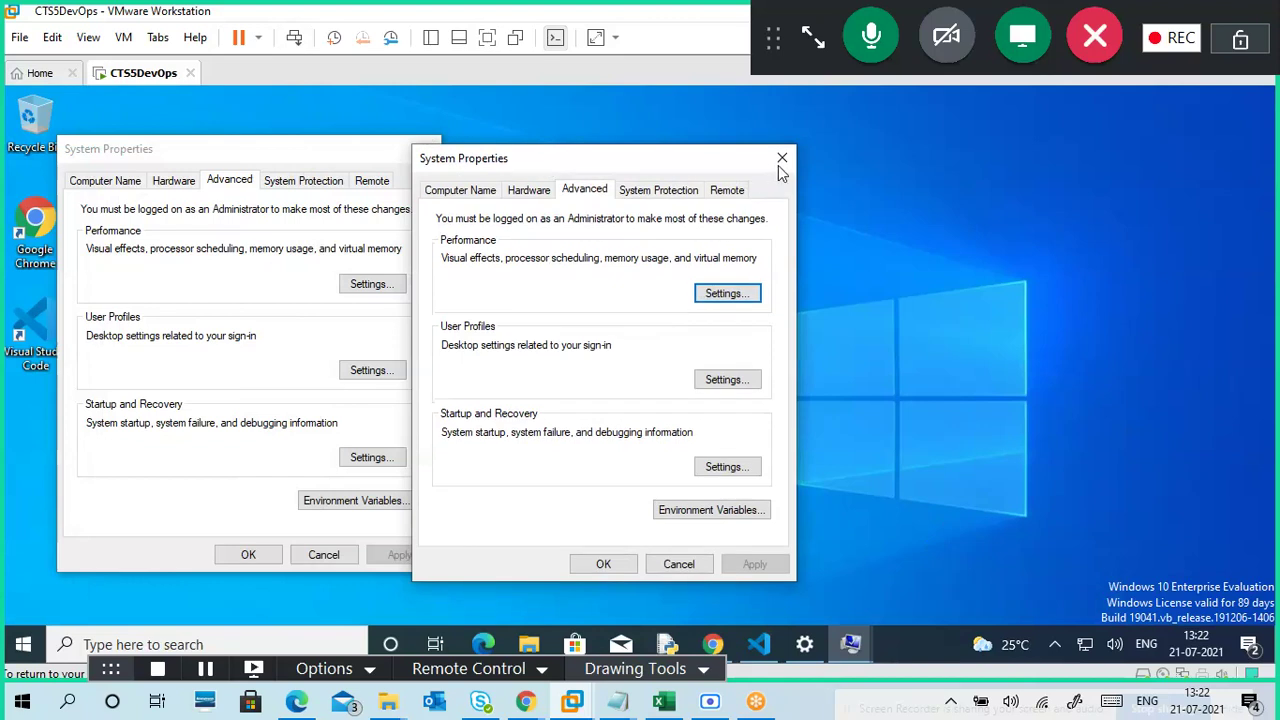
{"action": "left_click", "coordinate": [780, 160]}
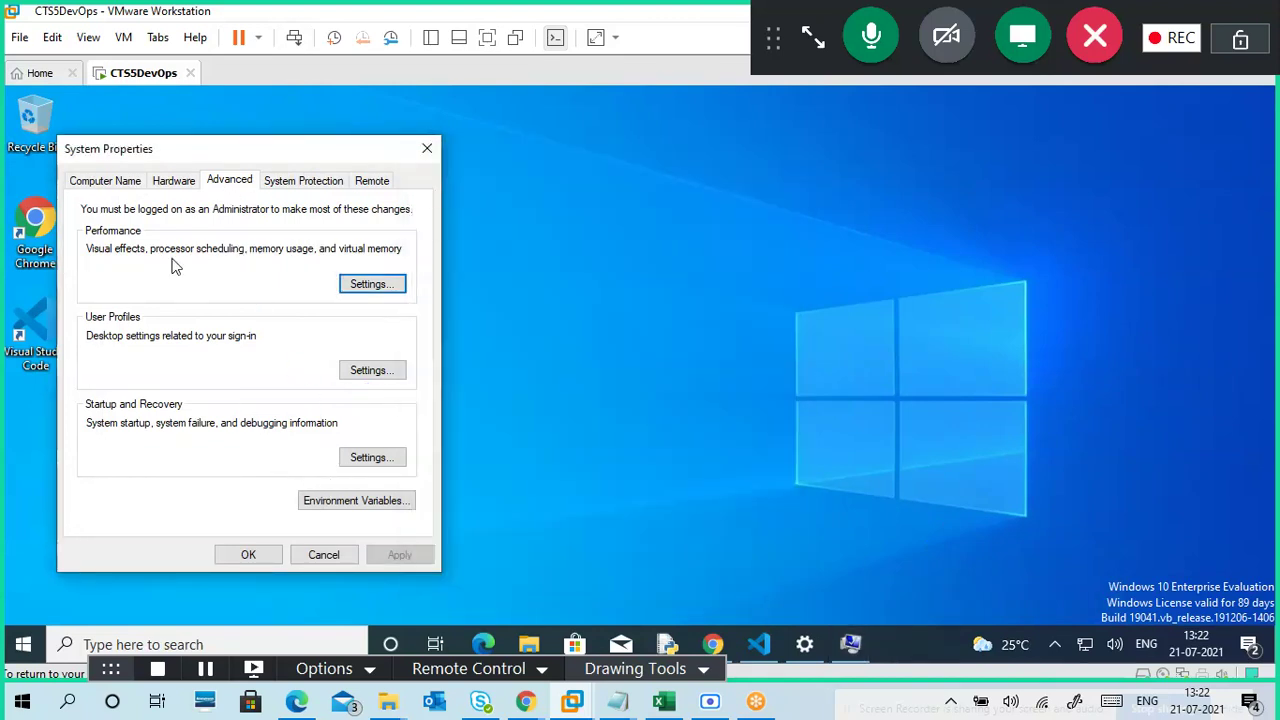
{"action": "left_click_drag", "start_coordinate": [163, 150], "coordinate": [530, 118]}
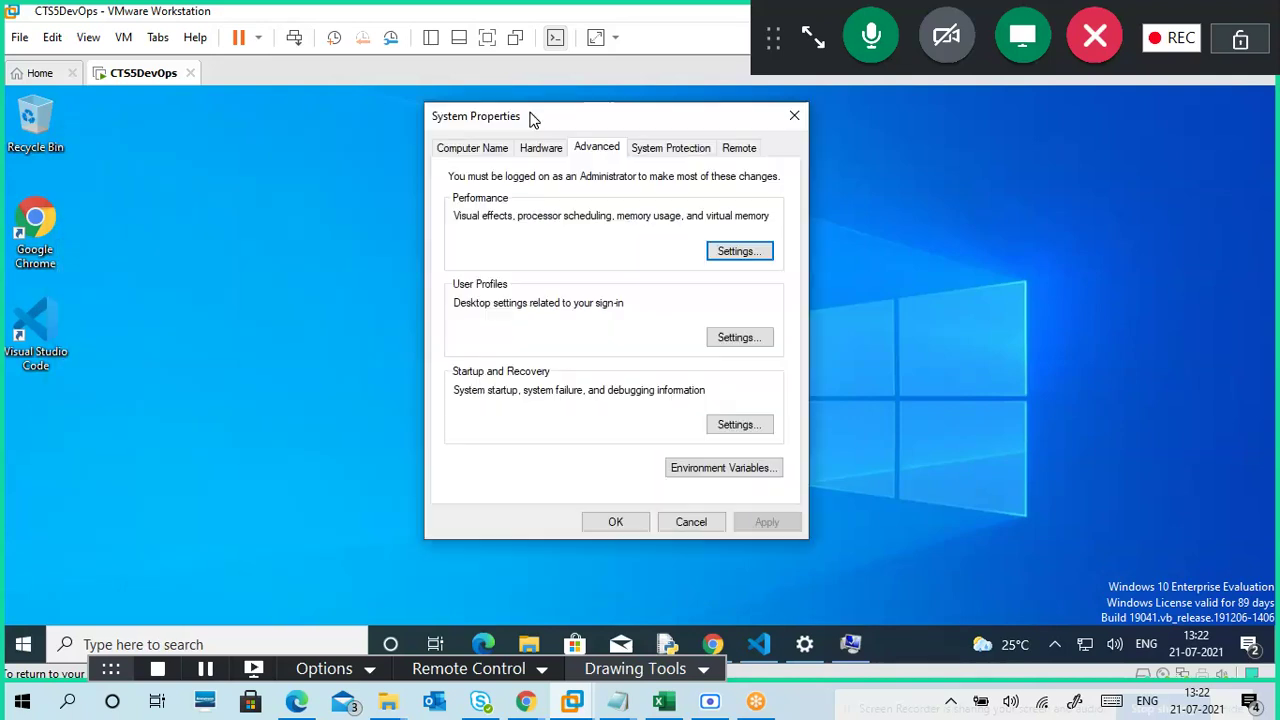
Open the Environment Variables dialog and open the system variable Path for editing
{"action": "left_click", "coordinate": [715, 476]}
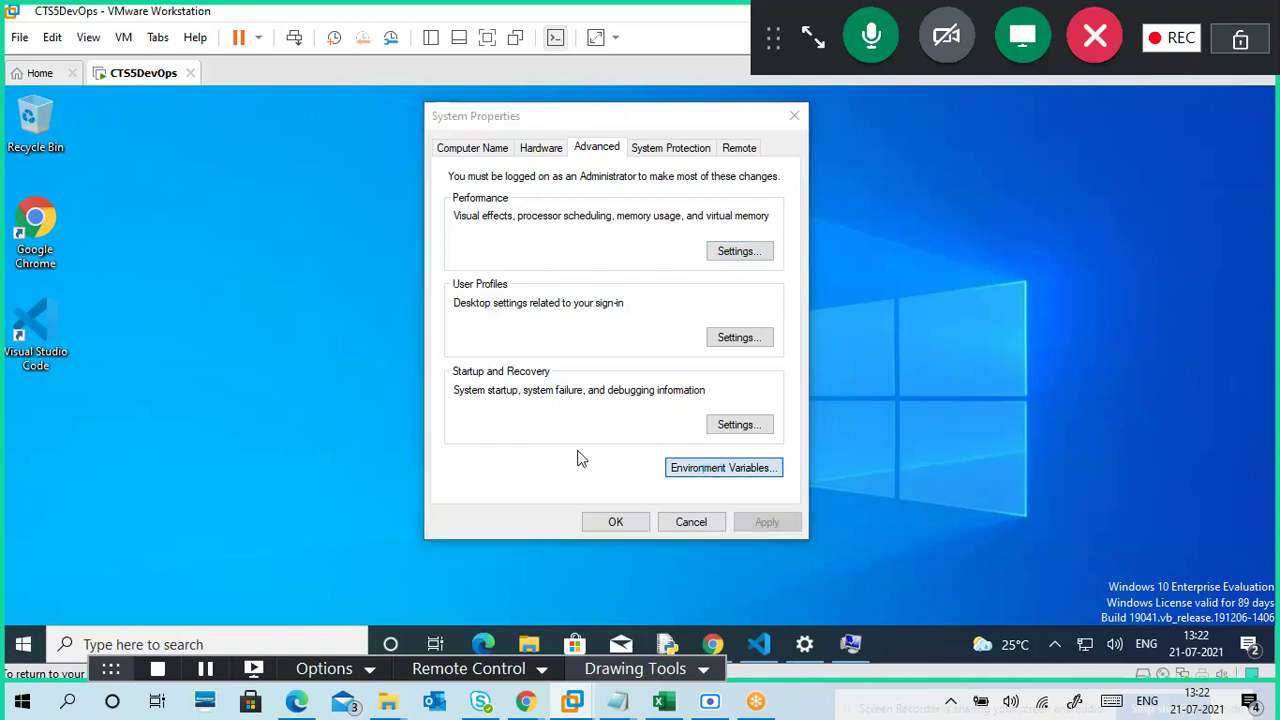
{"action": "left_click_drag", "start_coordinate": [586, 106], "coordinate": [548, 107]}
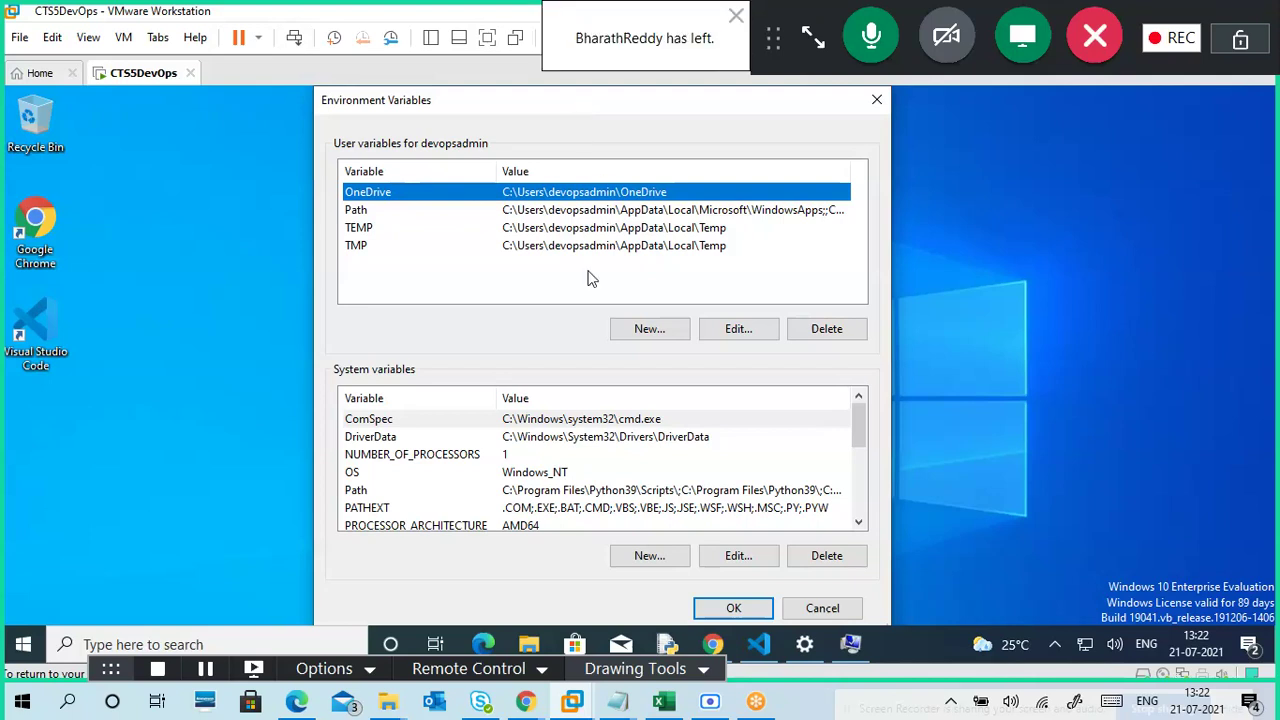
{"action": "left_click", "coordinate": [352, 492]}
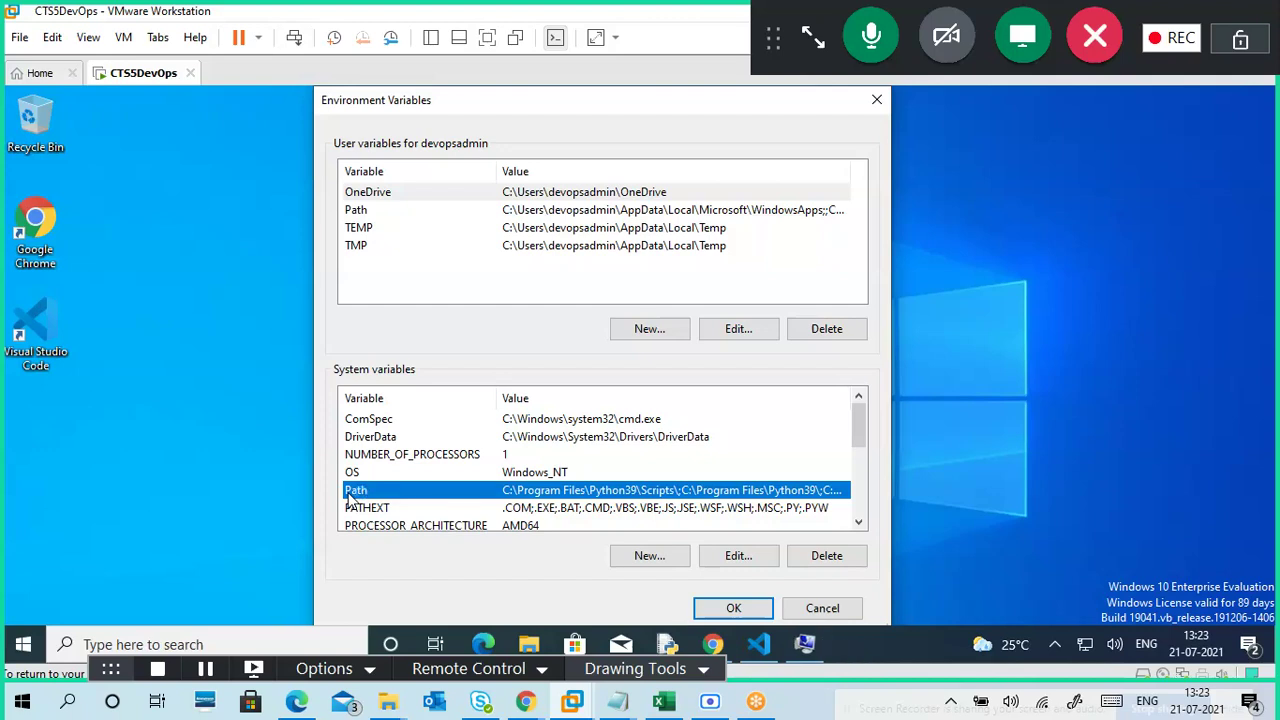
{"action": "double_click", "coordinate": [372, 492]}
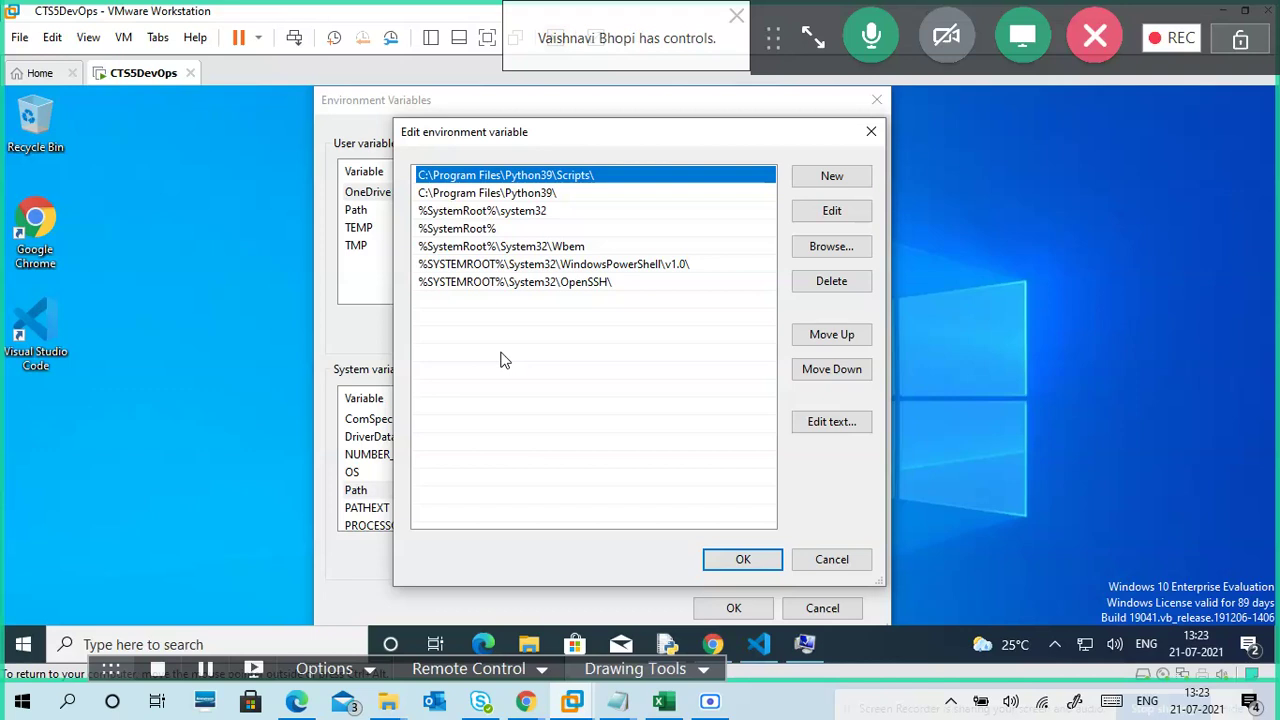
Examine the C:\Program Files\Python39\Scripts\ and C:\Program Files\Python39\ entries of the system Path, and close the list without changes
{"action": "left_click", "coordinate": [538, 196]}
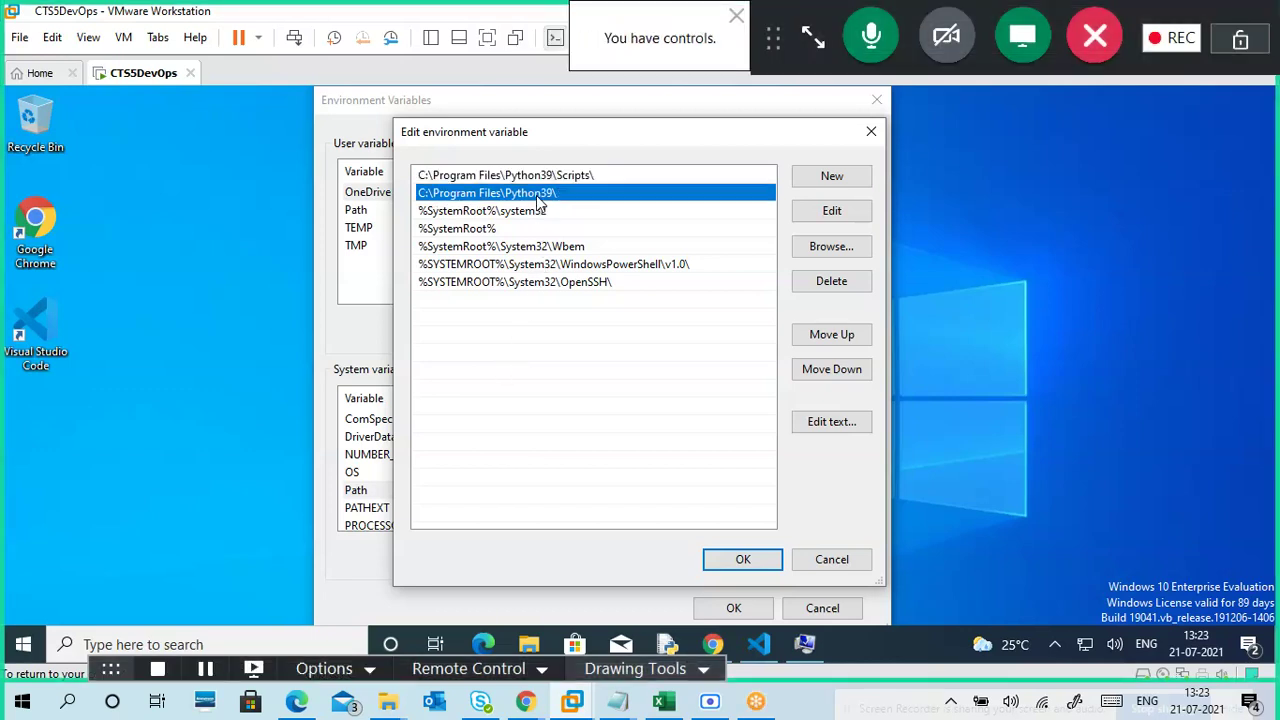
{"action": "left_click", "coordinate": [540, 179]}
{"action": "left_click", "coordinate": [538, 197]}
{"action": "left_click", "coordinate": [536, 180]}
{"action": "left_click", "coordinate": [534, 196]}
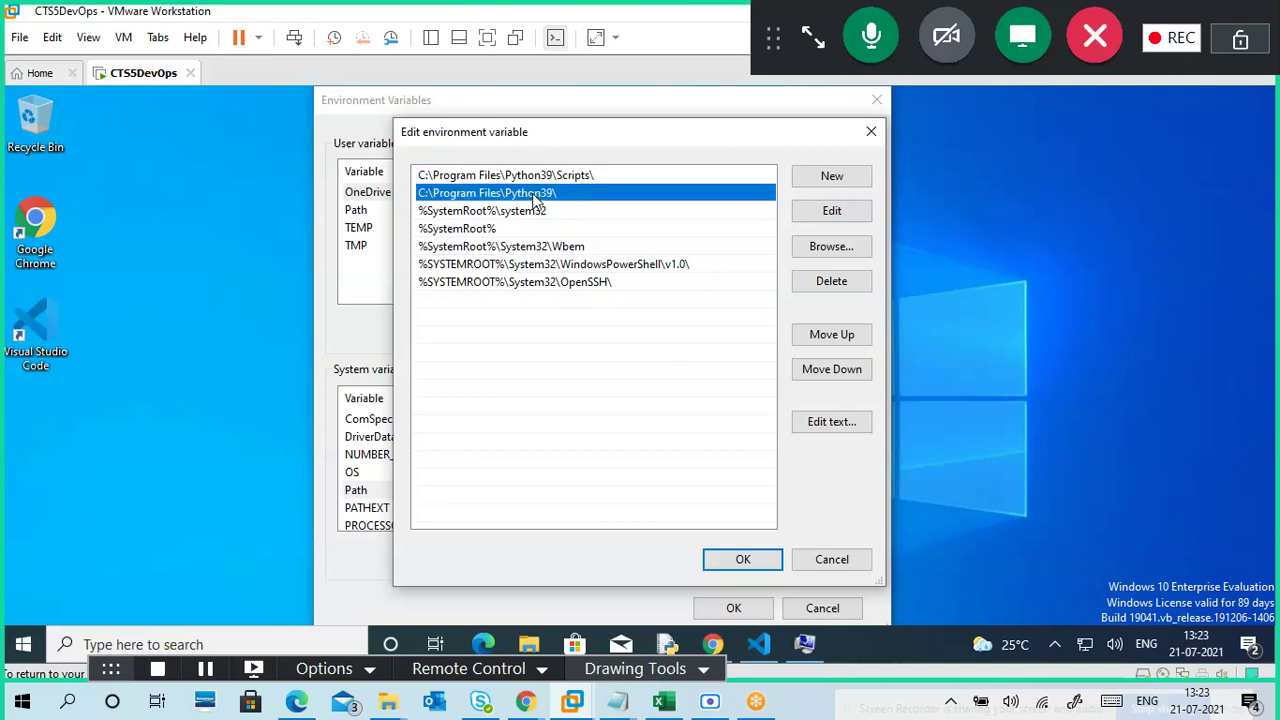
{"action": "left_click", "coordinate": [538, 179]}
{"action": "left_click", "coordinate": [537, 196]}
{"action": "left_click", "coordinate": [537, 179]}
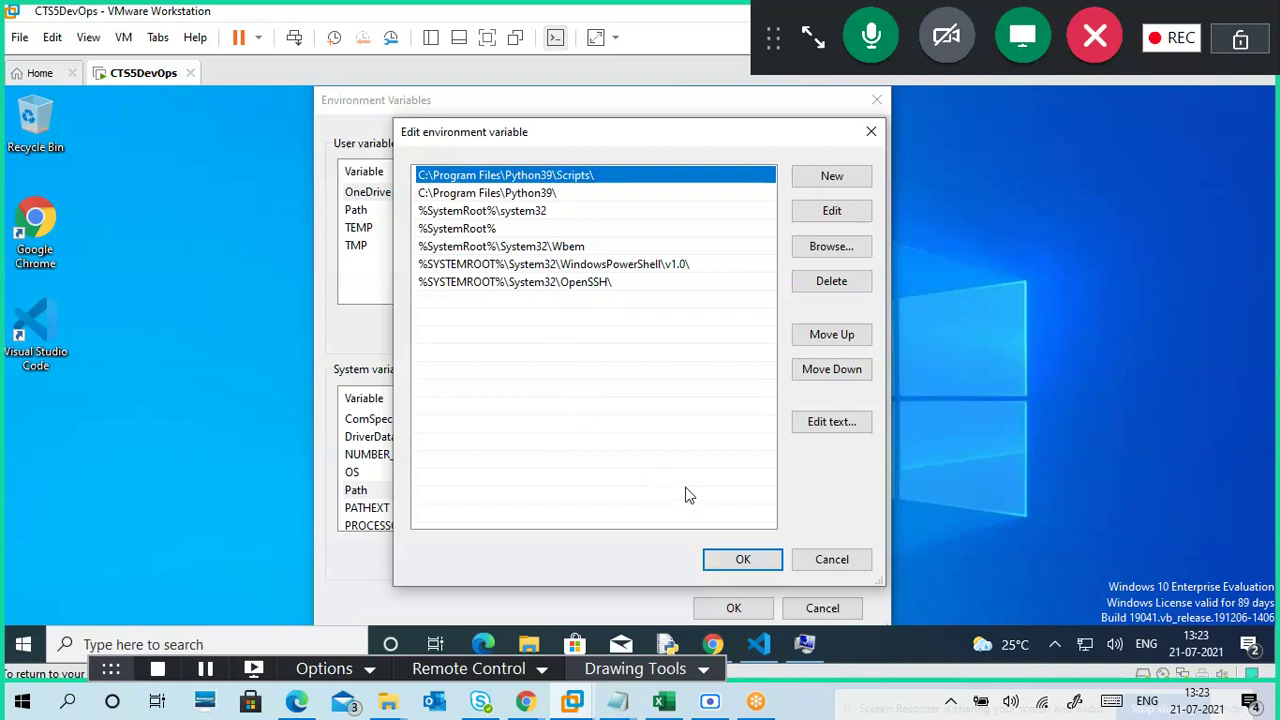
{"action": "left_click", "coordinate": [800, 562]}
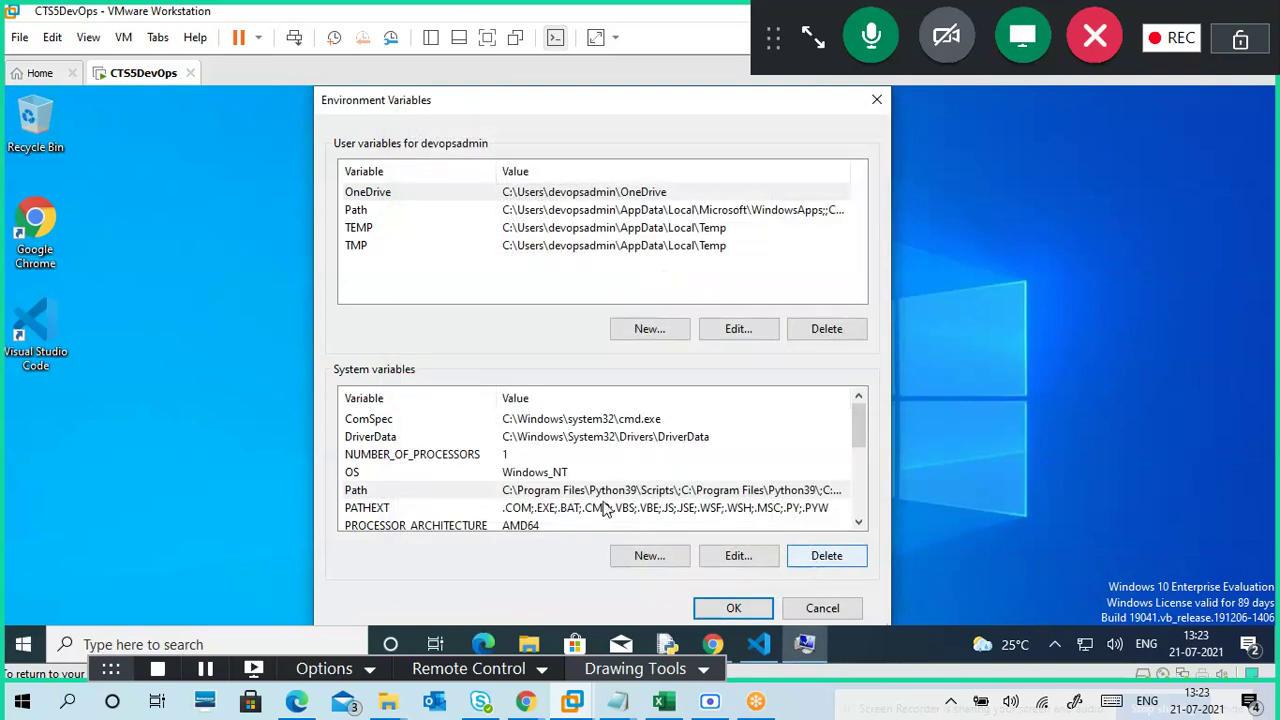
Reopen the system Path variable, start a new blank entry, and discard it
{"action": "left_click", "coordinate": [541, 492]}
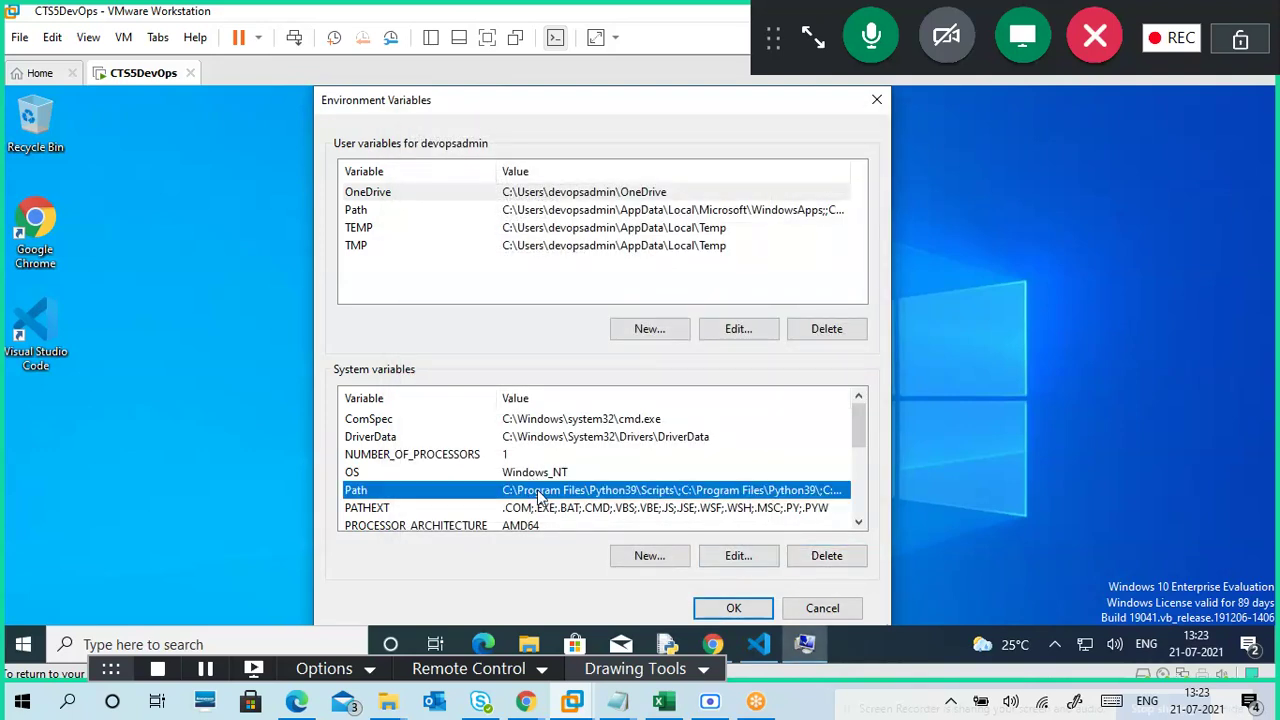
{"action": "left_click", "coordinate": [718, 559]}
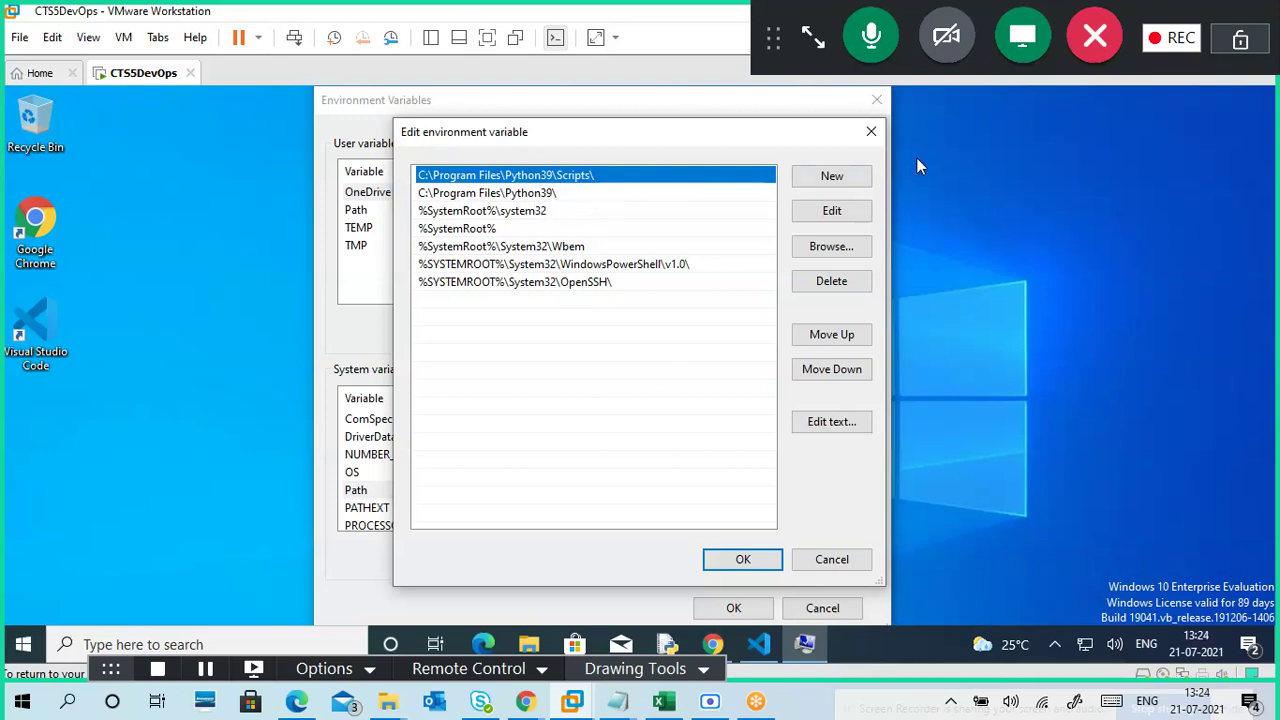
{"action": "left_click", "coordinate": [845, 178]}
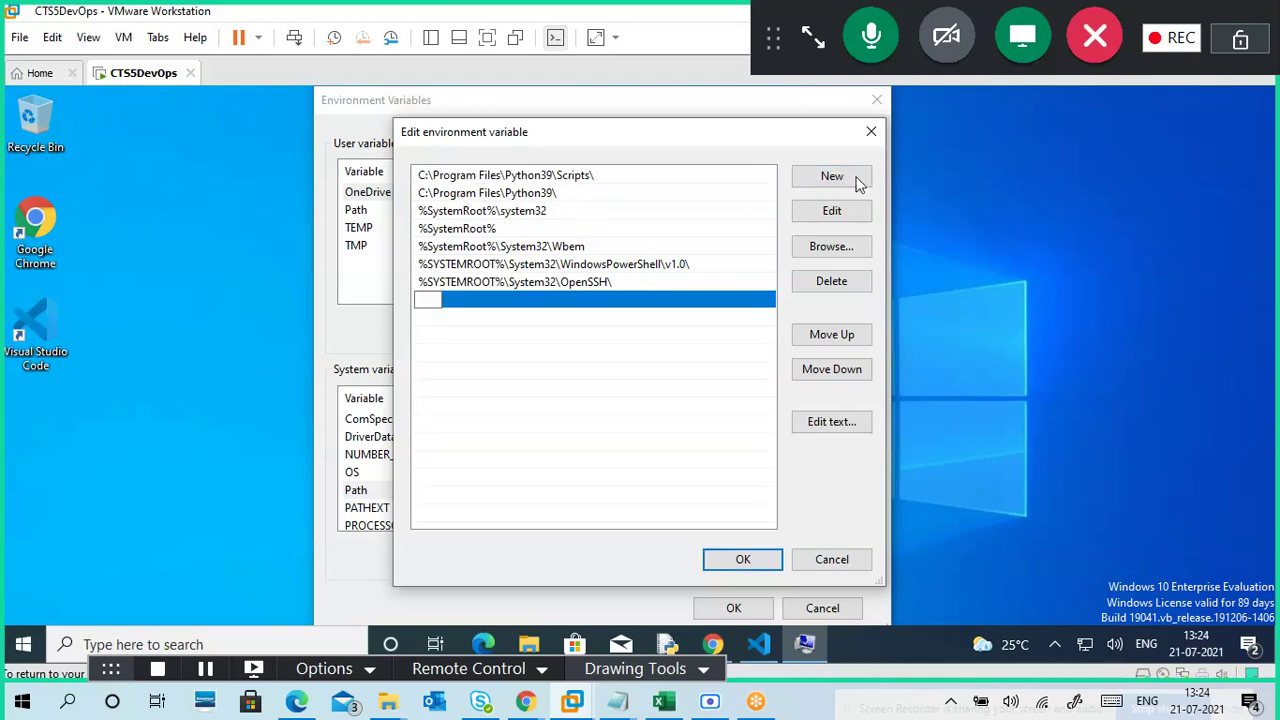
{"action": "left_click", "coordinate": [868, 136]}
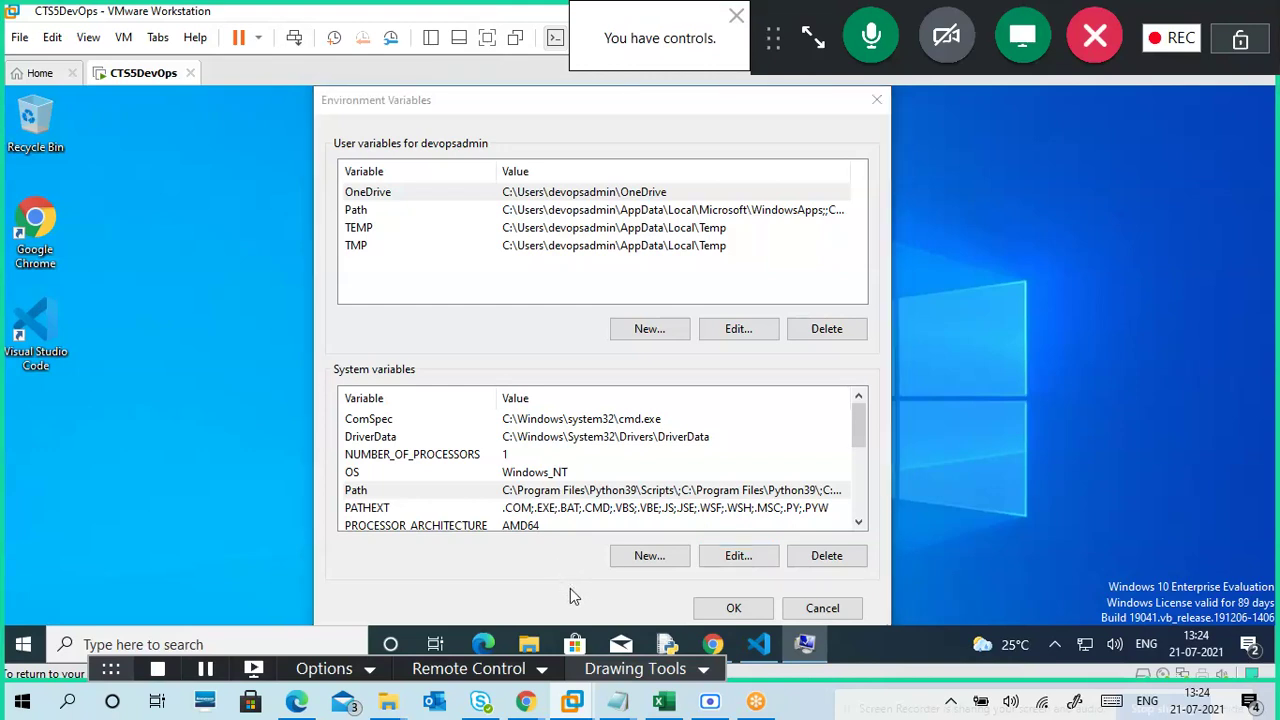
Browse in File Explorer to the Python installation folder C:\Program Files\Python39
{"action": "left_click", "coordinate": [553, 636]}
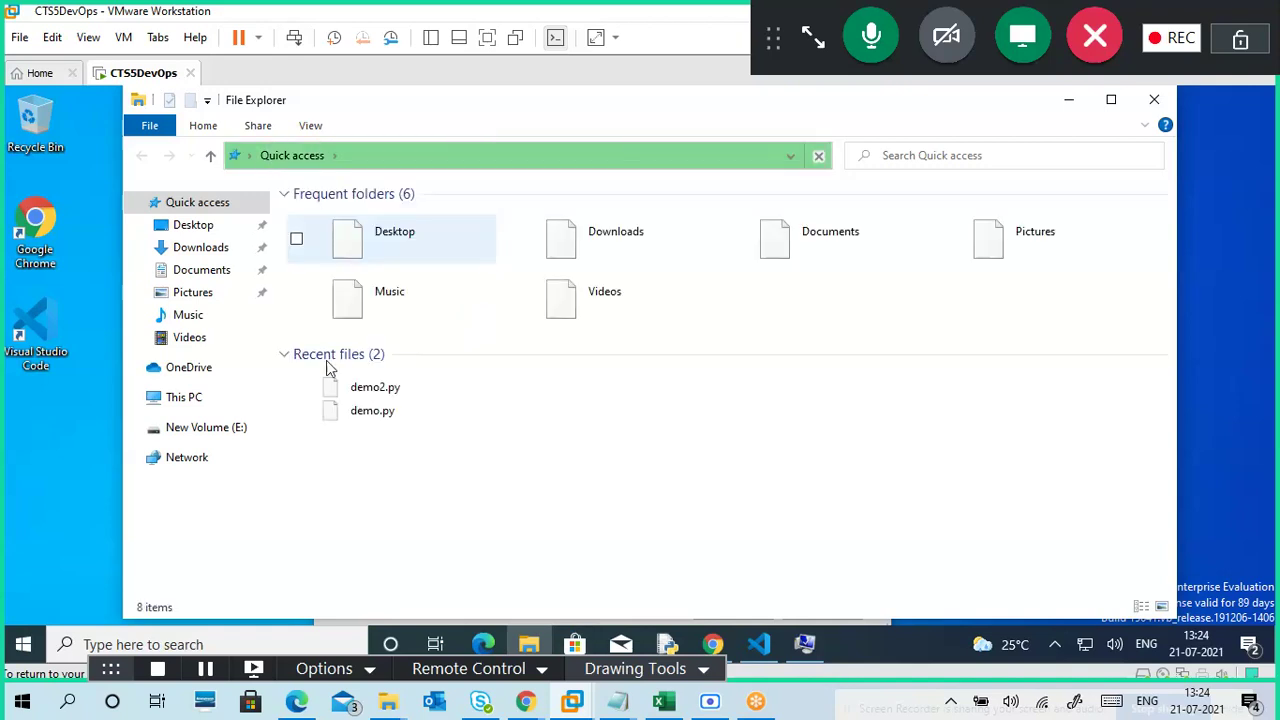
{"action": "left_click", "coordinate": [188, 399]}
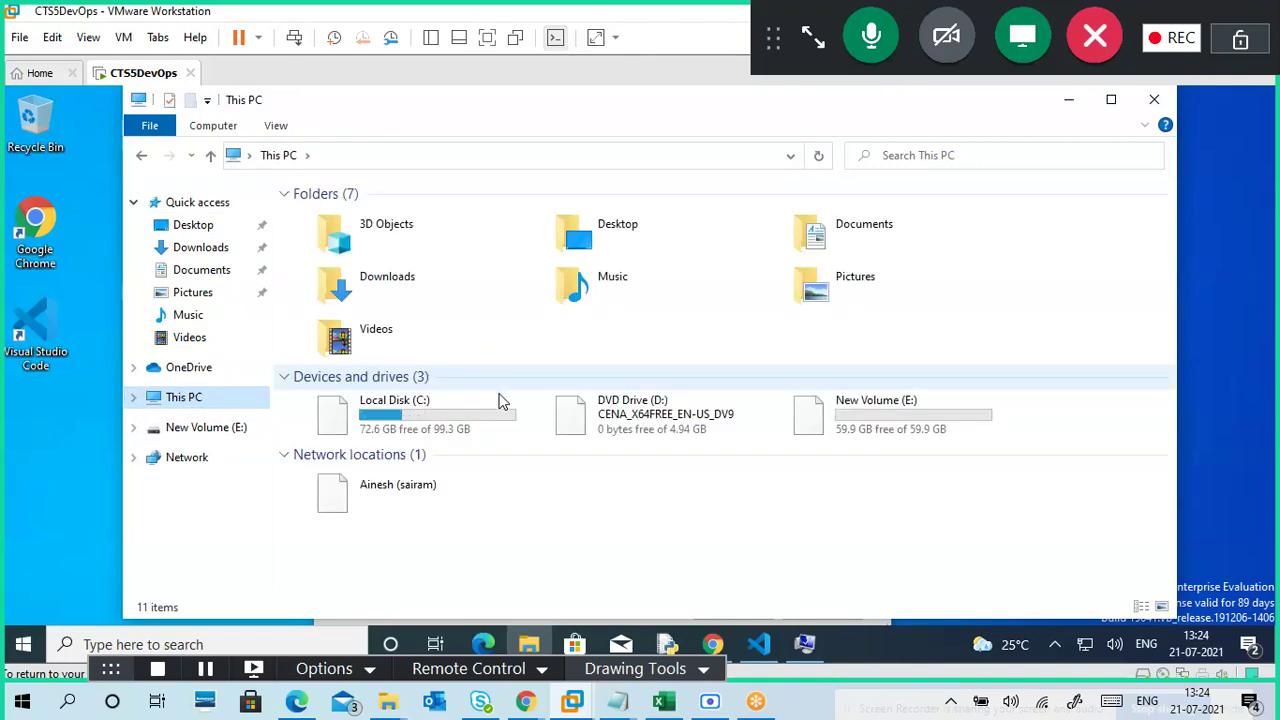
{"action": "left_click", "coordinate": [492, 406]}
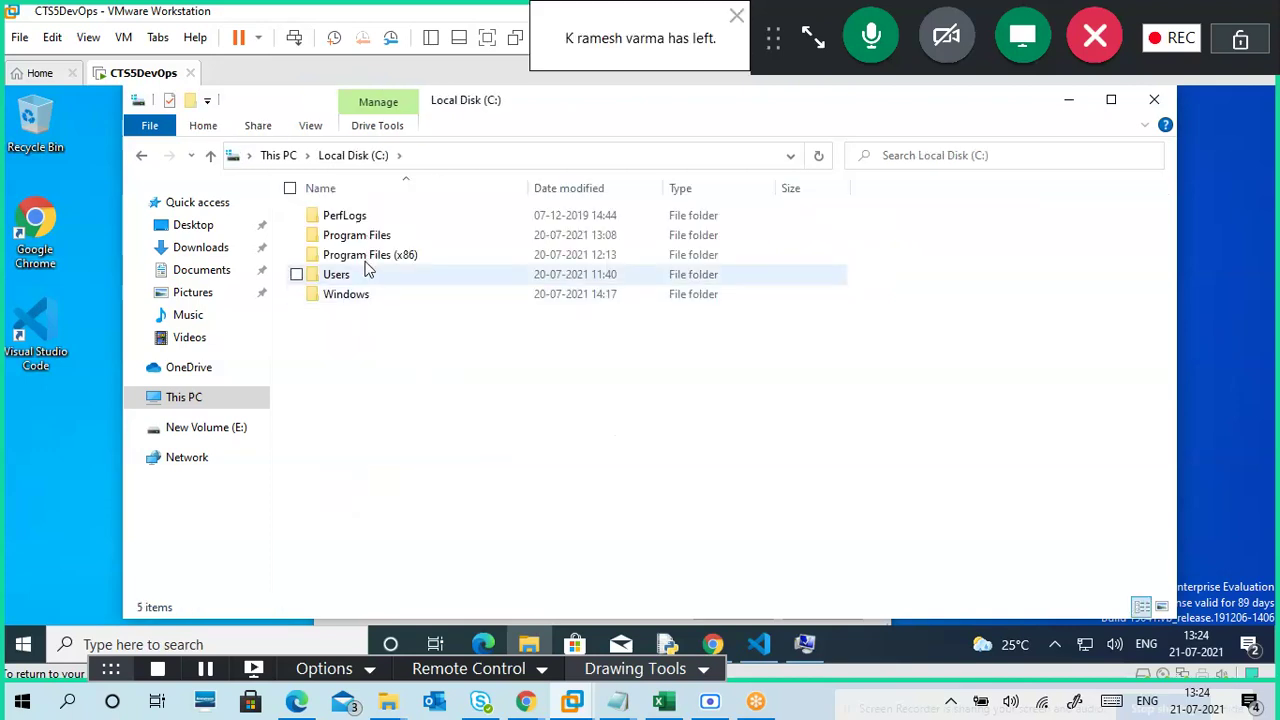
{"action": "double_click", "coordinate": [364, 279]}
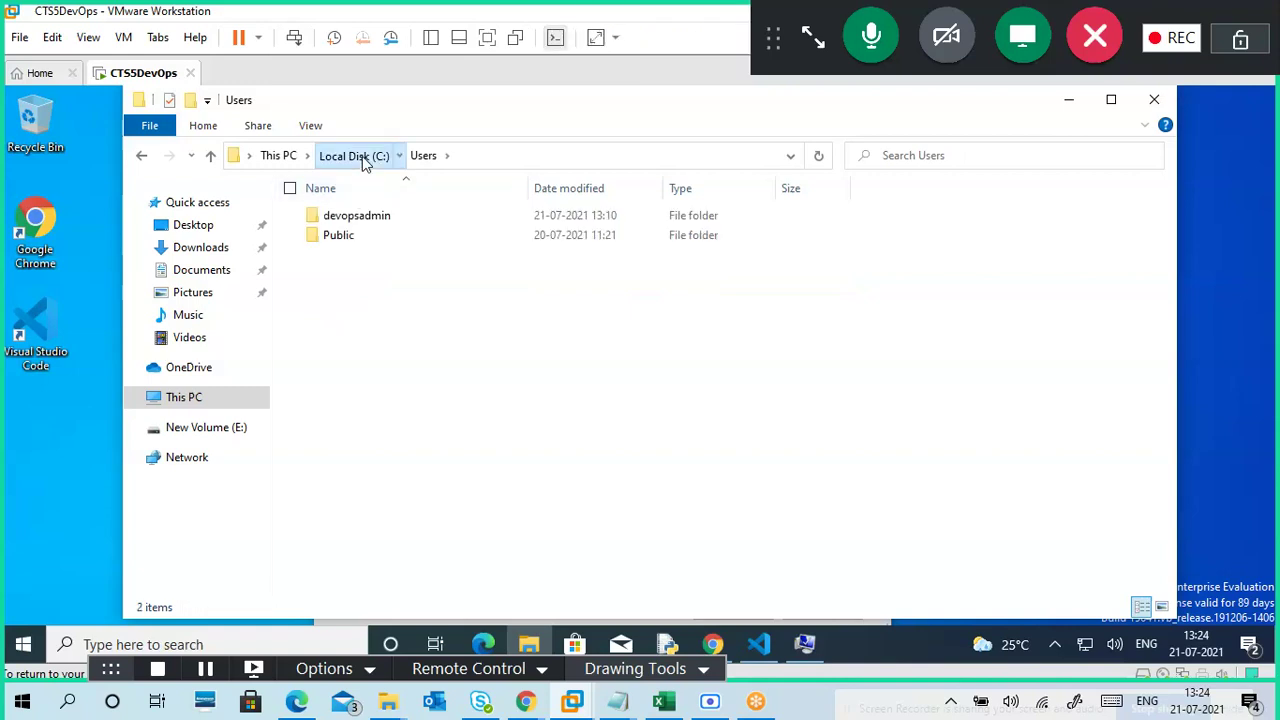
{"action": "left_click", "coordinate": [365, 163]}
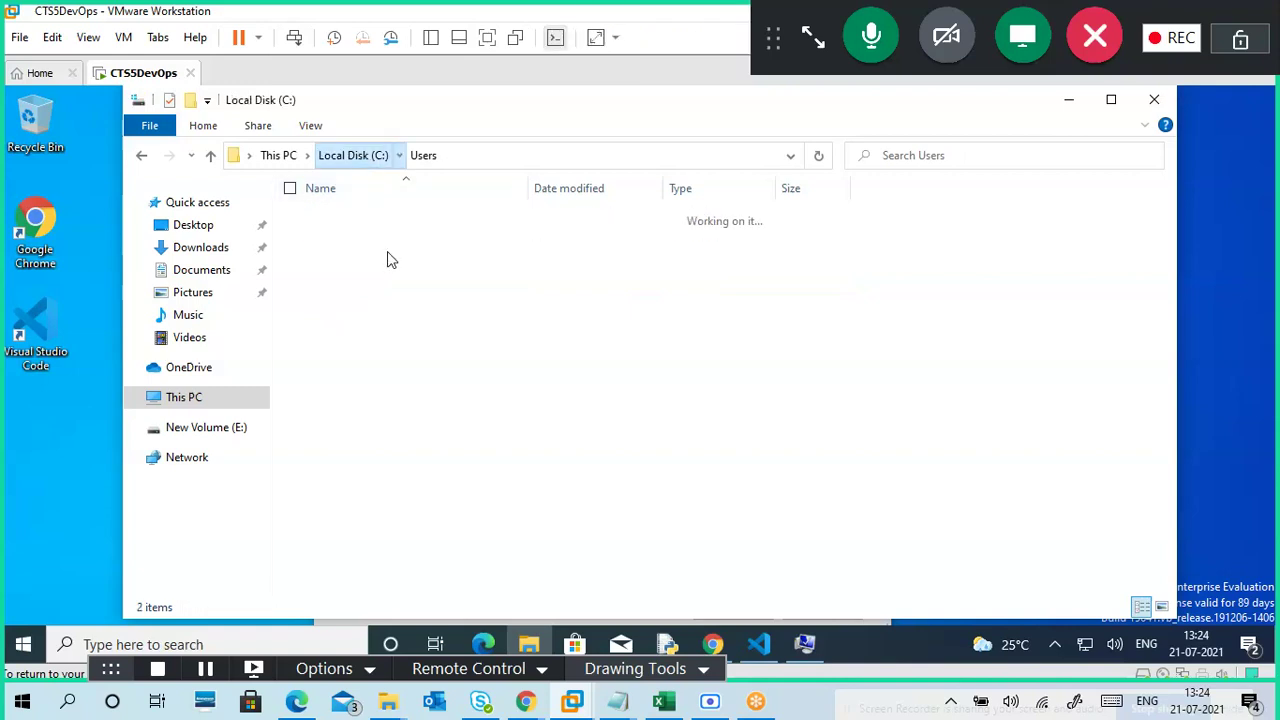
{"action": "left_click", "coordinate": [389, 239]}
{"action": "double_click", "coordinate": [389, 238]}
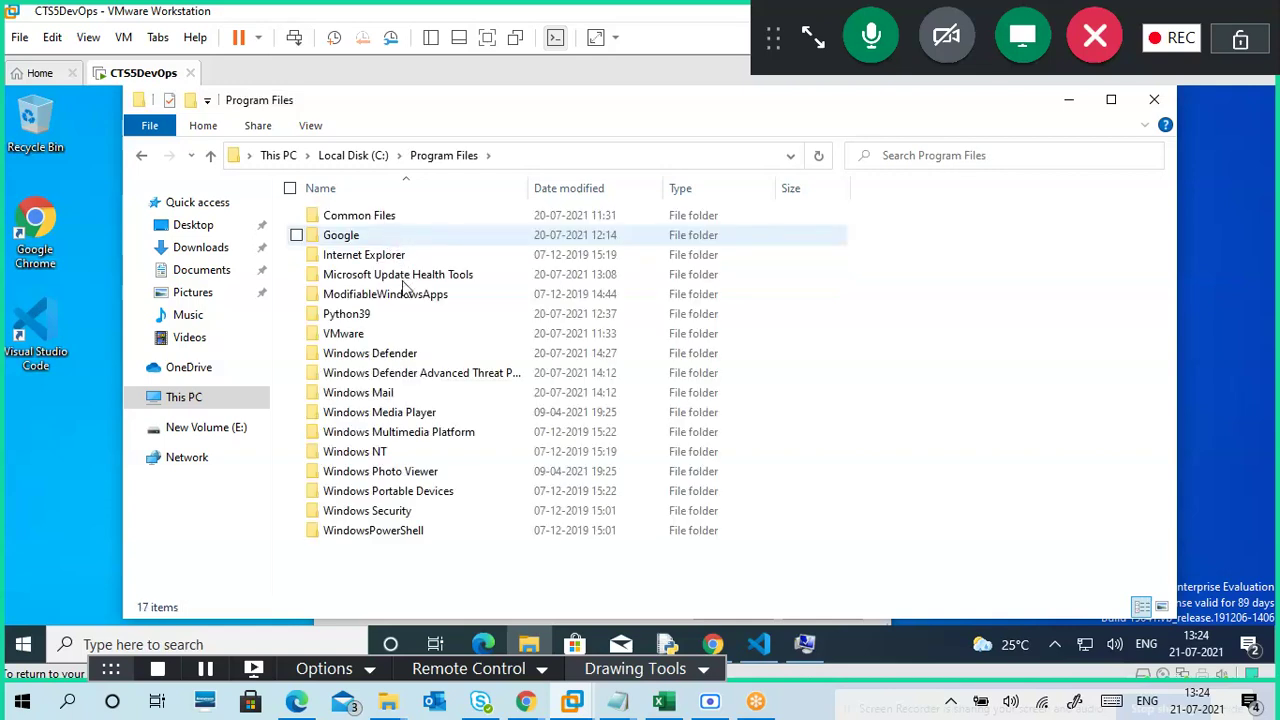
{"action": "left_click", "coordinate": [400, 321]}
{"action": "double_click", "coordinate": [399, 321]}
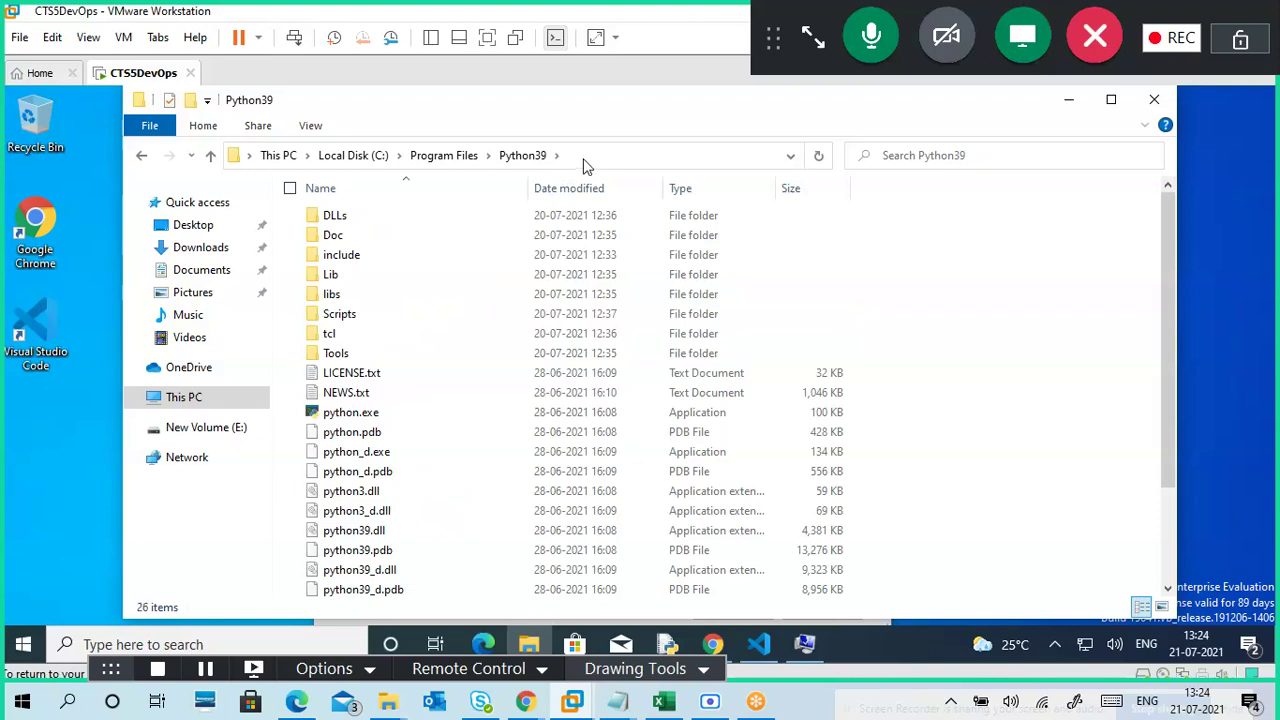
Display the full path of the Python39 folder, and open its Scripts subfolder and display that full path too
{"action": "left_click", "coordinate": [583, 160]}
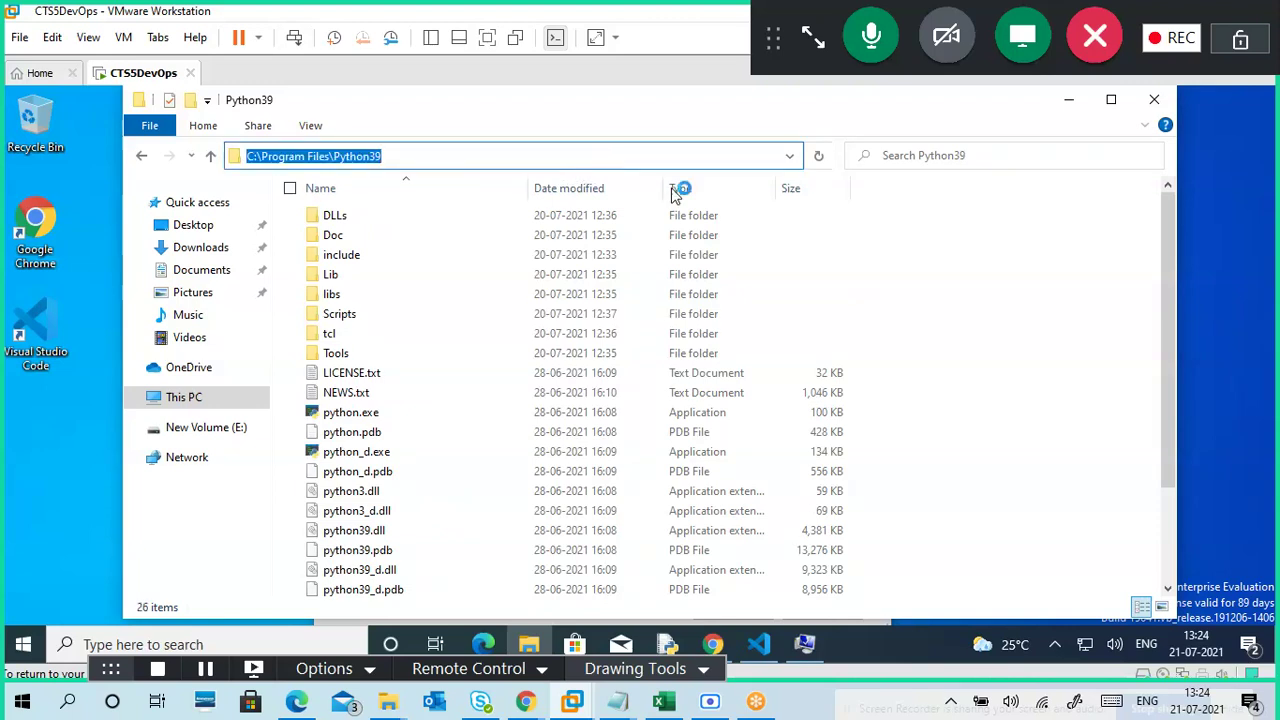
{"action": "left_click", "coordinate": [1092, 341]}
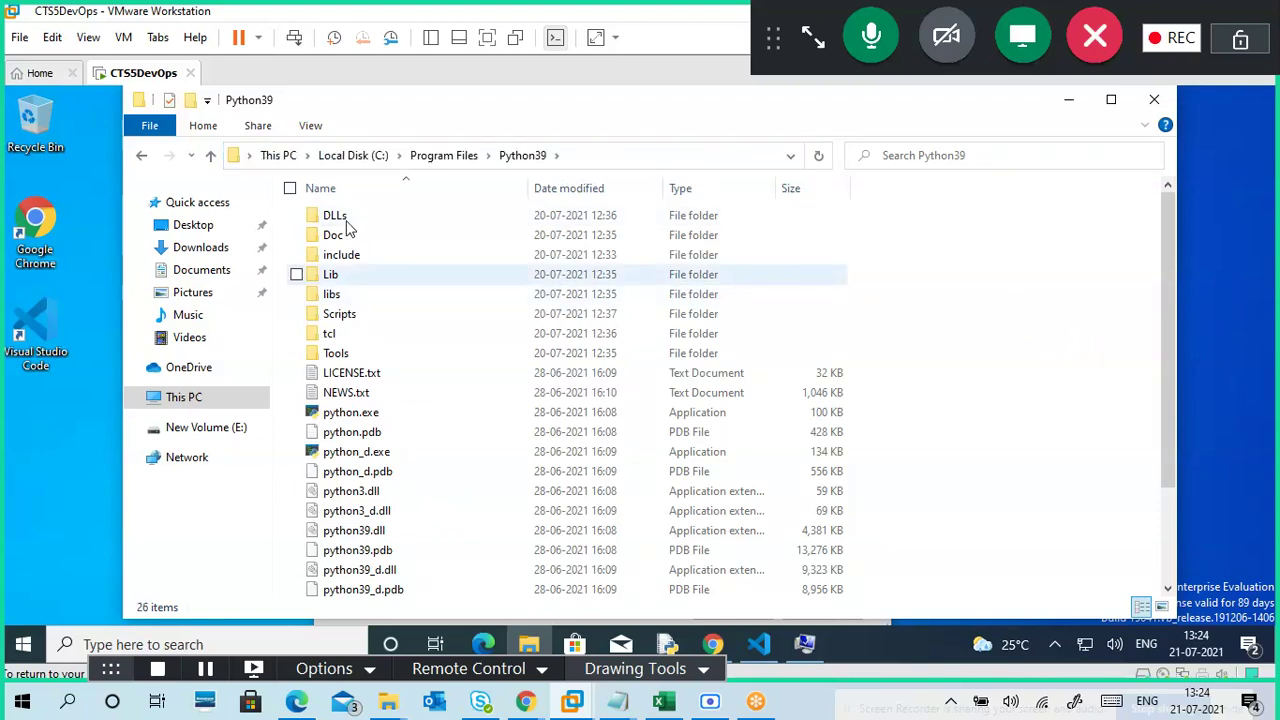
{"action": "left_click", "coordinate": [360, 316]}
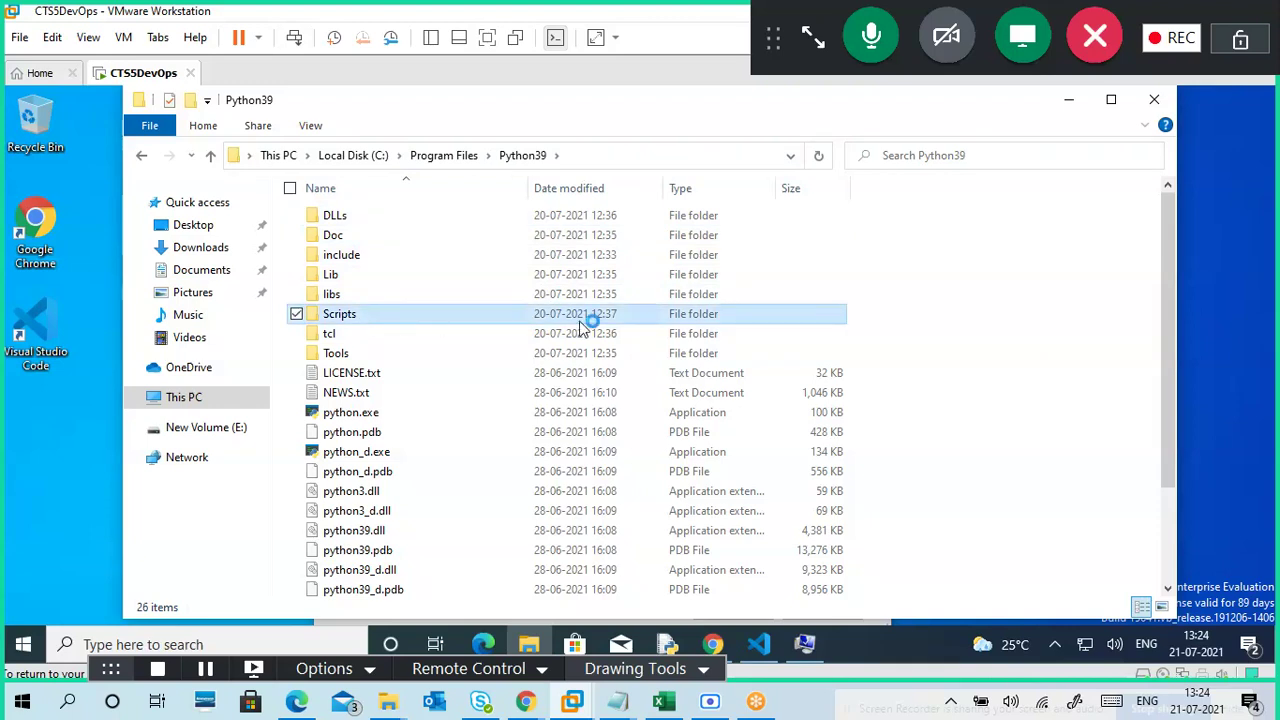
{"action": "left_click", "coordinate": [643, 158]}
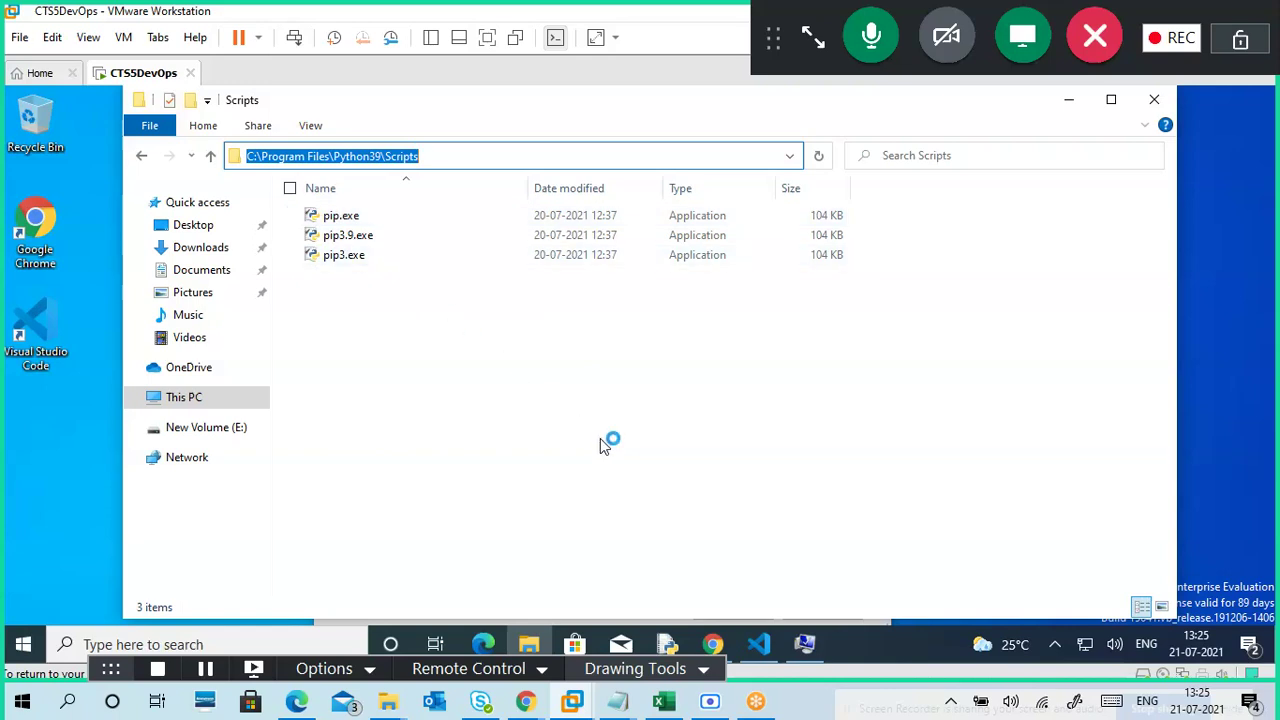
Go back to the Python39 folder to locate python.exe, and return to the system Path variable in the Environment Variables window
{"action": "key", "text": "BackSpace"}
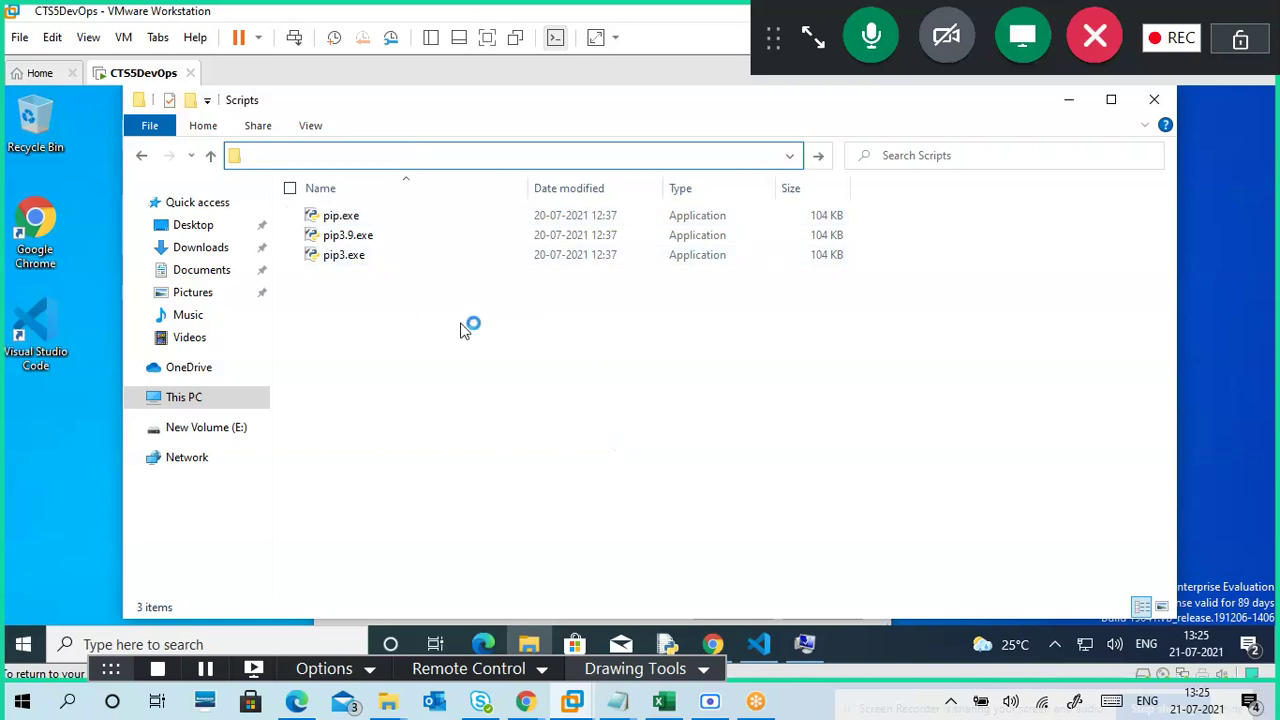
{"action": "left_click", "coordinate": [145, 165]}
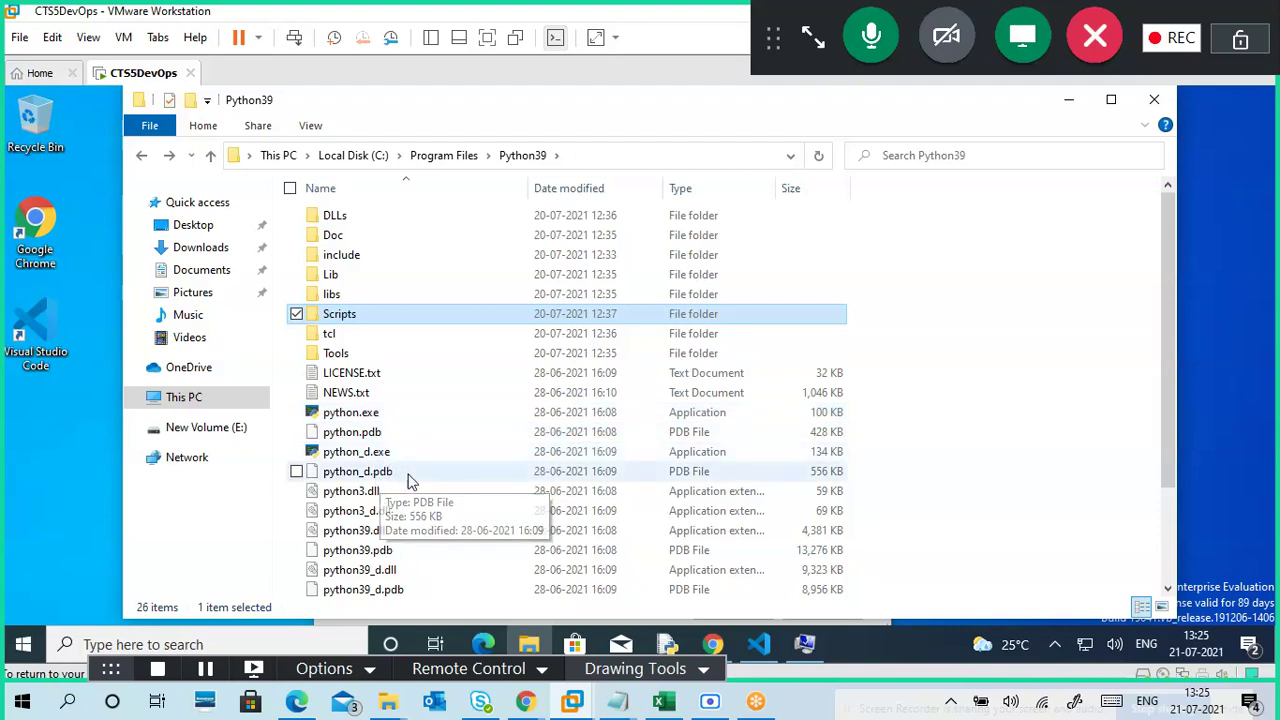
{"action": "scroll", "coordinate": [897, 407], "scroll_direction": "down", "scroll_amount": 2}
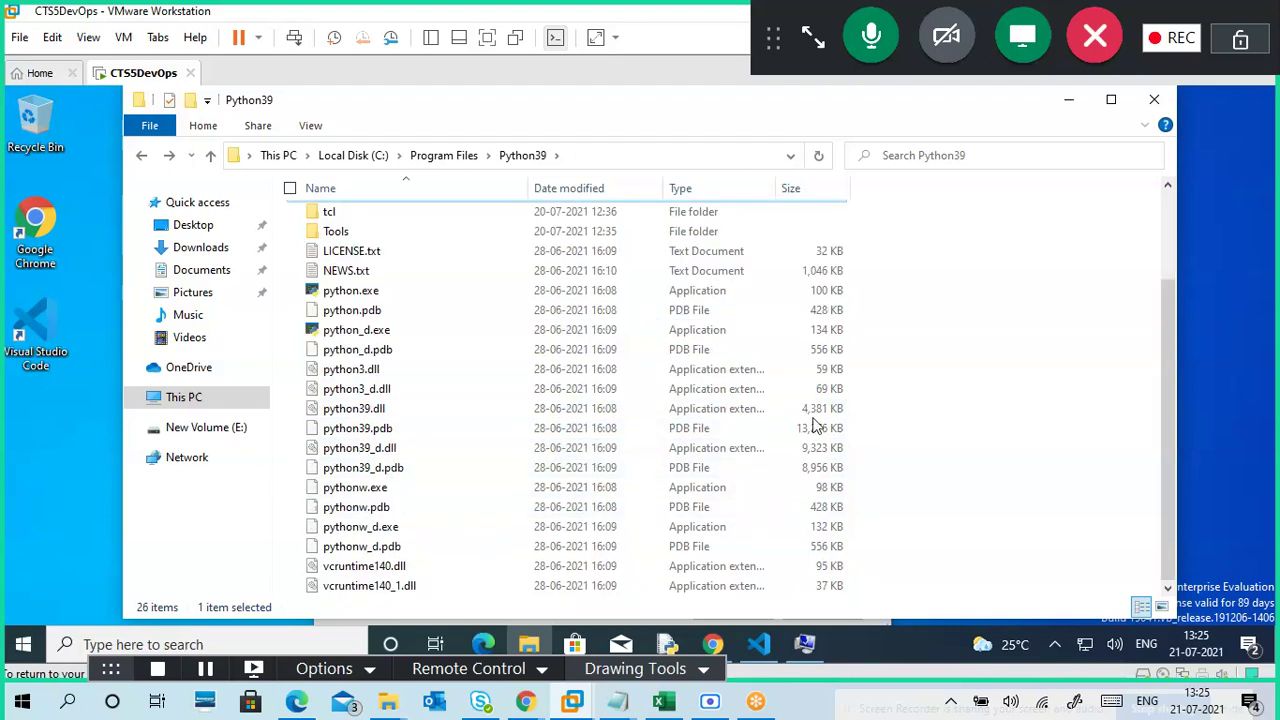
{"action": "left_click", "coordinate": [372, 293]}
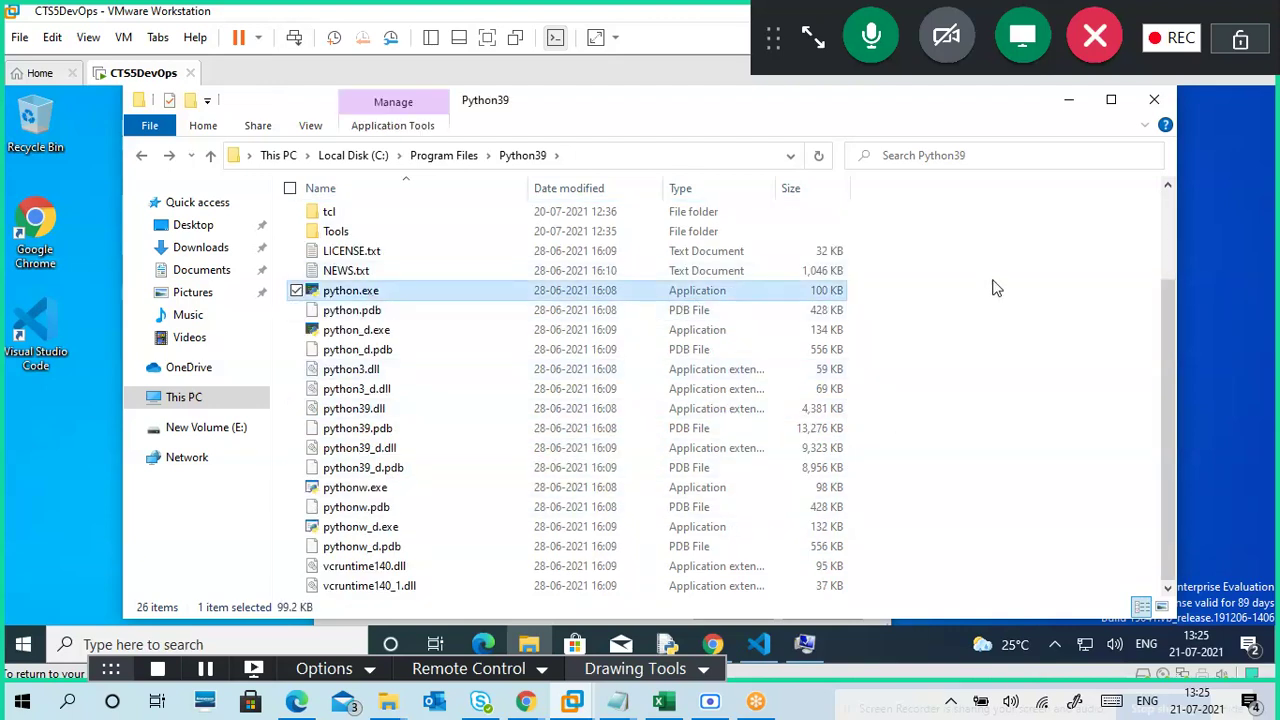
{"action": "left_click", "coordinate": [1154, 101]}
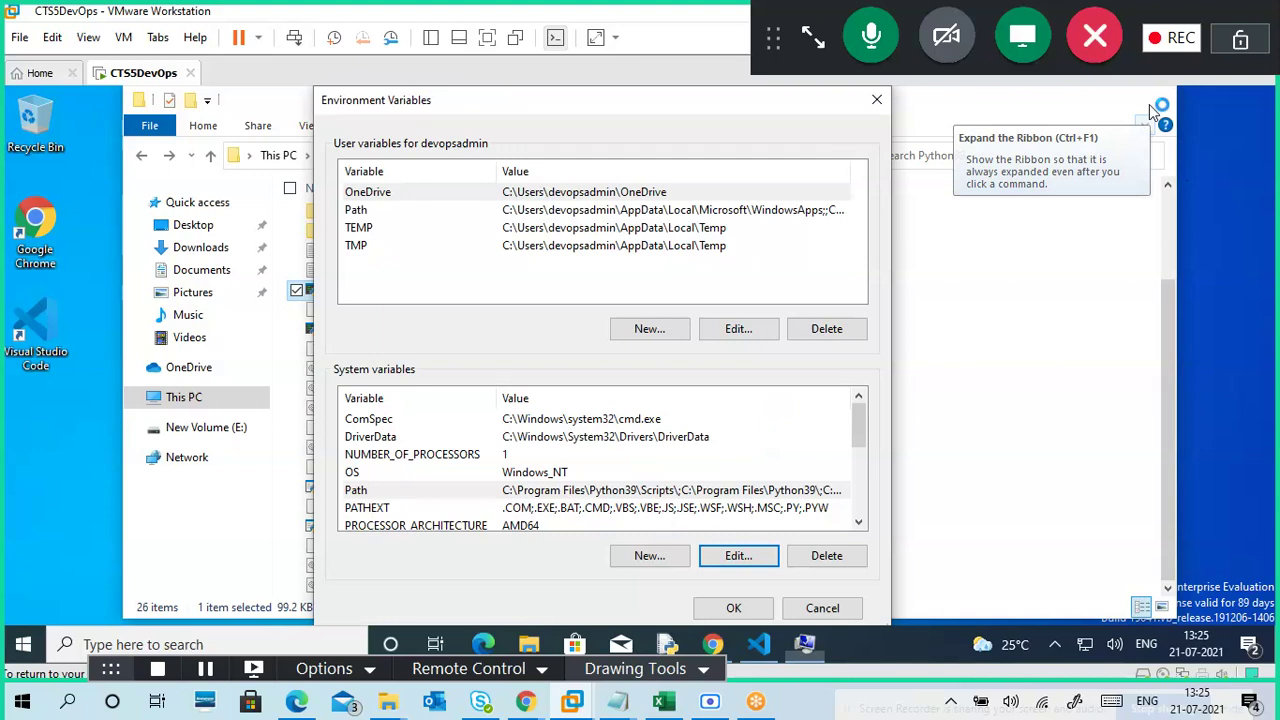
{"action": "left_click", "coordinate": [566, 491]}
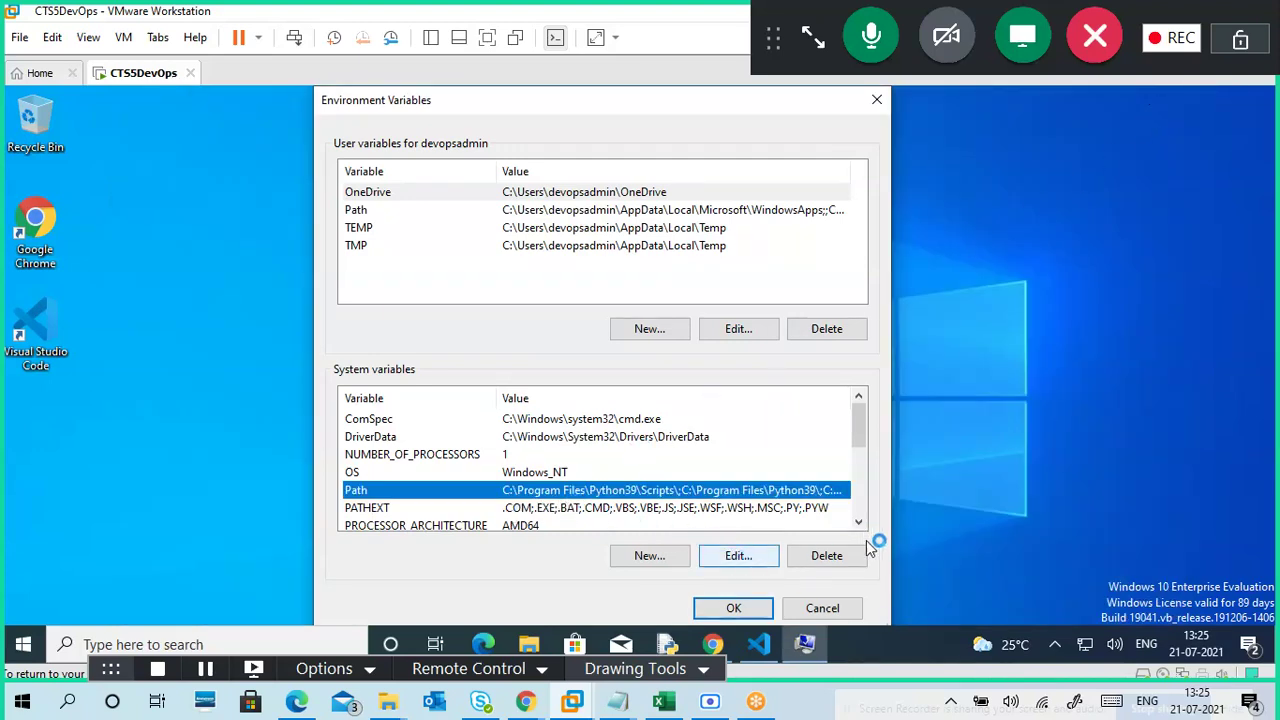
Switch to Visual Studio Code, close the Python extension and Get Started pages, and show the Pydemos file list beside demo.py
{"action": "left_click", "coordinate": [774, 642]}
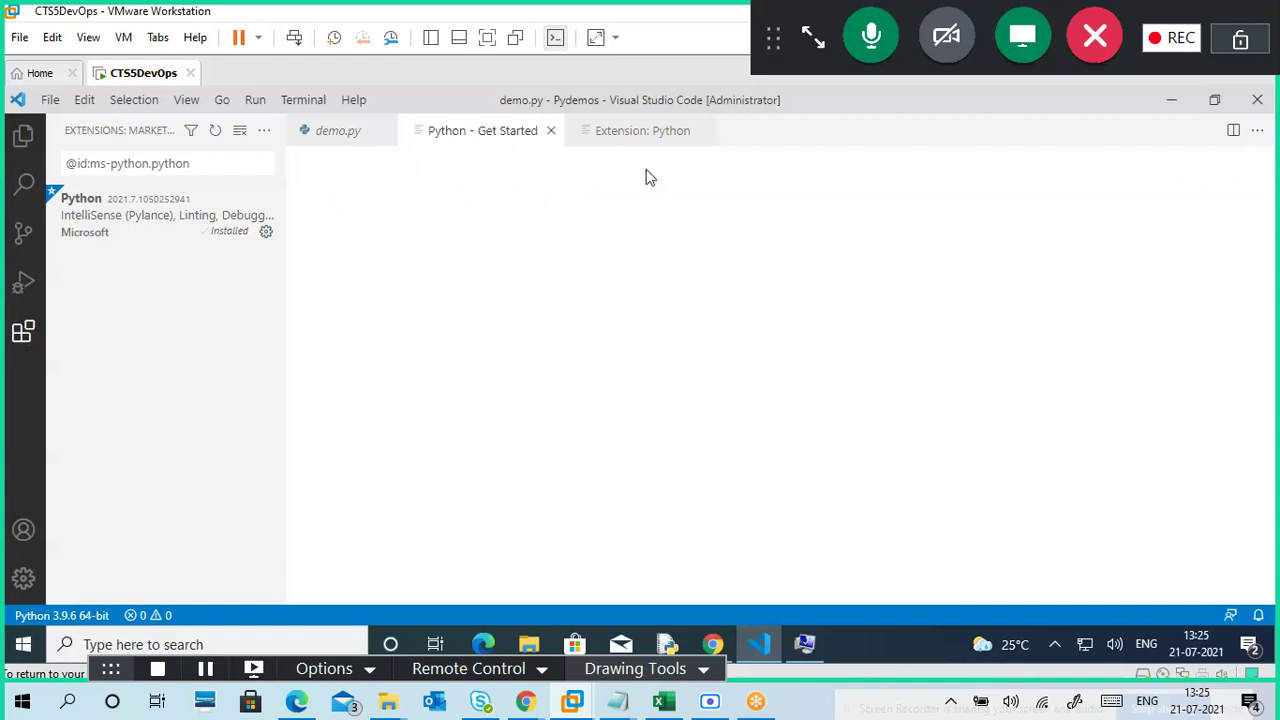
{"action": "left_click", "coordinate": [633, 135]}
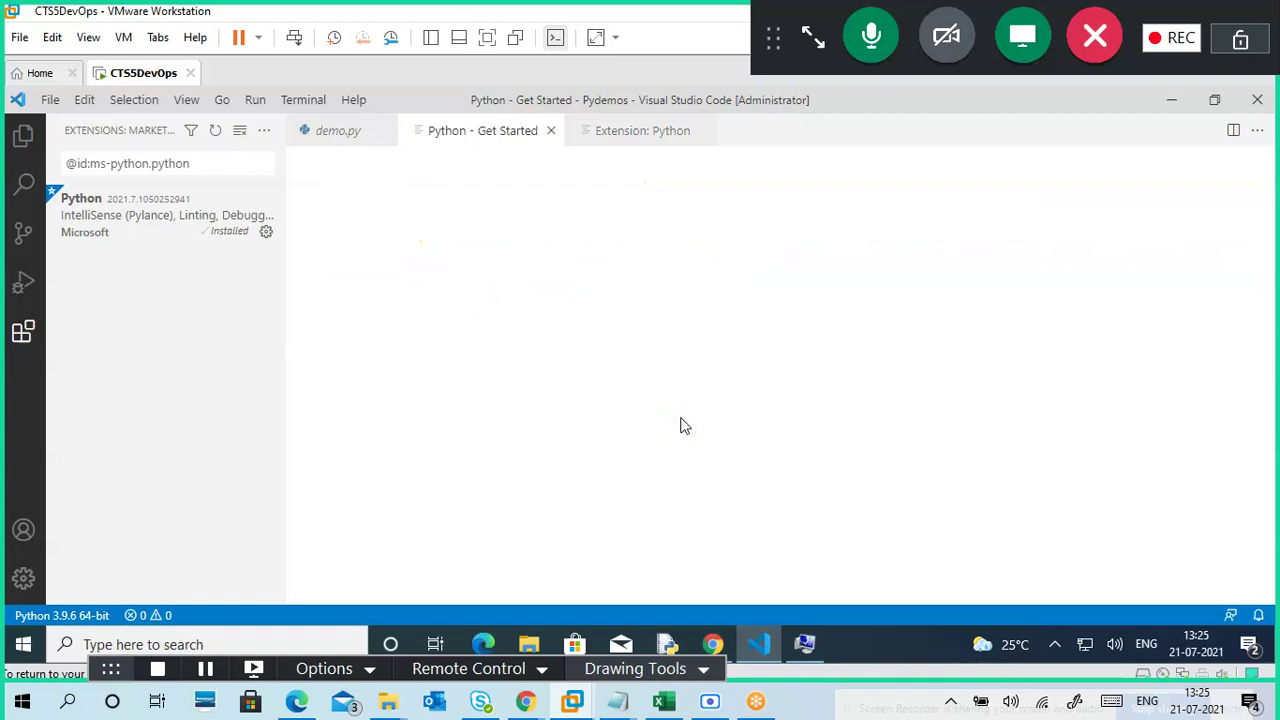
{"action": "left_click", "coordinate": [621, 139]}
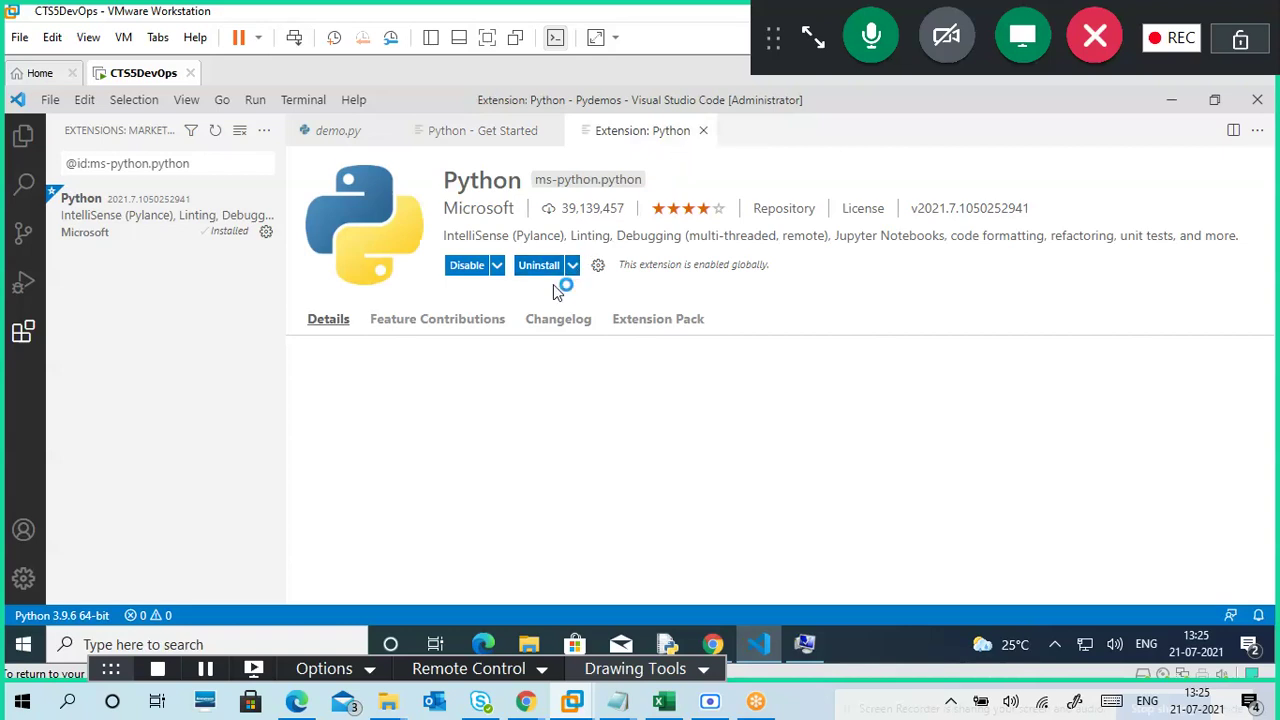
{"action": "left_click", "coordinate": [705, 131]}
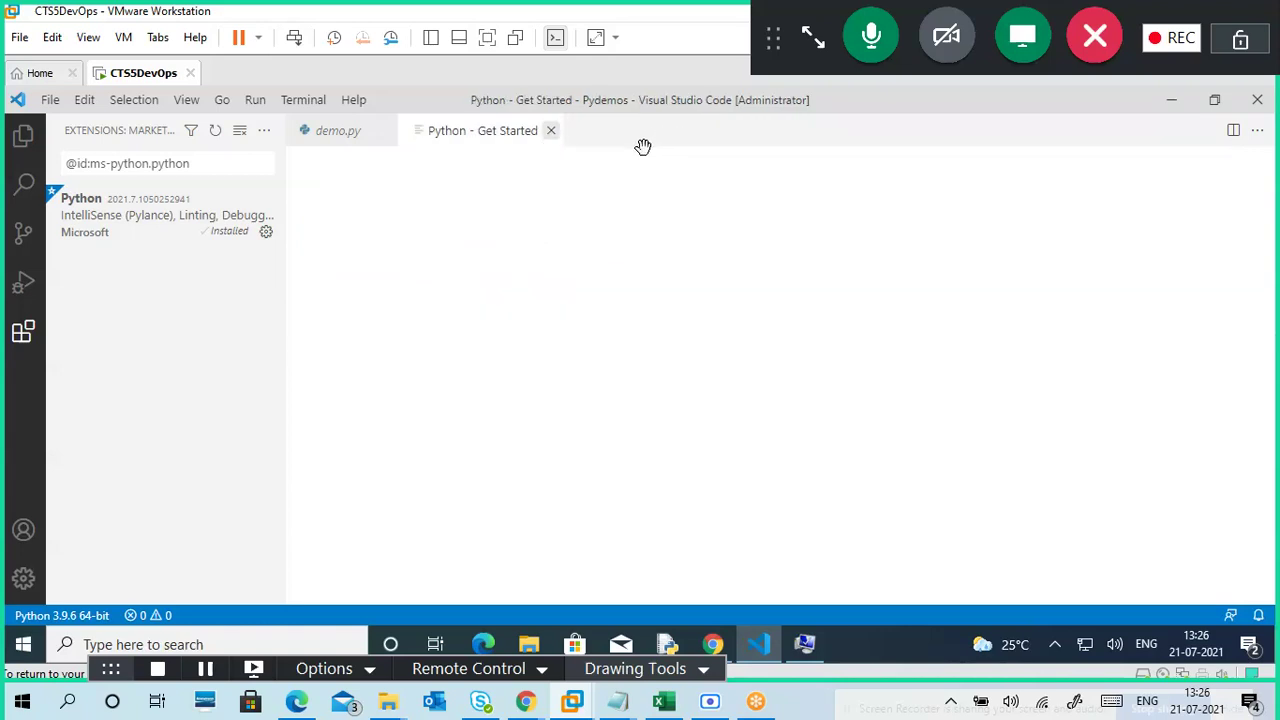
{"action": "key", "text": "ctrl+F4"}
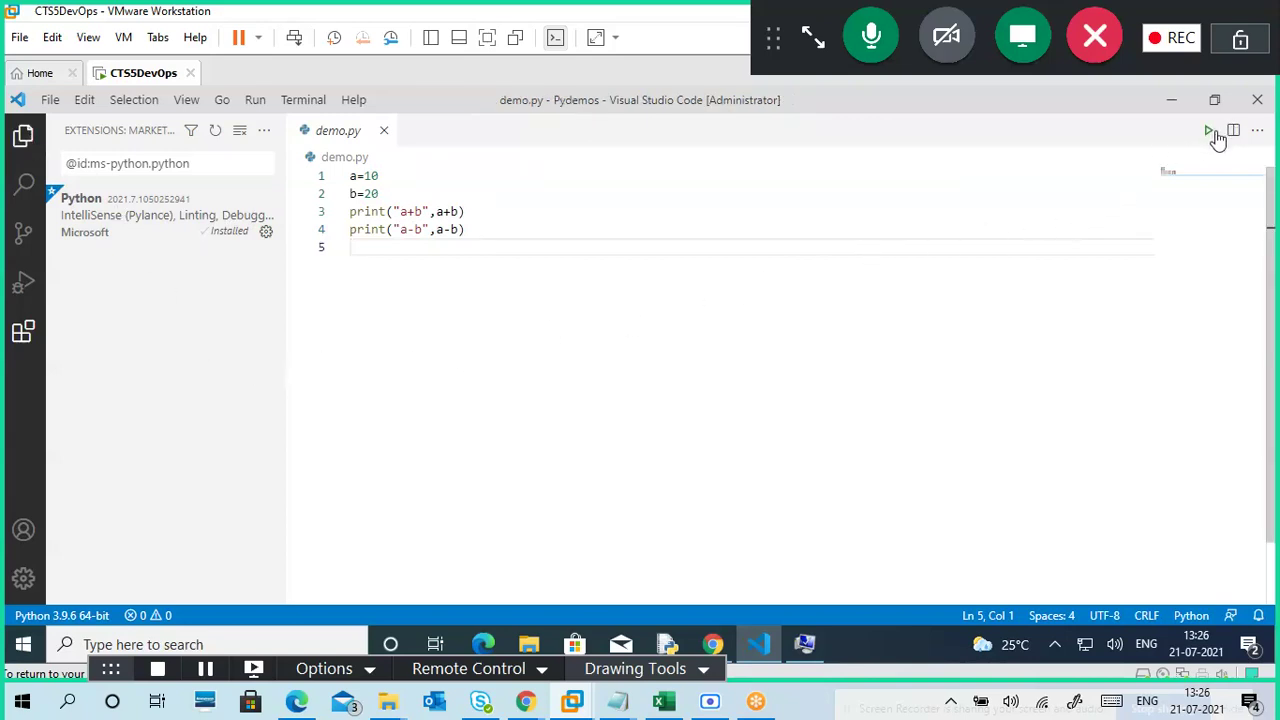
{"action": "key", "text": "ctrl+shift+e"}
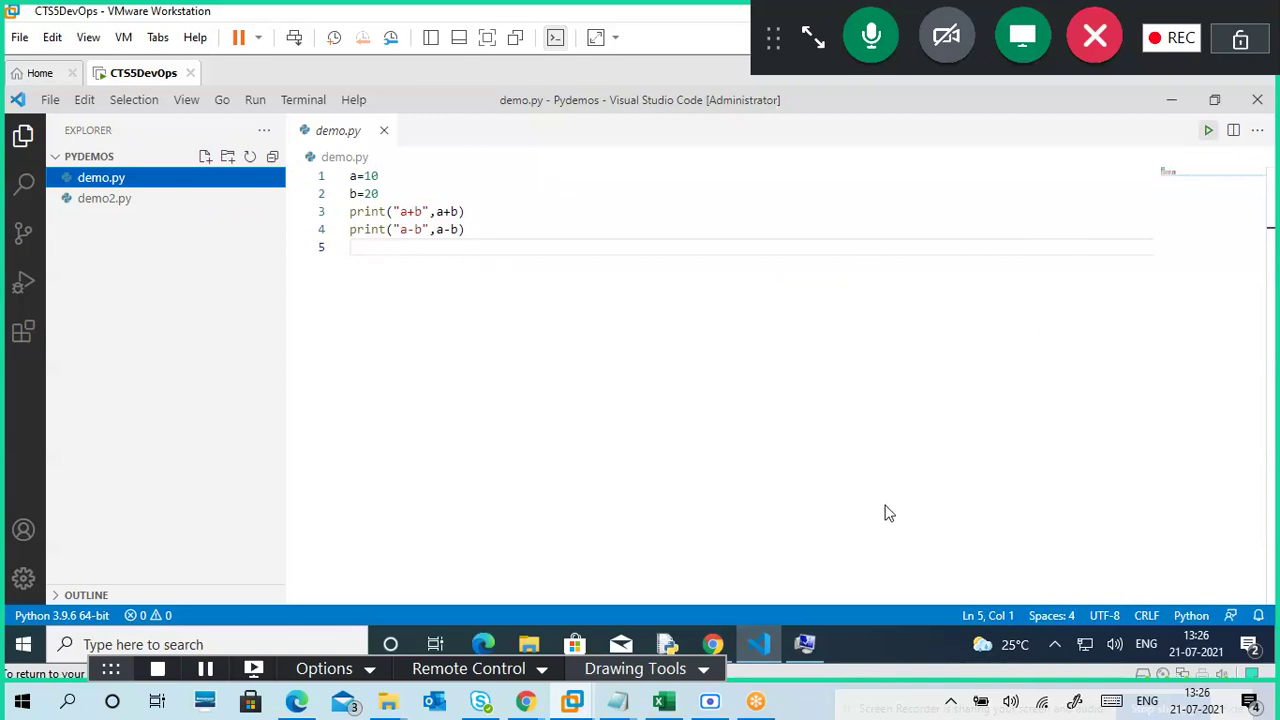
Close the Environment Variables and System Properties windows without changes, and return to demo.py in the editor
{"action": "left_click", "coordinate": [806, 648]}
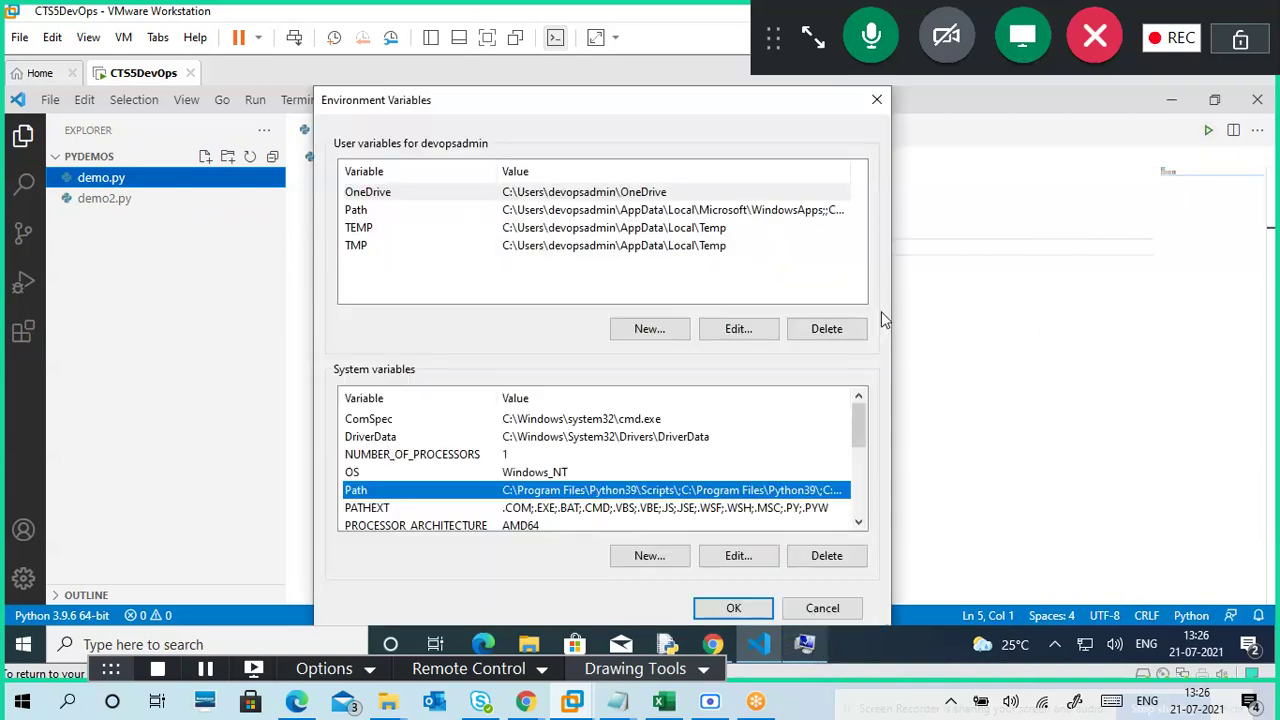
{"action": "left_click", "coordinate": [876, 104]}
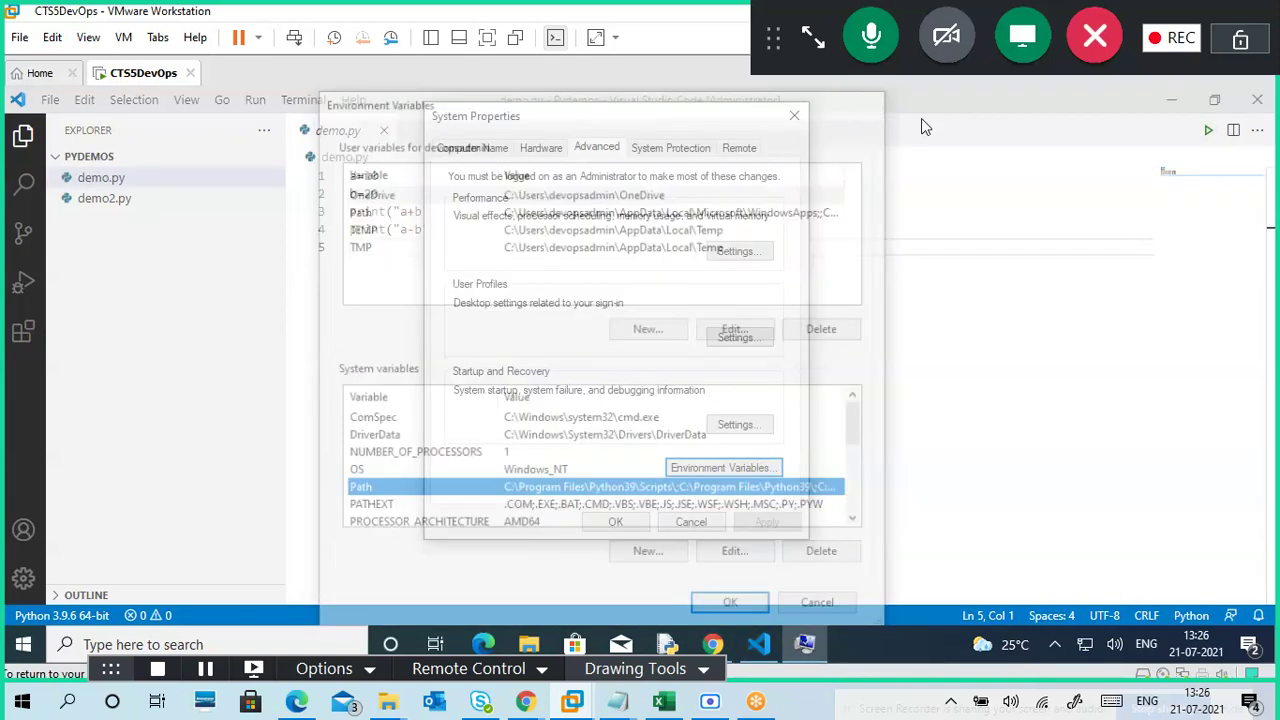
{"action": "left_click", "coordinate": [794, 116]}
{"action": "left_click", "coordinate": [1166, 172]}
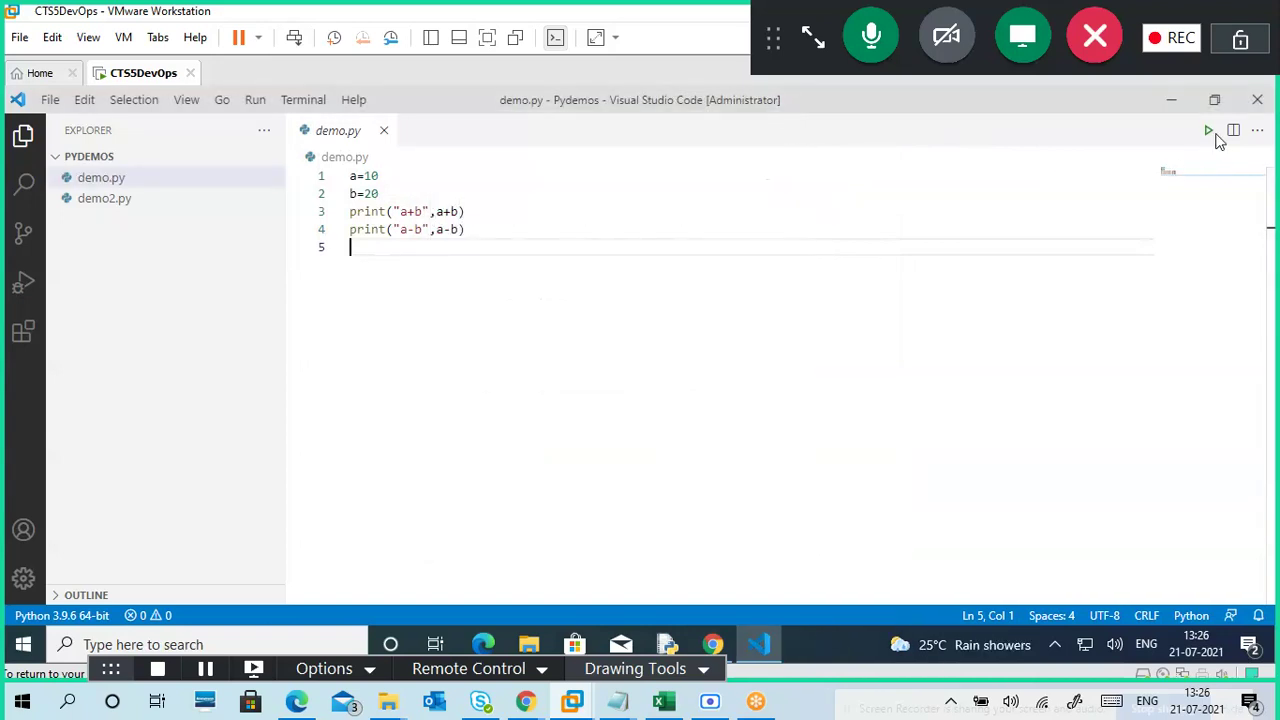